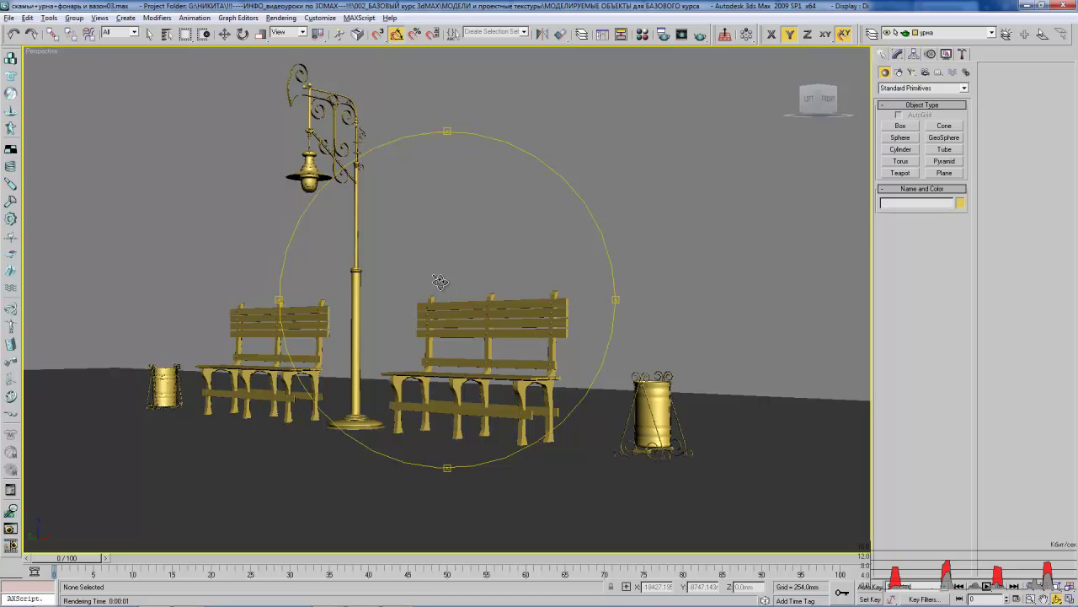
Preview вазон.jpg from МОДЕЛИ и проектные текстуры > фотографии для моделирования in Total Commander, then return to 3ds Max.
left_click(361, 598)
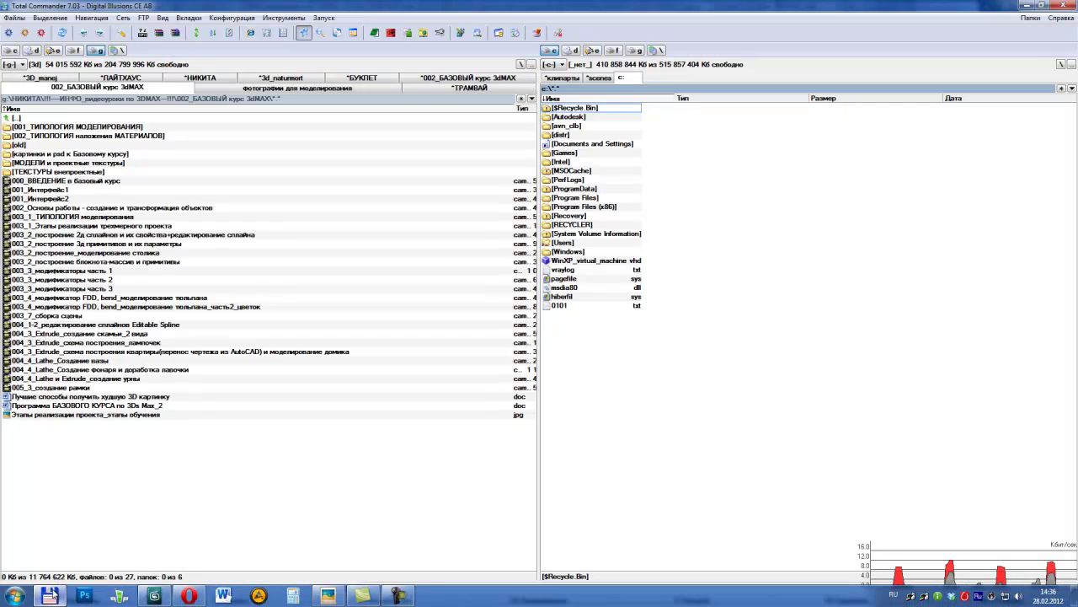
double_click(25, 163)
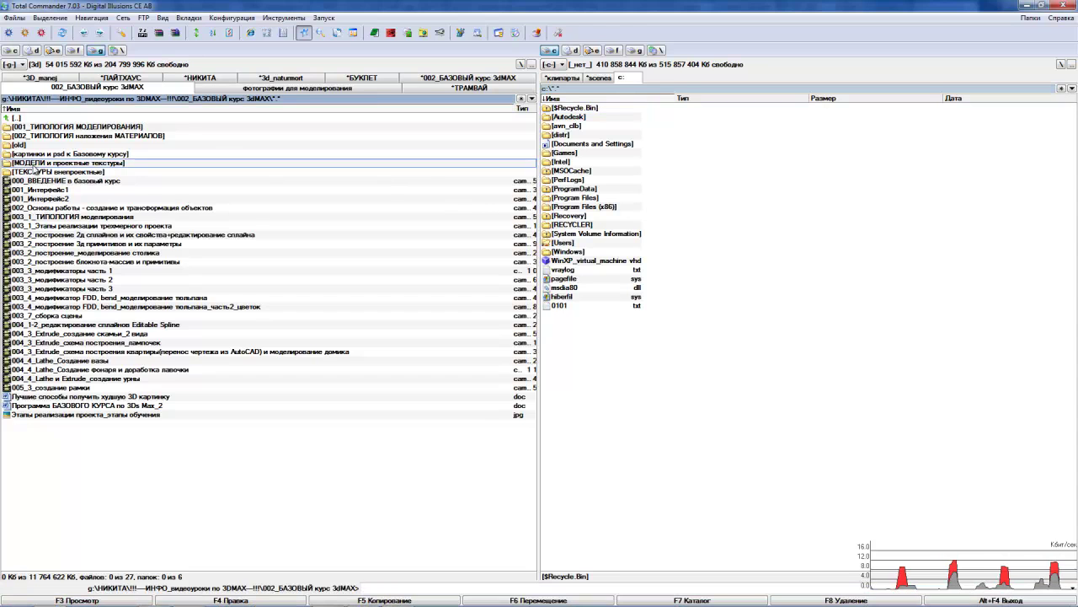
double_click(34, 217)
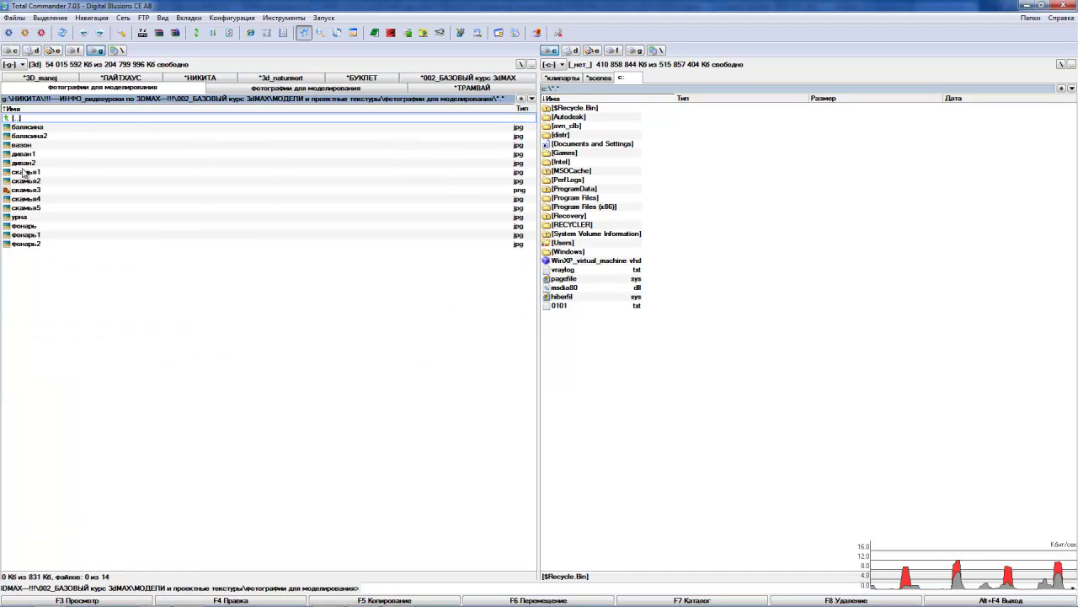
double_click(24, 145)
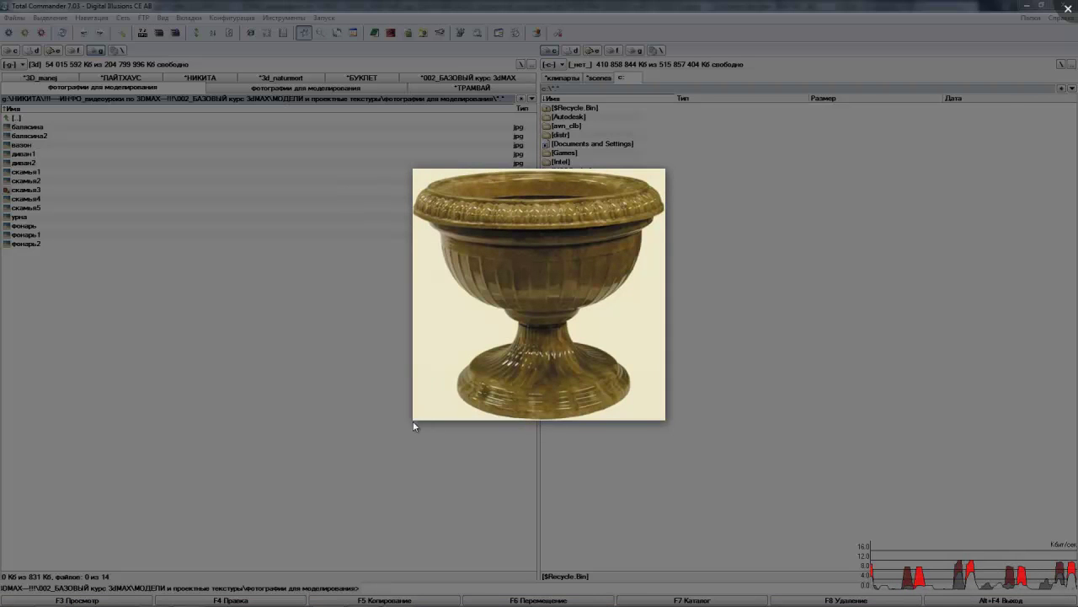
left_click(368, 427)
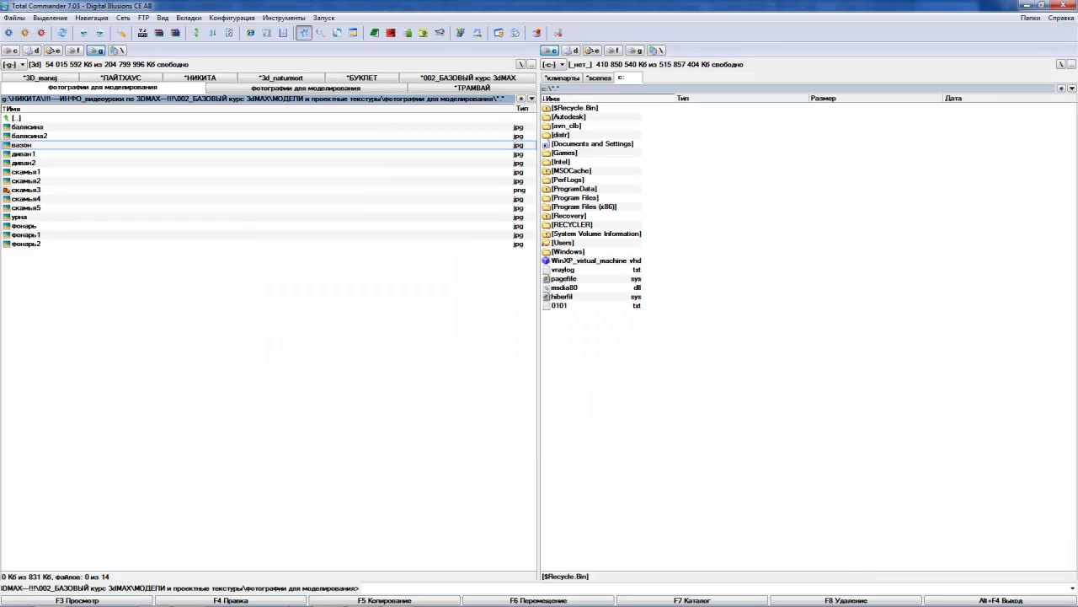
left_click(156, 599)
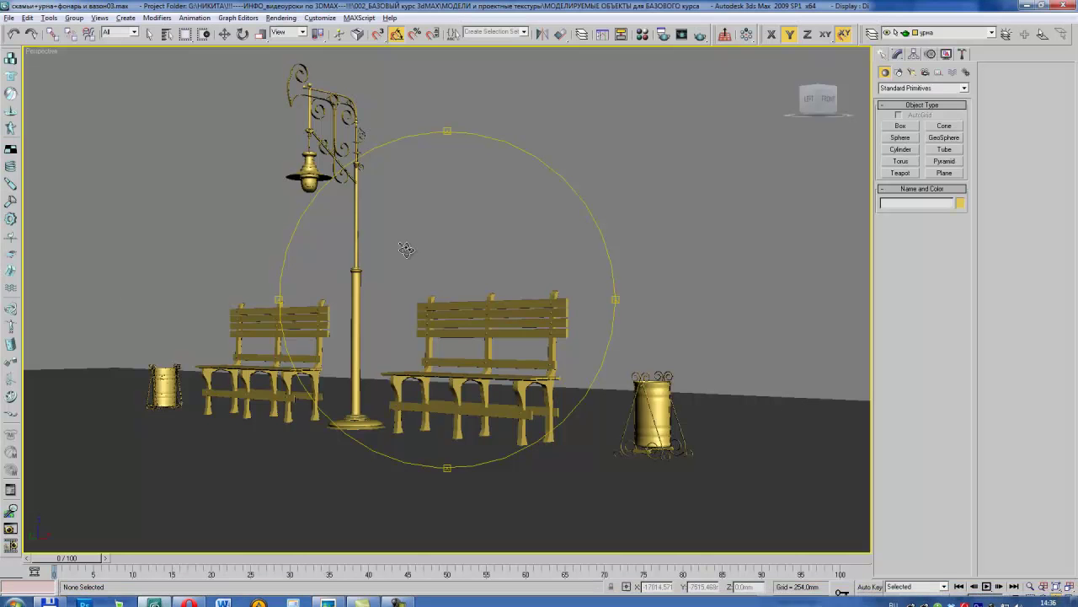
Orbit the park scene, switch to Front view and zoom onto the lamp post and its base.
left_click_drag(413, 228, 424, 231)
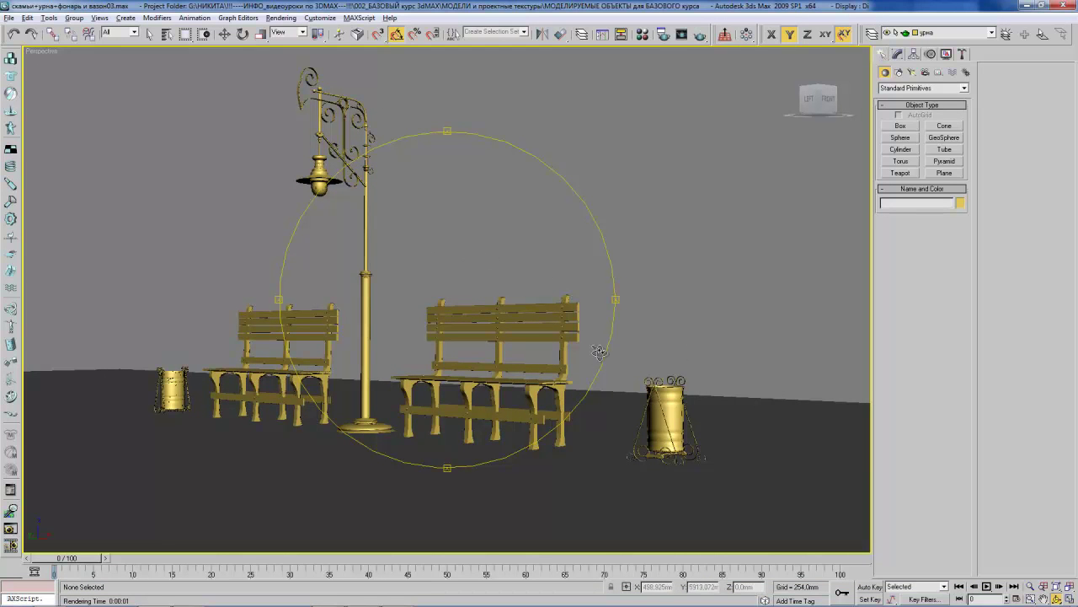
left_click_drag(509, 310, 501, 313)
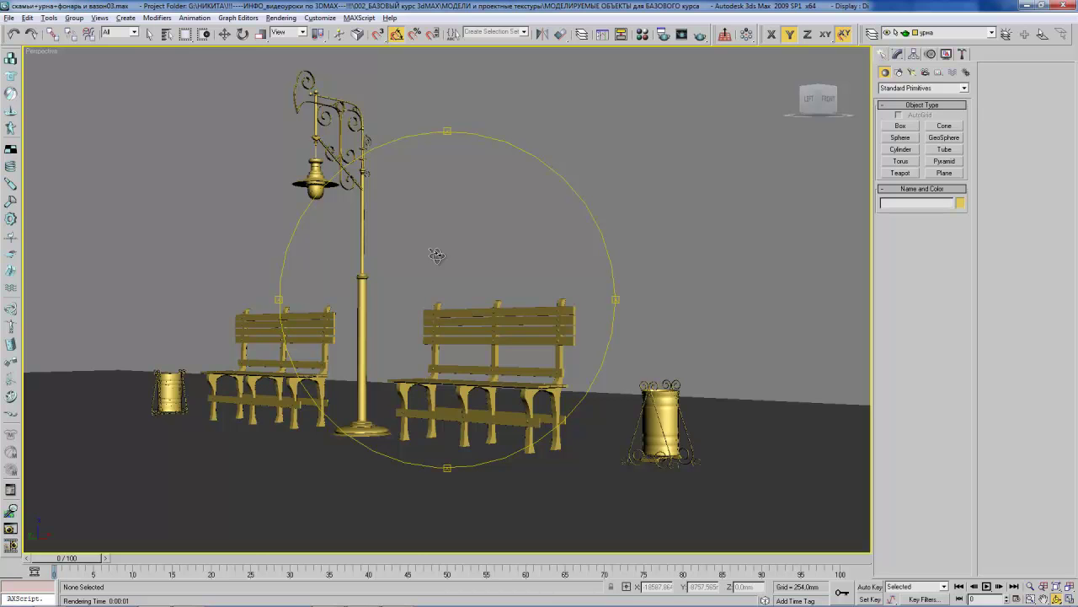
key("f")
scroll(454, 278, "up", 4)
middle_click_drag(522, 278, 376, 242)
scroll(441, 325, "up", 2)
middle_click_drag(441, 325, 441, 250)
scroll(450, 313, "up", 3)
mouse_move(449, 312)
middle_mouse_down()
mouse_move(440, 256)
mouse_move(474, 282)
mouse_move(461, 288)
middle_mouse_up()
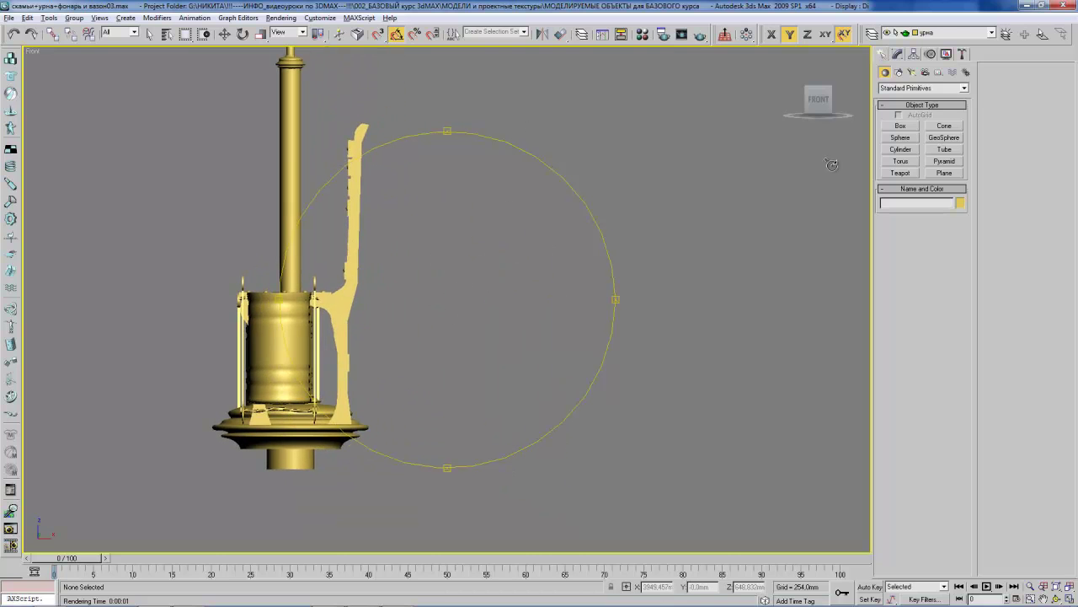
Arm Line creation under Shapes > Splines after comparing against the vase reference photo.
left_click(900, 74)
middle_click_drag(532, 219, 549, 222, "alt")
key("alt+Tab")
key("alt+Tab")
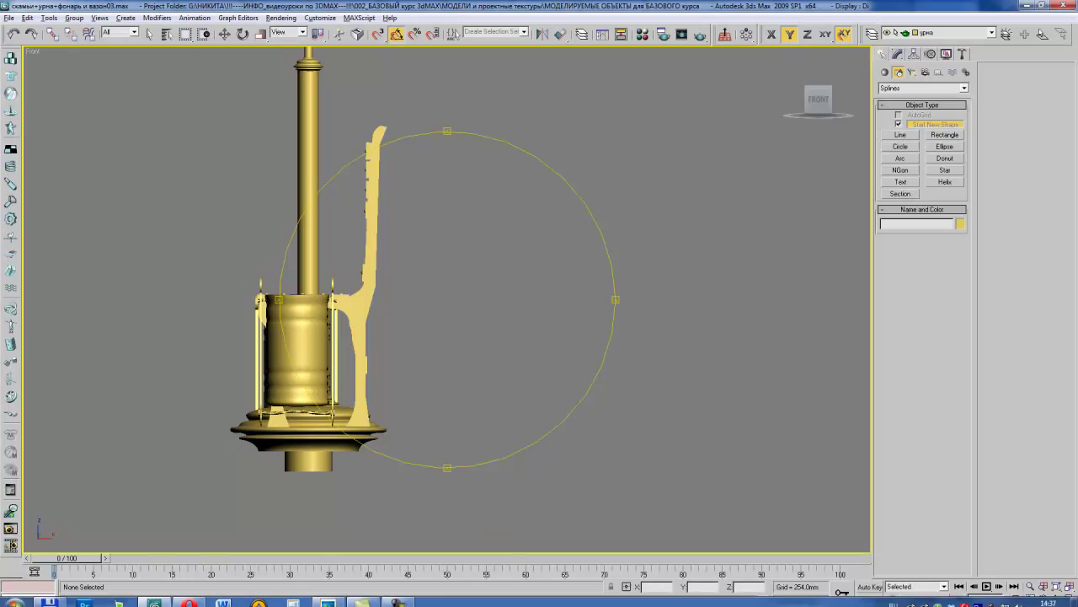
left_click(328, 596)
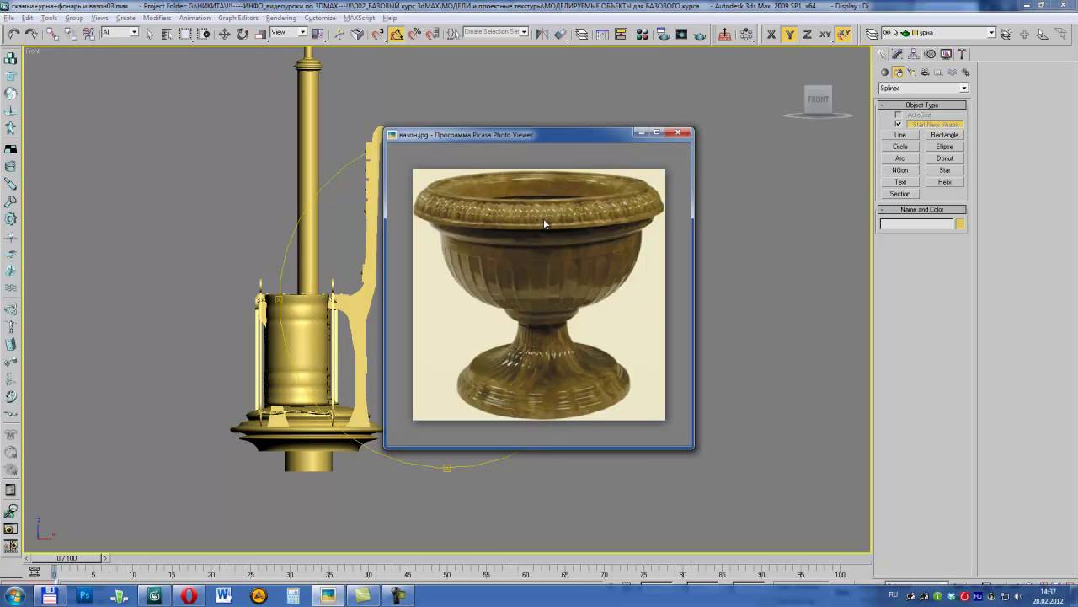
left_click(302, 160)
key("alt+Tab")
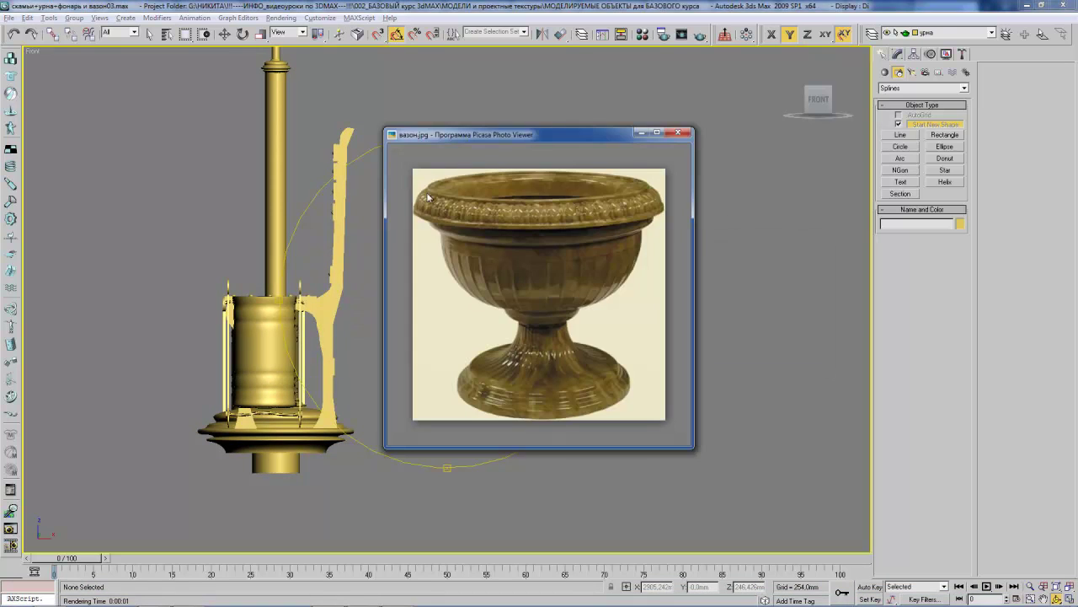
key("alt+Tab")
left_click(899, 135)
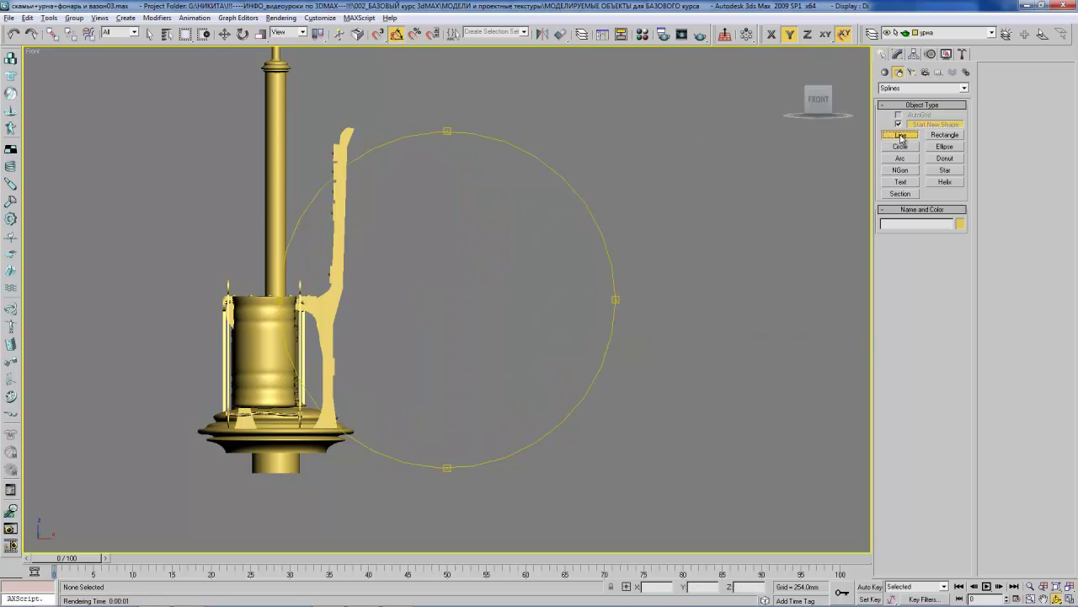
middle_click_drag(526, 241, 516, 236)
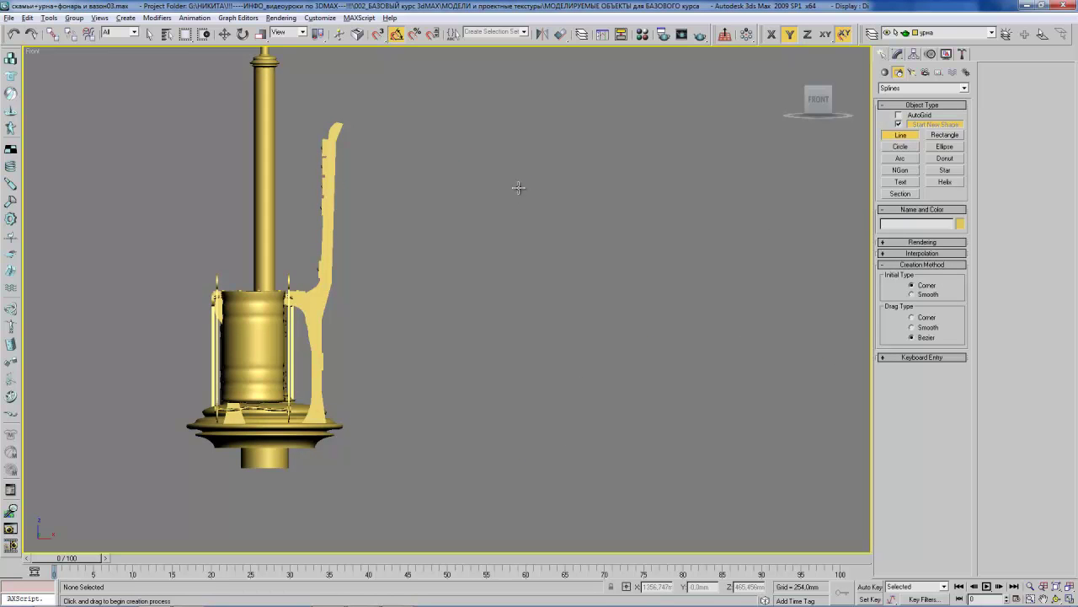
middle_click_drag(493, 216, 484, 221)
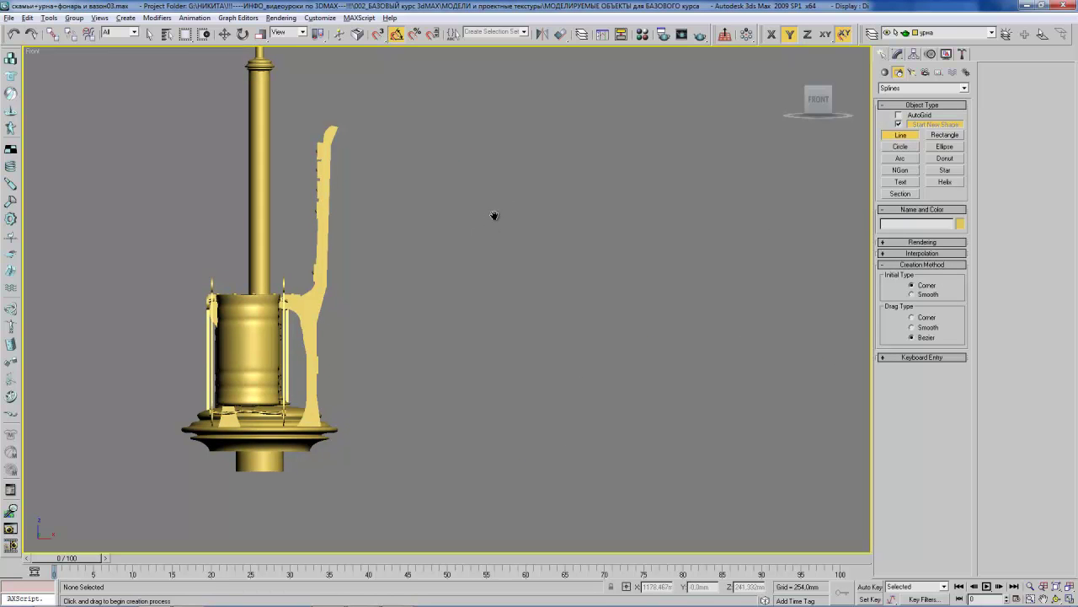
Start the vase half-profile line with points from the rim top down around the bowl.
left_click(502, 166)
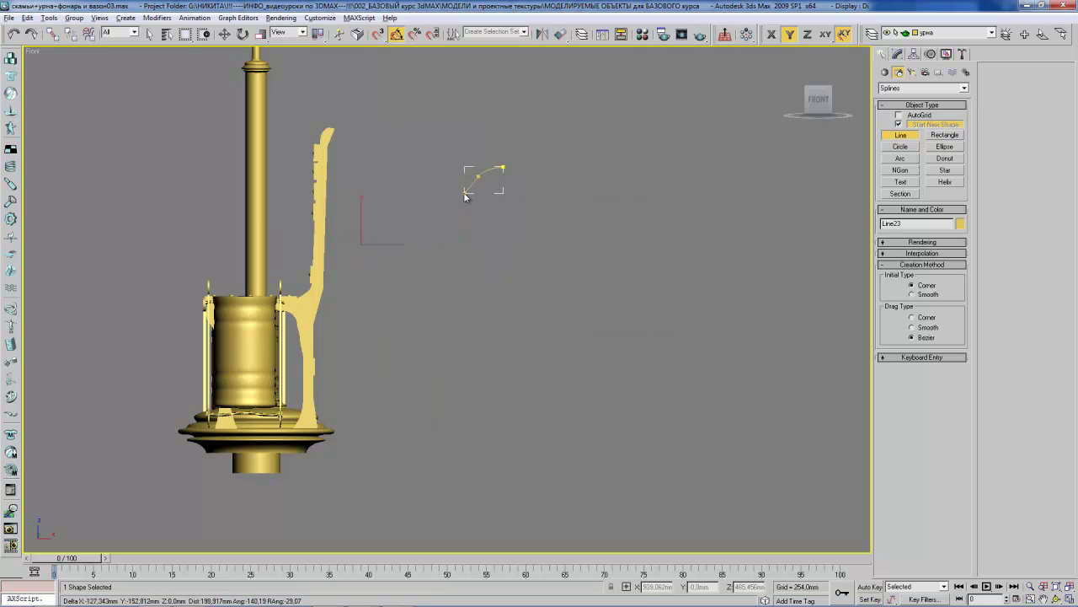
left_click(468, 198)
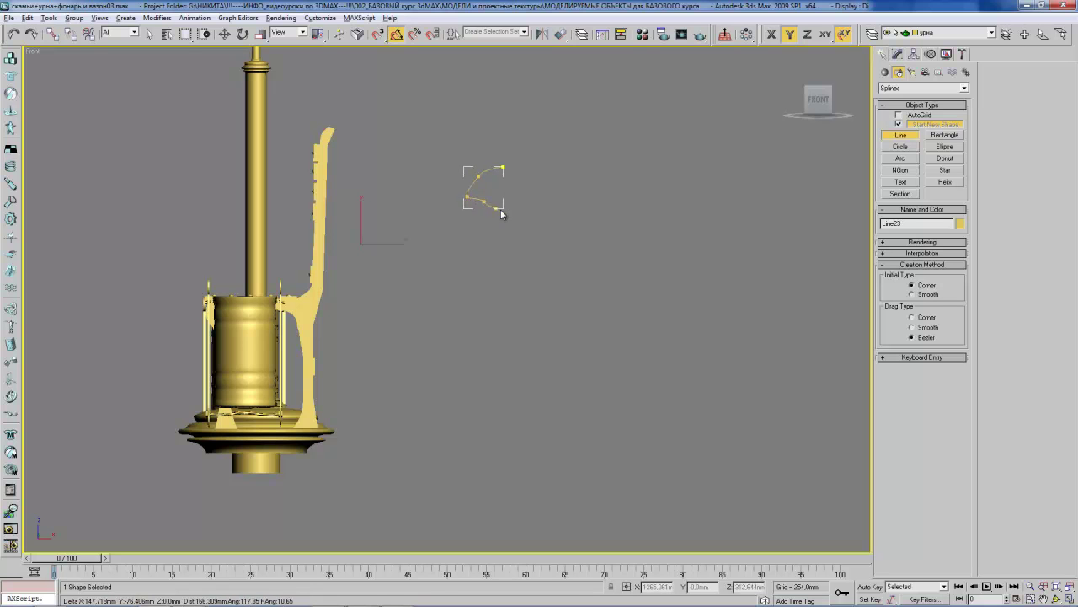
left_click(497, 218)
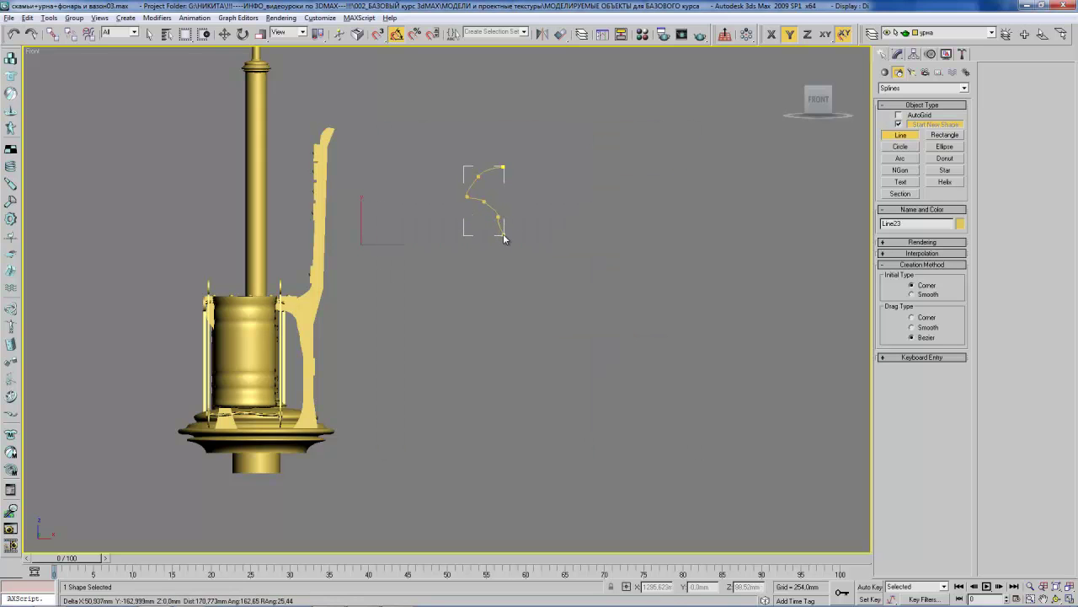
left_click(500, 234)
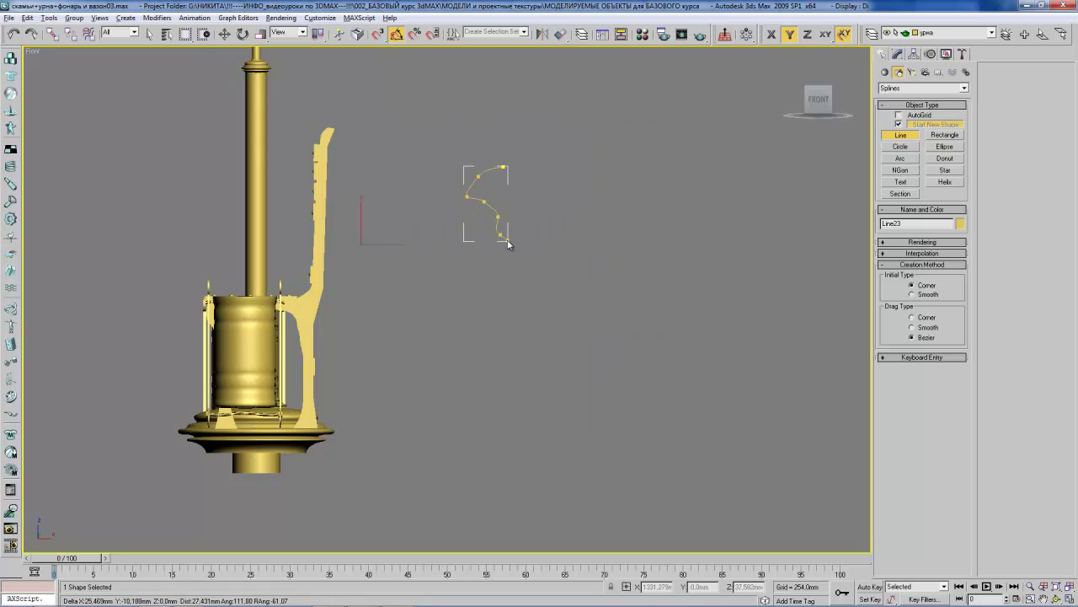
key("alt+Tab")
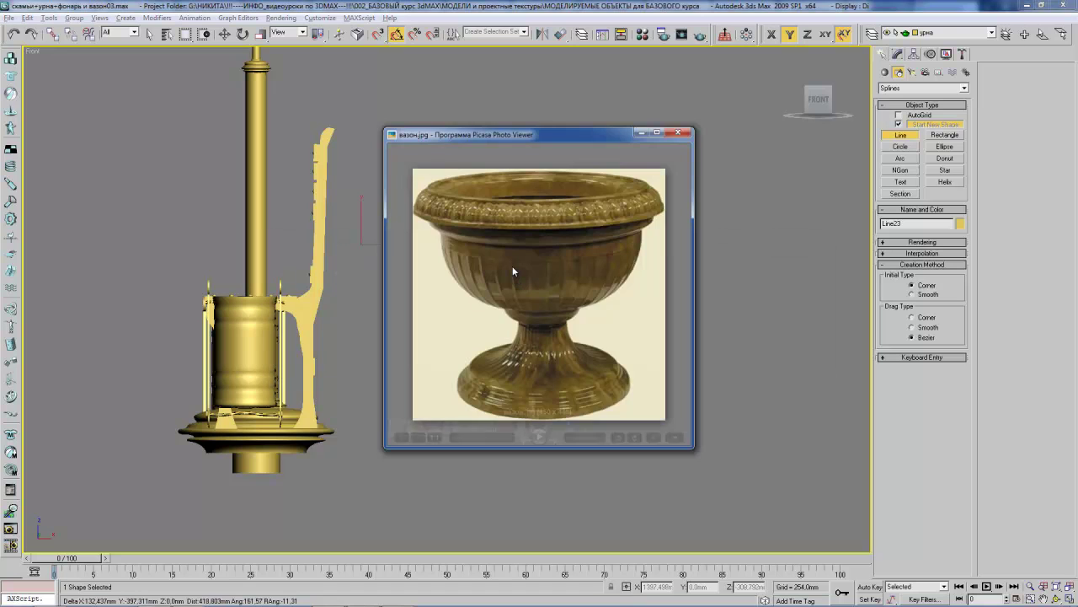
key("alt+Tab")
left_click(513, 248)
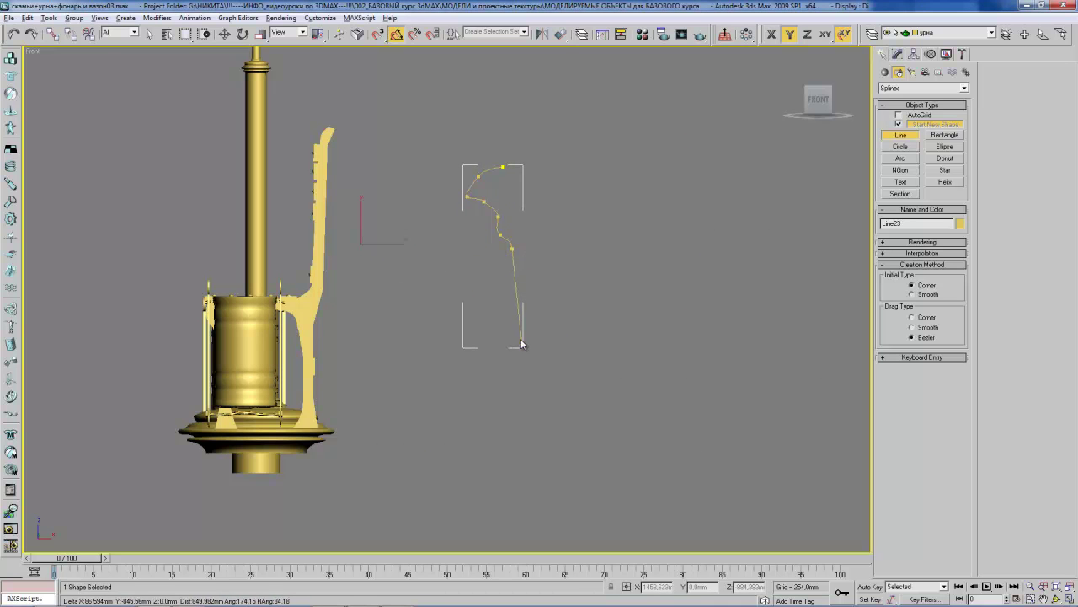
left_click_drag(519, 323, 529, 345)
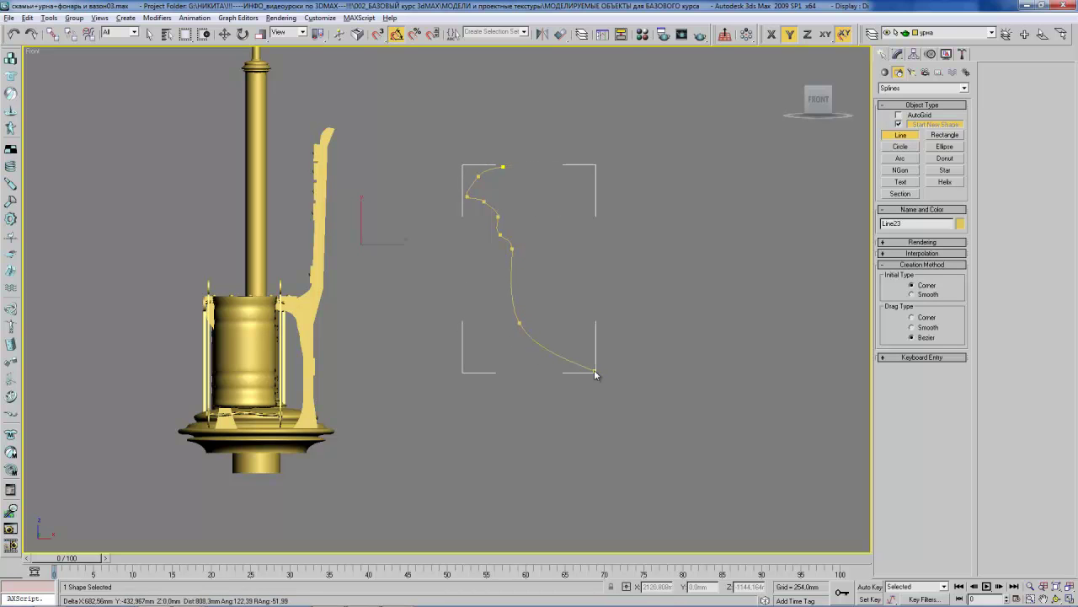
left_click_drag(590, 375, 603, 377)
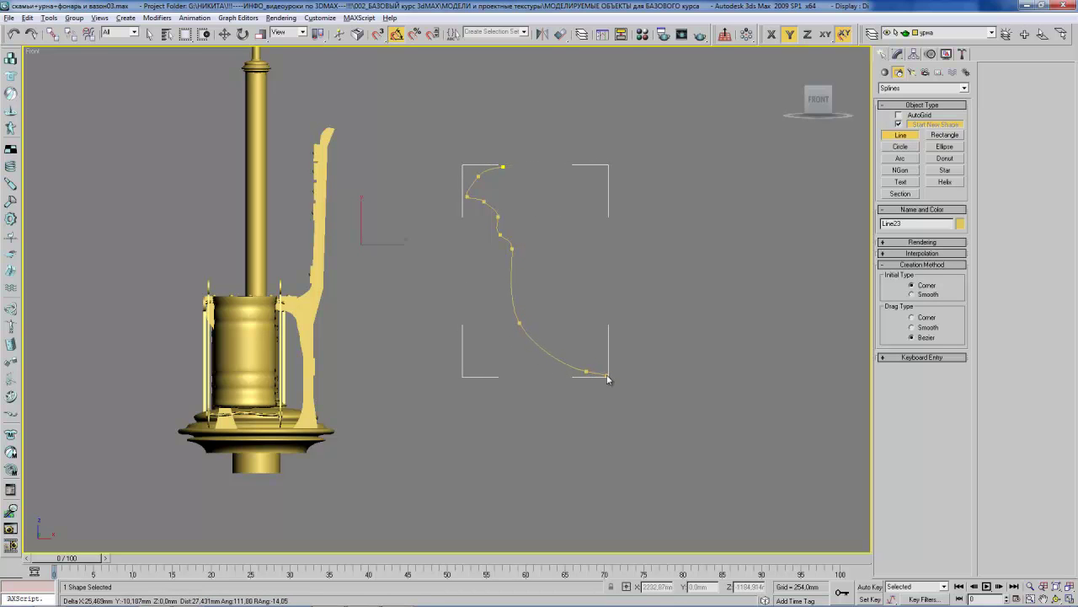
Continue the profile through the stem collar and bulge to the stem's bottom, checking the photo.
key("alt+Tab")
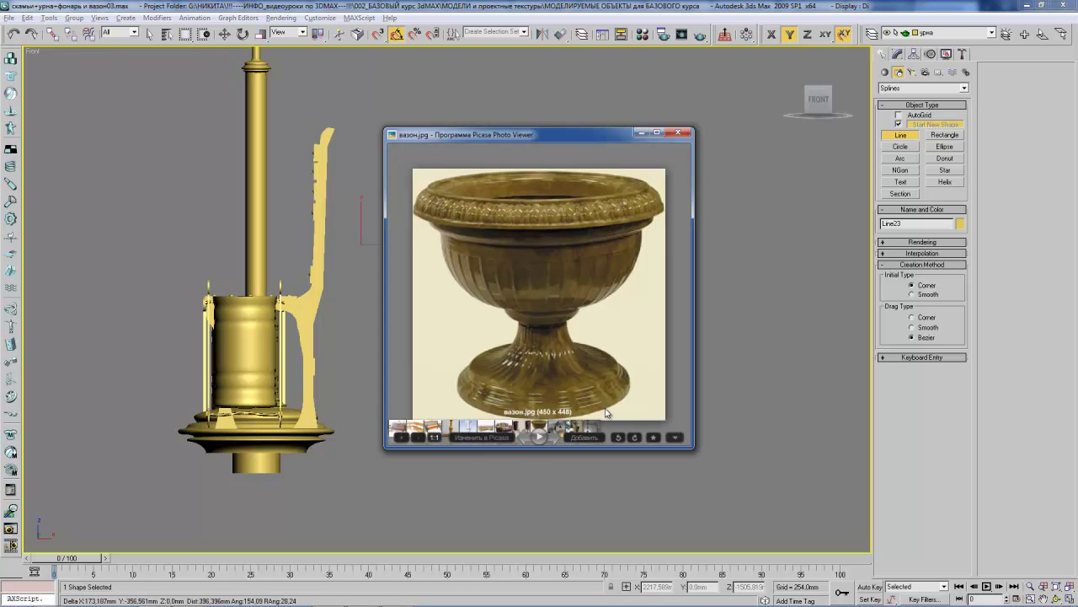
key("alt+Tab")
left_click(610, 386)
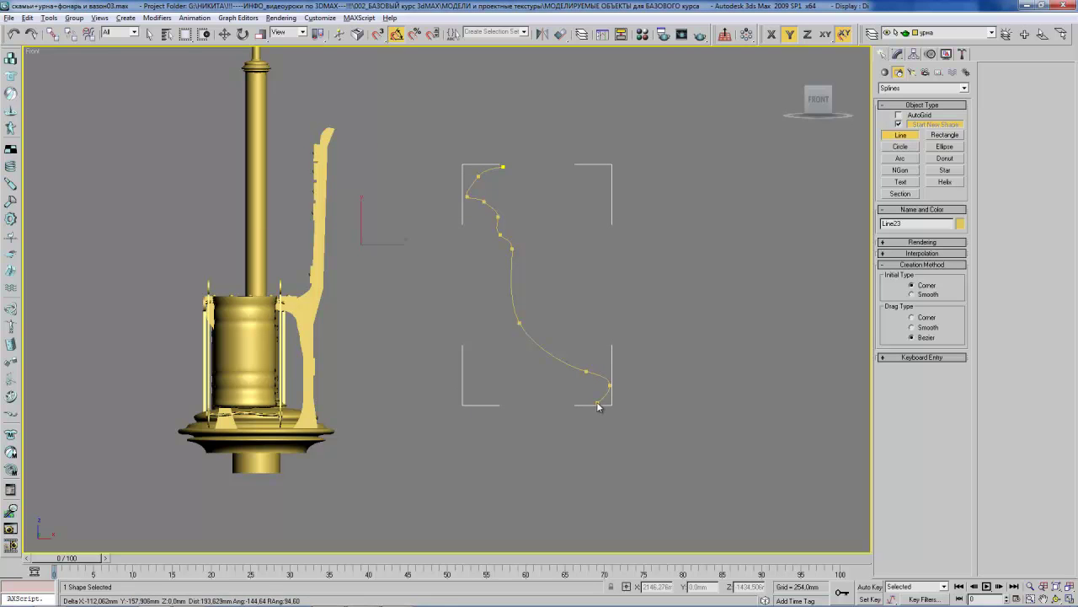
left_click(596, 405)
left_click(611, 417)
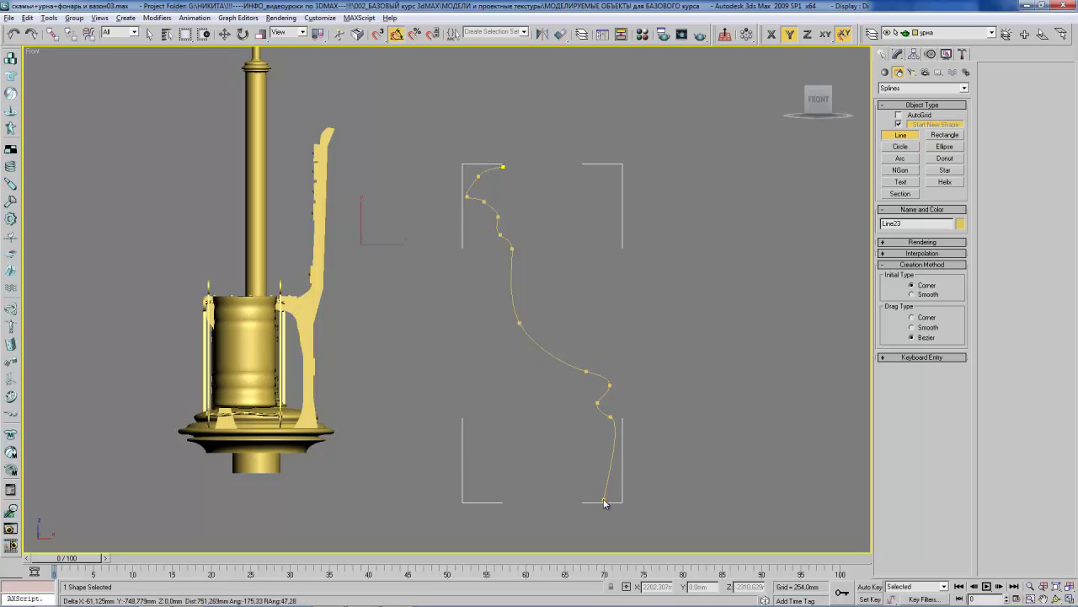
key("alt+Tab")
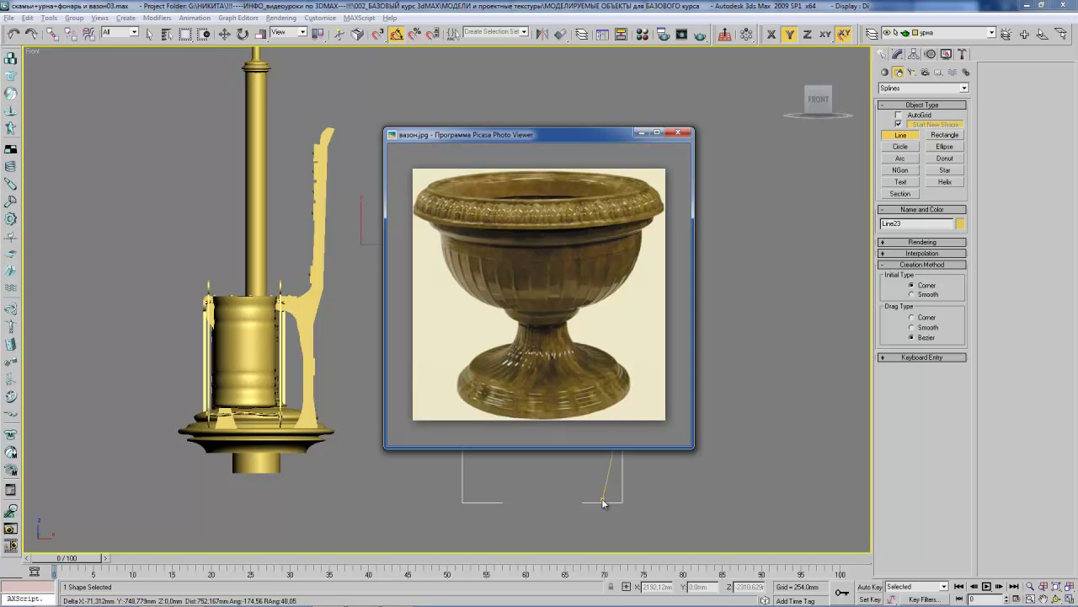
key("alt+Tab")
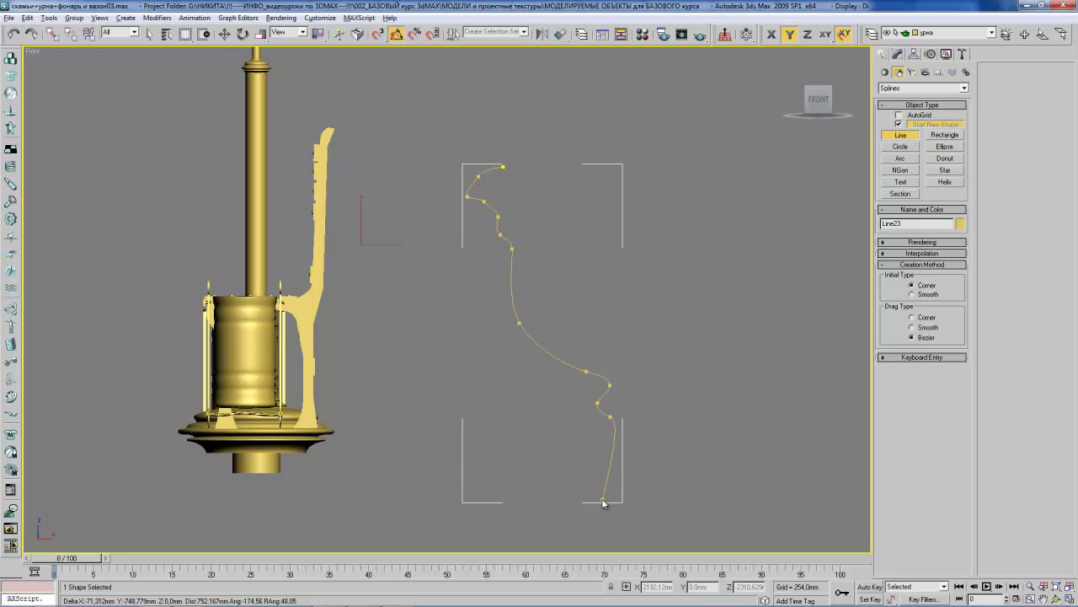
left_click(610, 504)
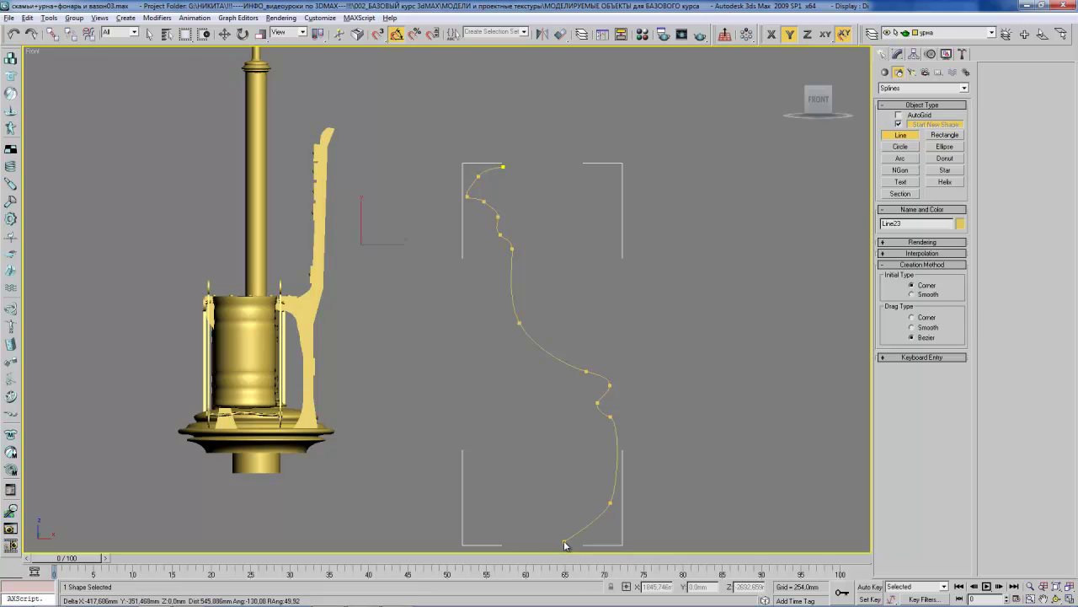
Recentre the view and add the lower-curve points down to the flat base corner.
key("i")
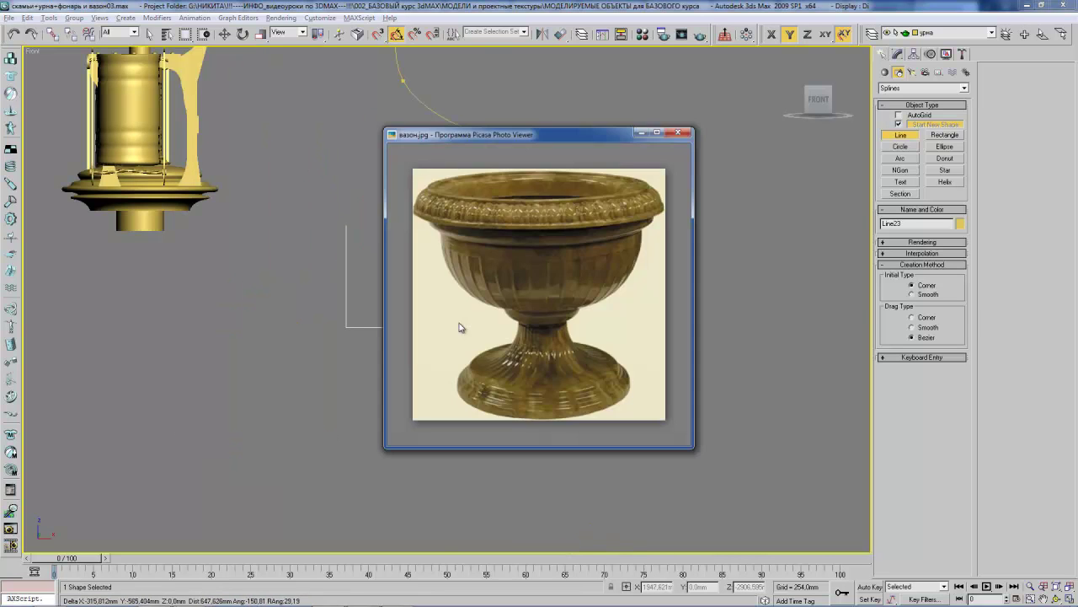
left_click(451, 318)
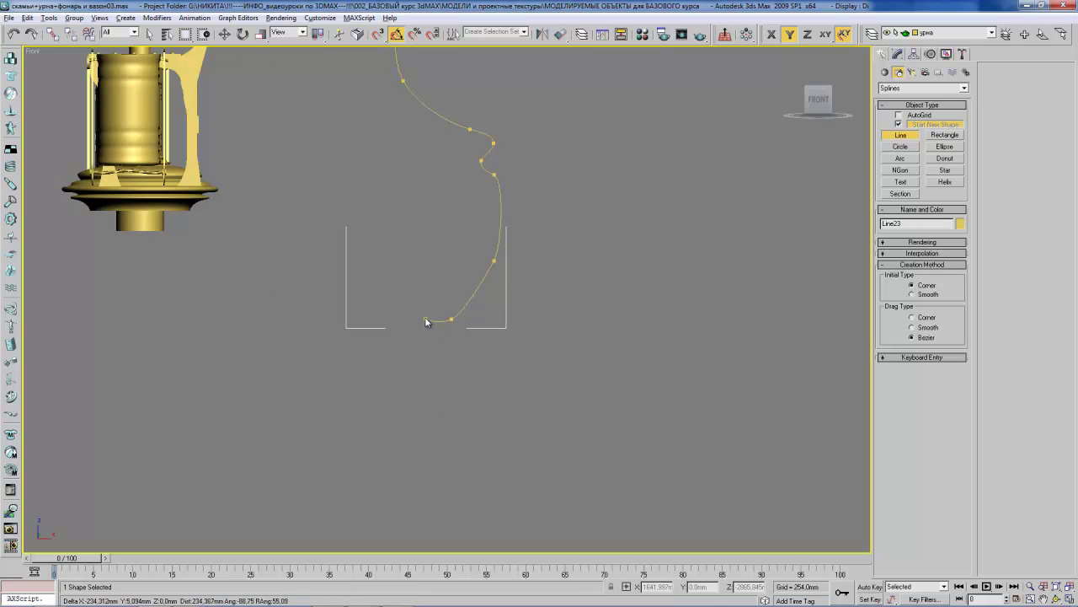
left_click(402, 328)
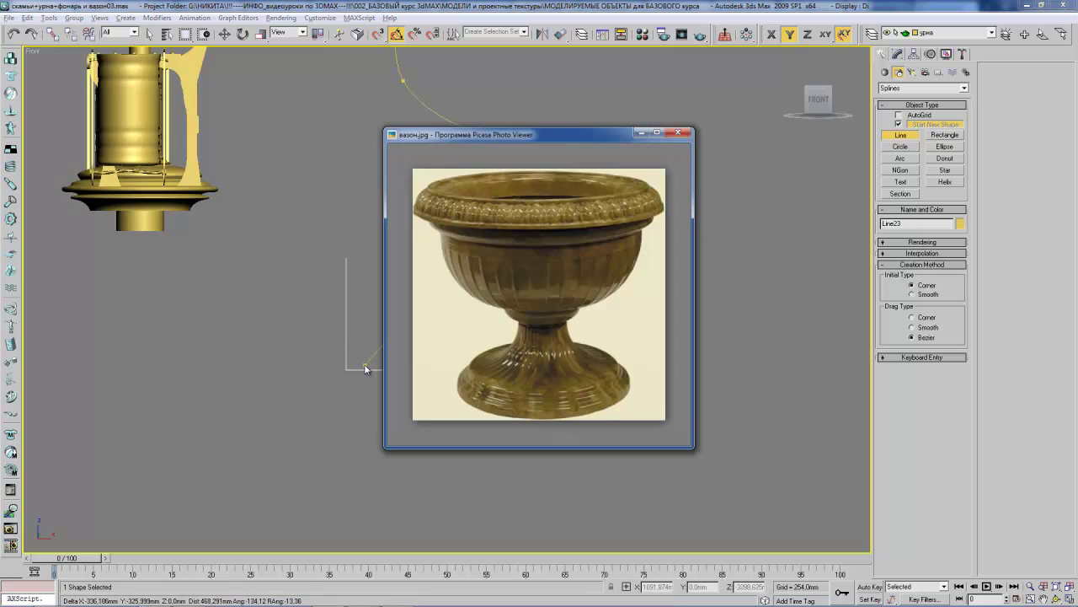
left_click(364, 366)
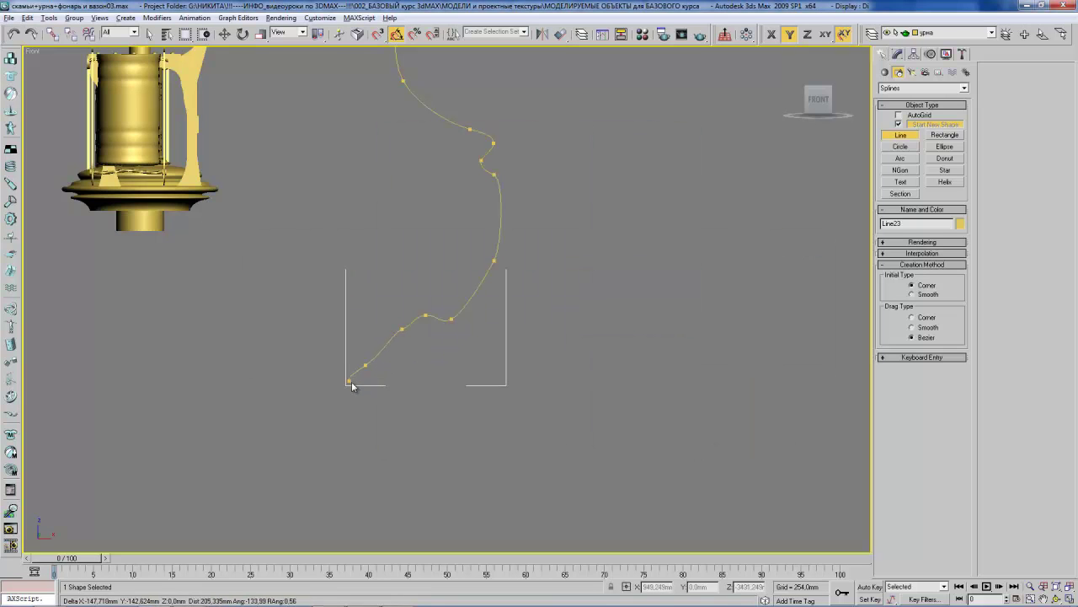
left_click(366, 381)
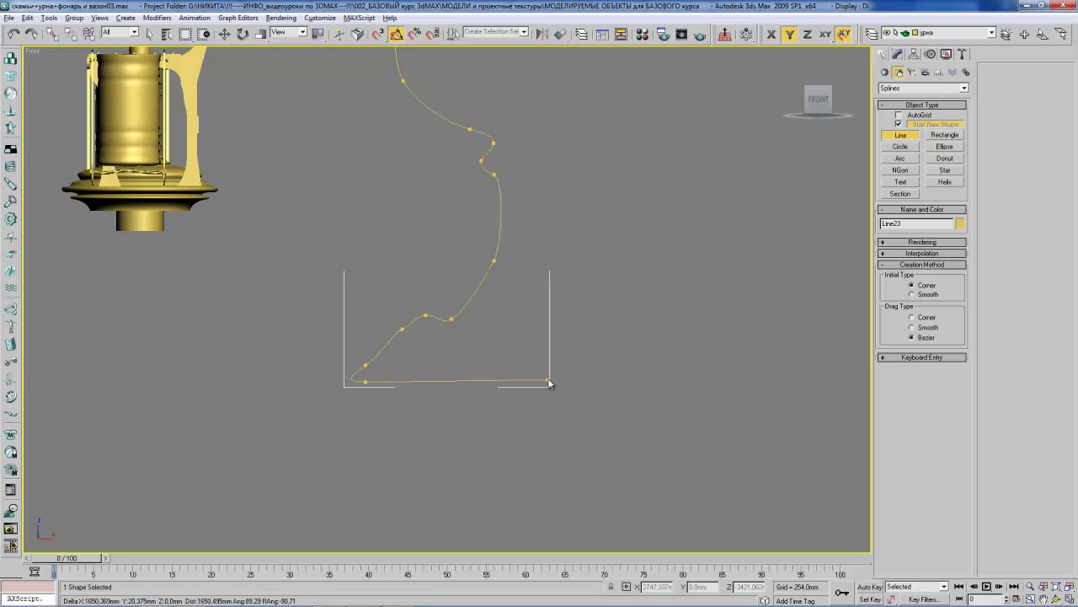
Finish the profile line and open Line23 for vertex editing.
right_click(578, 385)
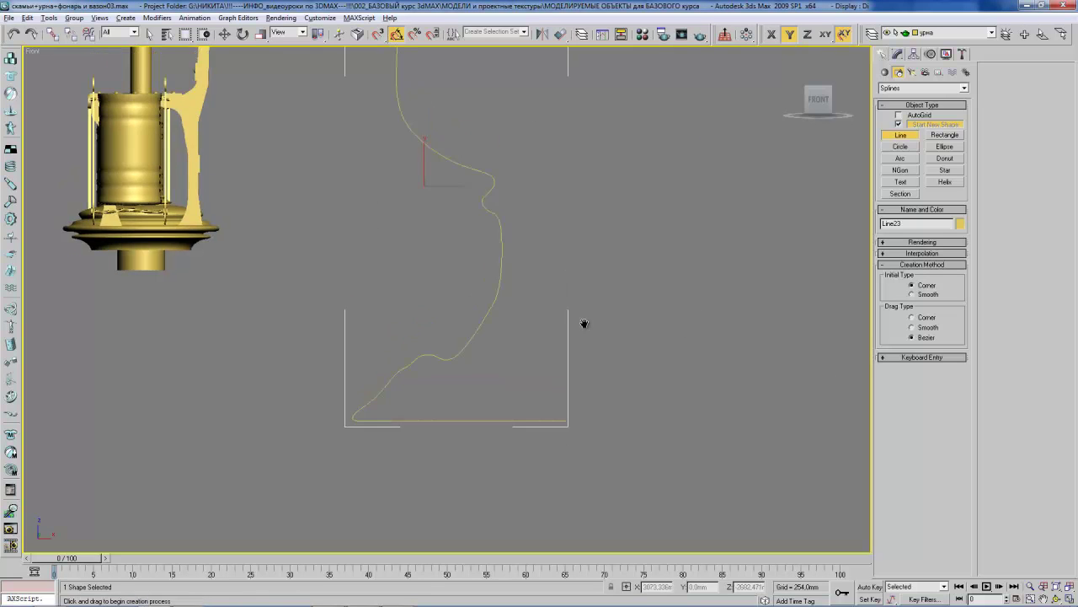
scroll(573, 316, "down", 3)
scroll(539, 303, "down", 2)
scroll(528, 305, "up", 2)
middle_click_drag(528, 305, 526, 273)
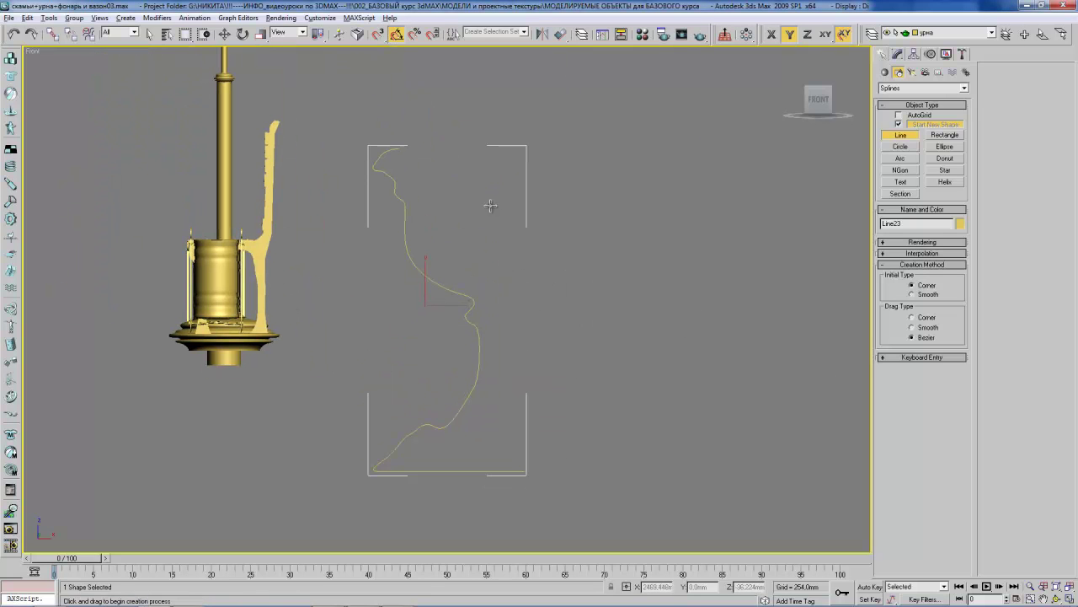
right_click(406, 391)
left_click(327, 396)
Shift the bottom vertices sideways and stretch a lower-curve vertex's handles vertically.
left_click_drag(328, 401, 454, 504)
left_click_drag(474, 427, 439, 427)
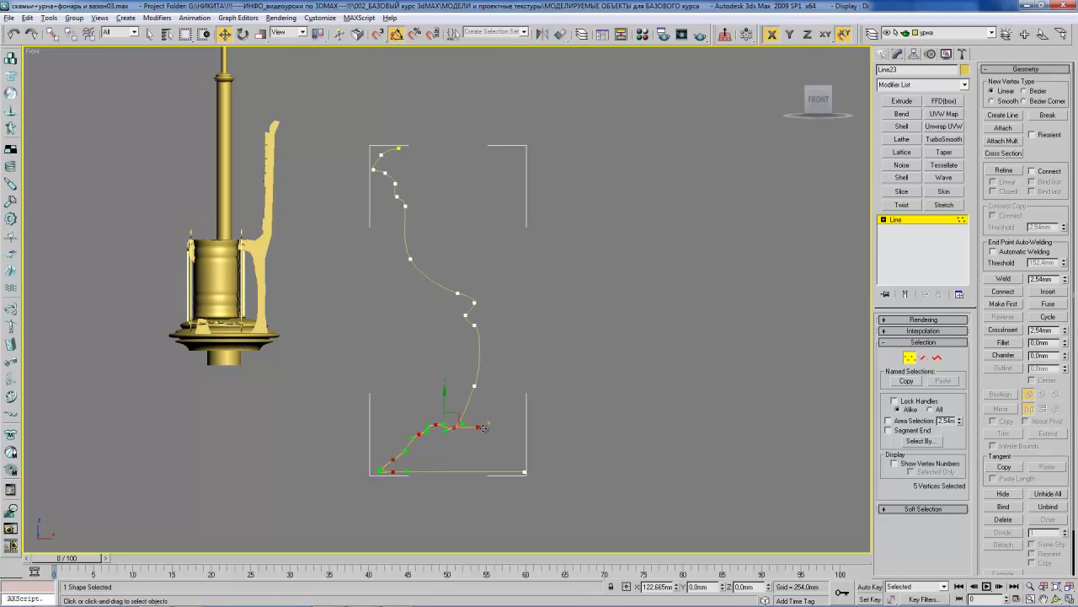
left_click_drag(313, 398, 428, 488)
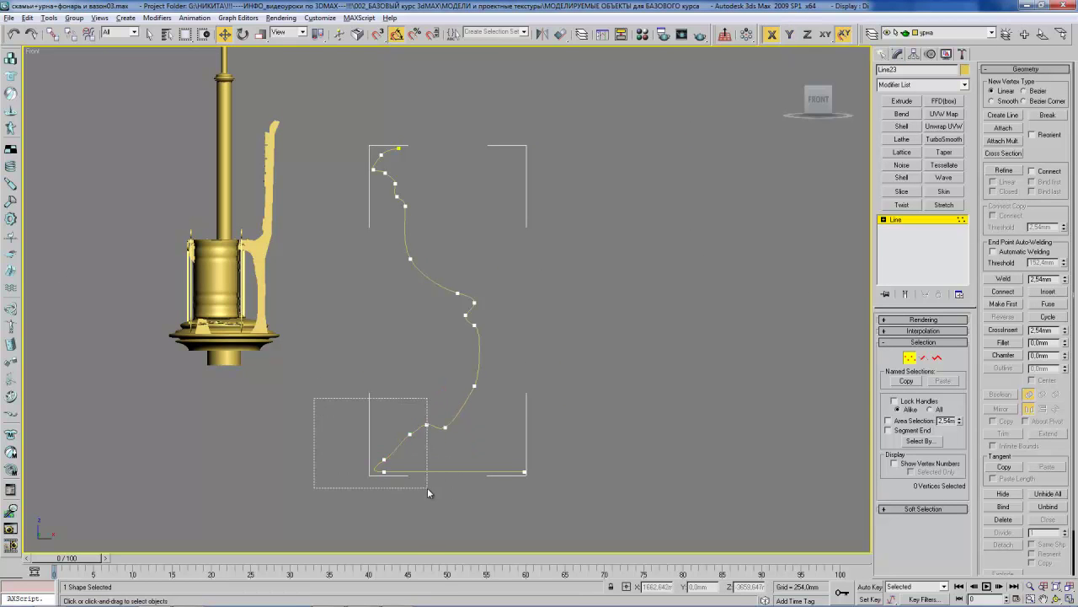
left_click(439, 452)
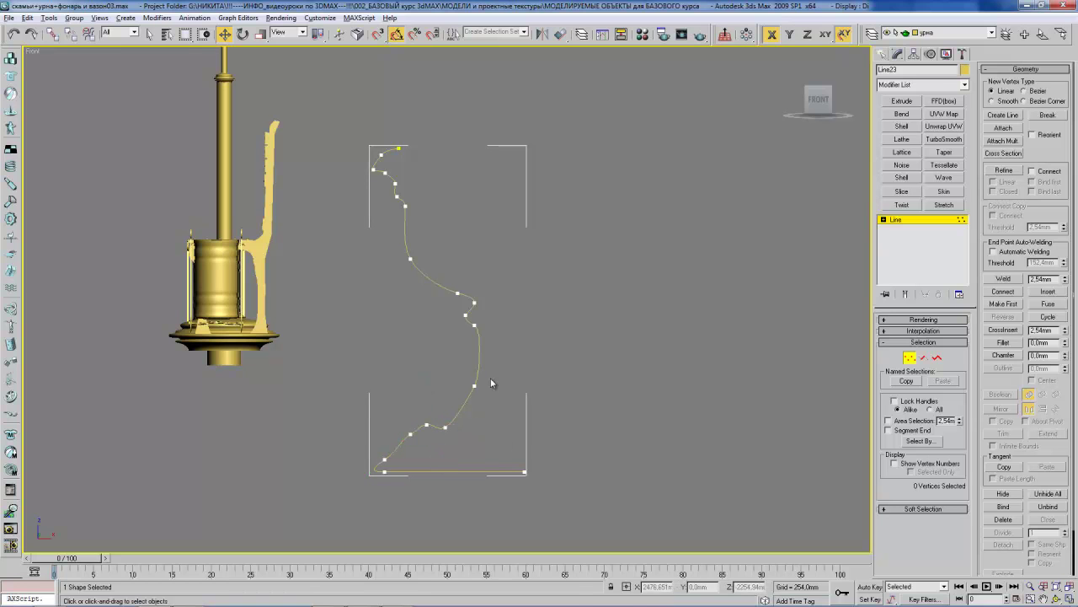
left_click_drag(476, 388, 502, 388)
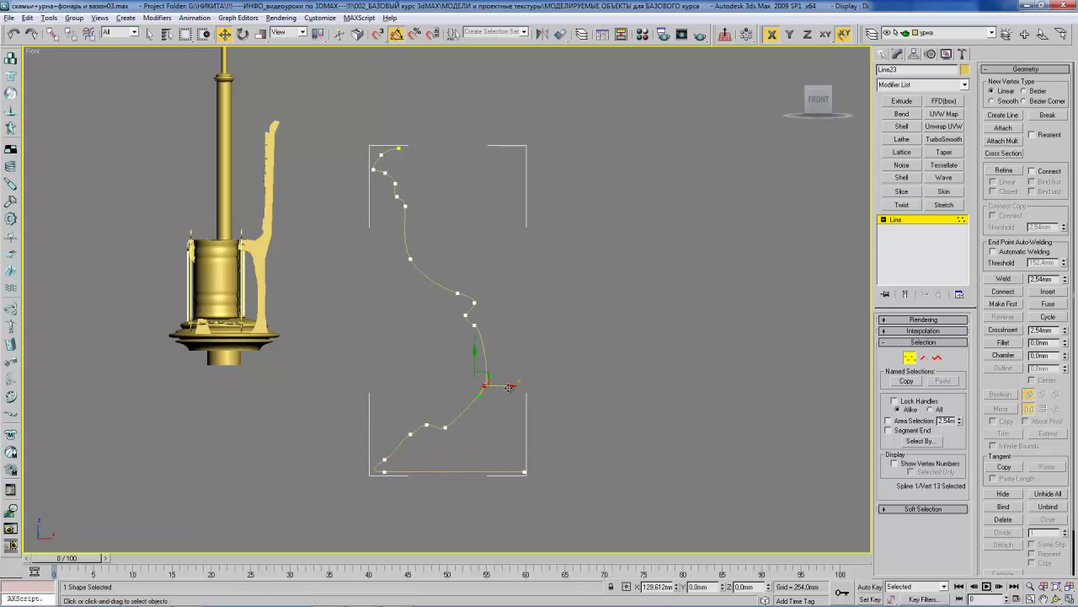
key("r")
left_click_drag(478, 350, 493, 274)
key("w")
left_click(514, 383)
middle_click_drag(405, 436, 449, 386)
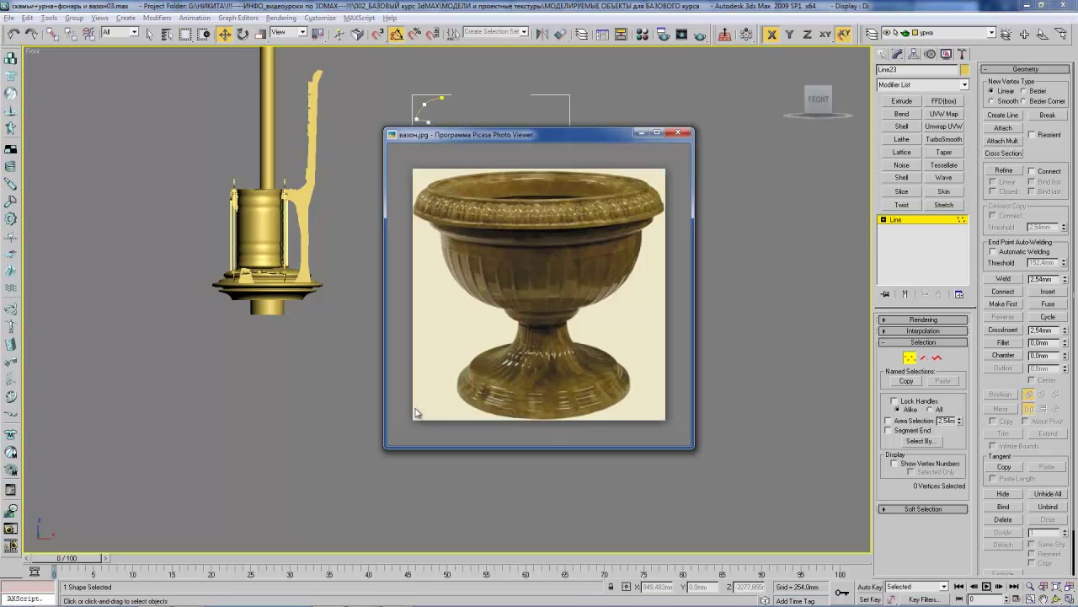
Convert the base's bottom-left corner vertex into a smooth curved point.
left_click(424, 420)
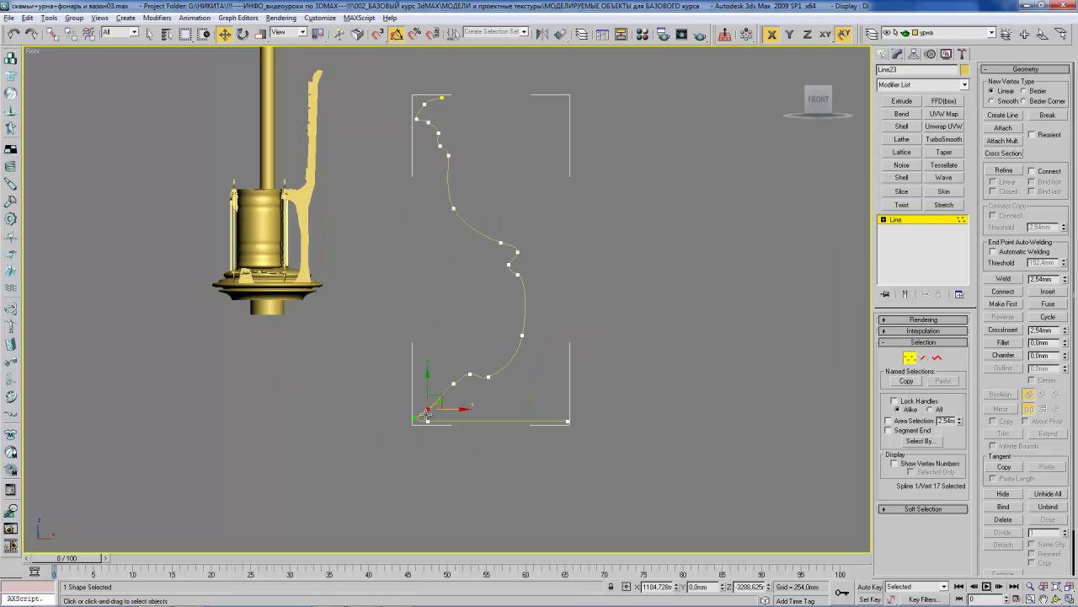
scroll(425, 425, "up", 2)
middle_click_drag(438, 442, 456, 432)
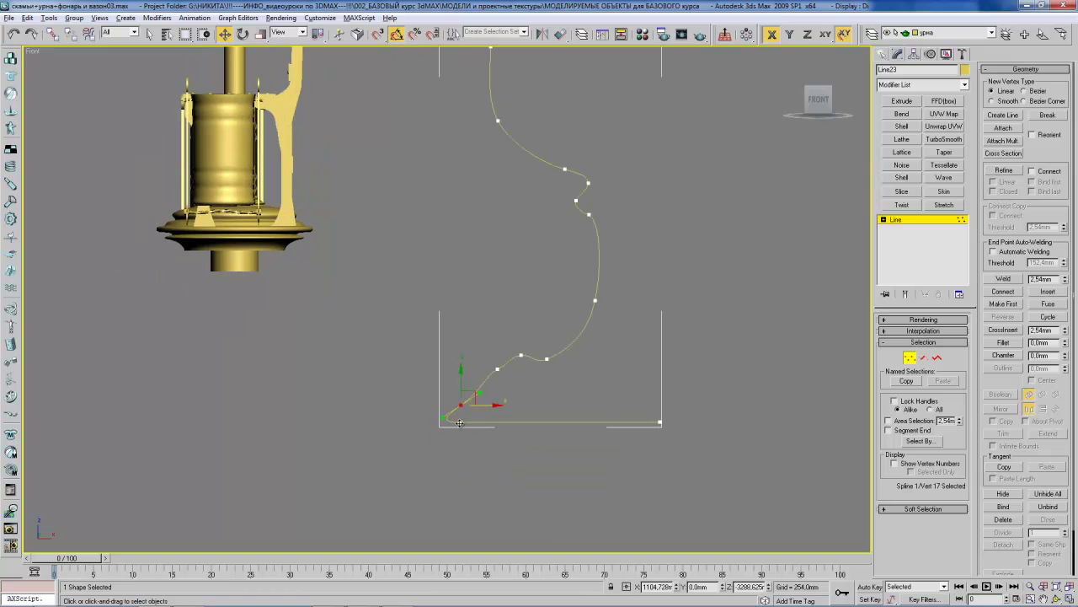
right_click(459, 422)
left_click(441, 360)
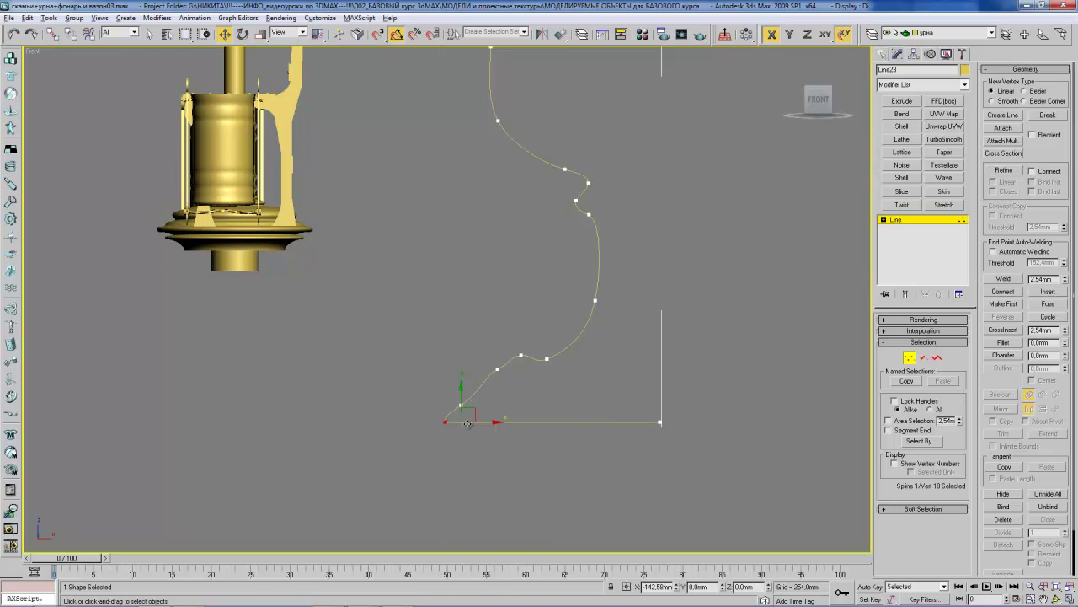
Move the lower profile vertices right to reshape the vase foot.
left_click_drag(407, 383, 477, 425)
left_click_drag(427, 329, 549, 451)
left_click_drag(563, 360, 585, 359)
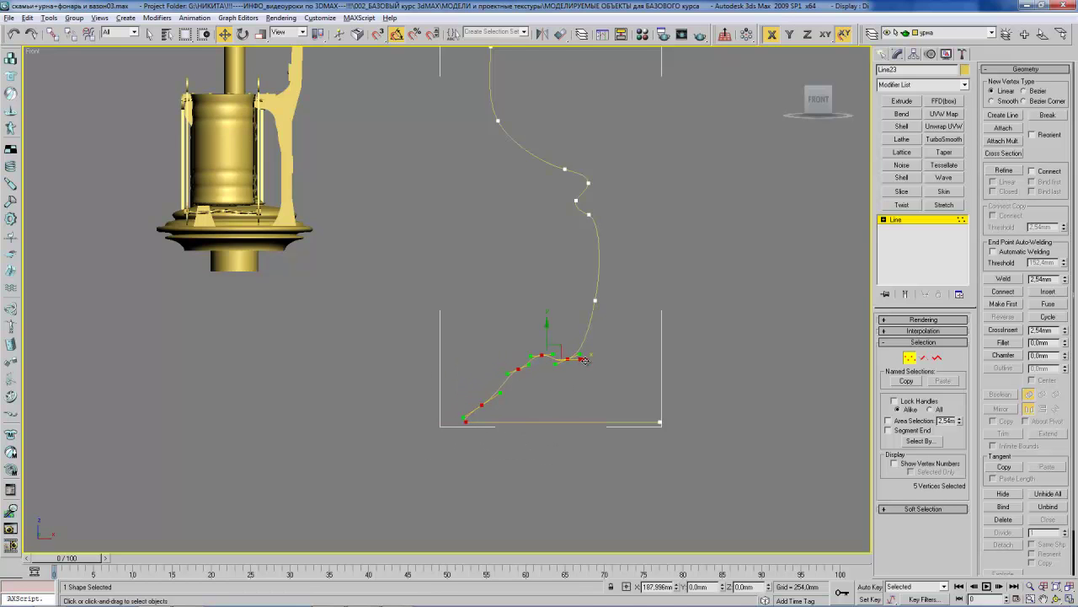
middle_click_drag(584, 360, 457, 362)
scroll(457, 362, "down", 2)
left_click(414, 371)
left_click_drag(385, 354, 457, 450)
left_click_drag(478, 387, 479, 387)
left_click(474, 378)
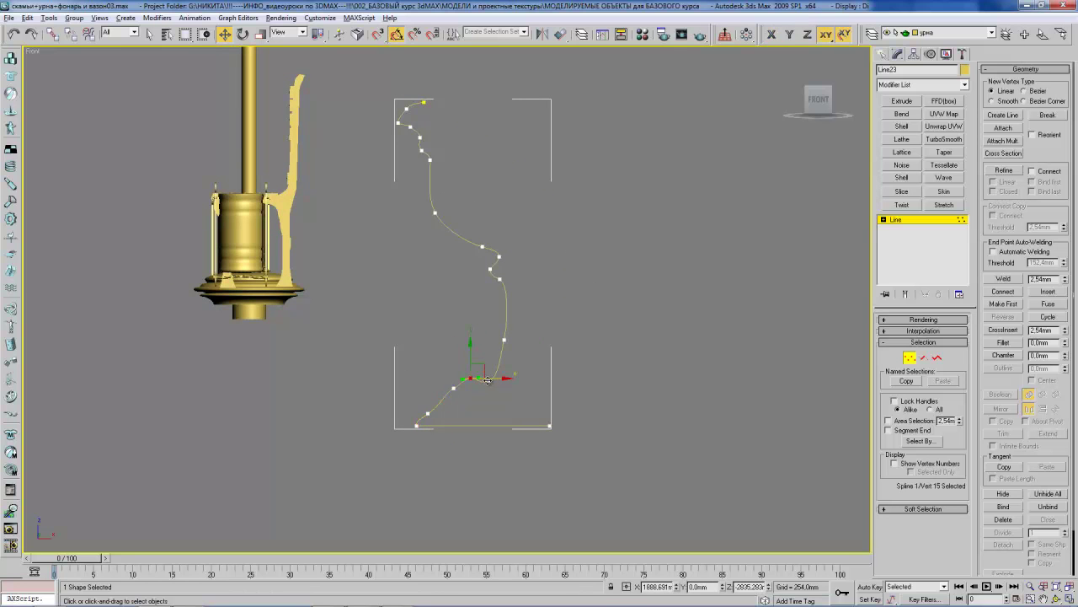
left_click(453, 388)
left_click_drag(483, 388, 489, 388)
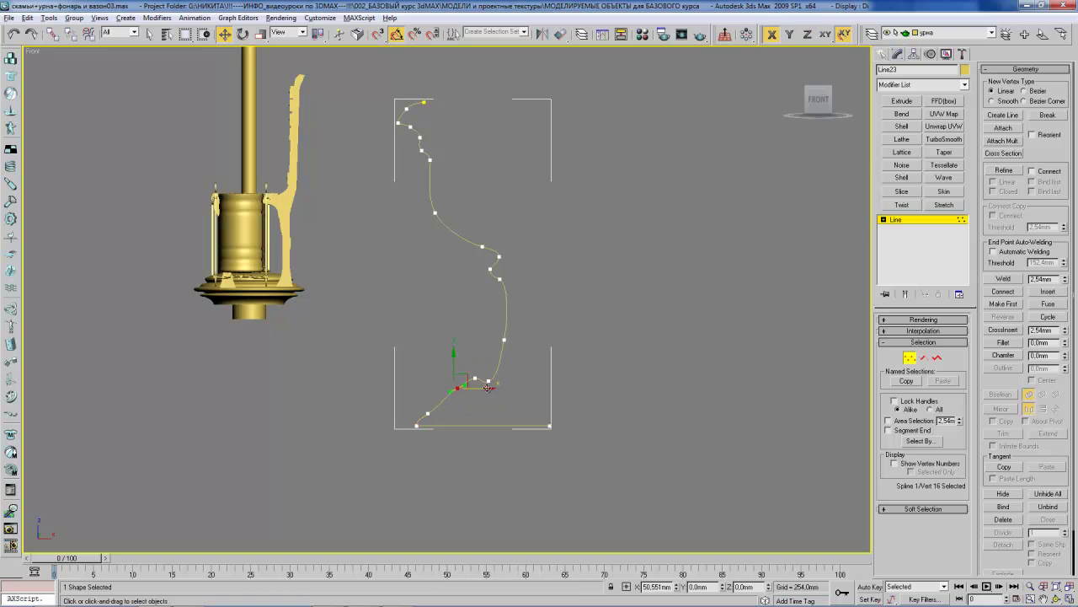
Shift the two bottom-left vertices right and compare the foot against the vase photo.
left_click_drag(407, 405, 444, 450)
left_click_drag(451, 413, 467, 415)
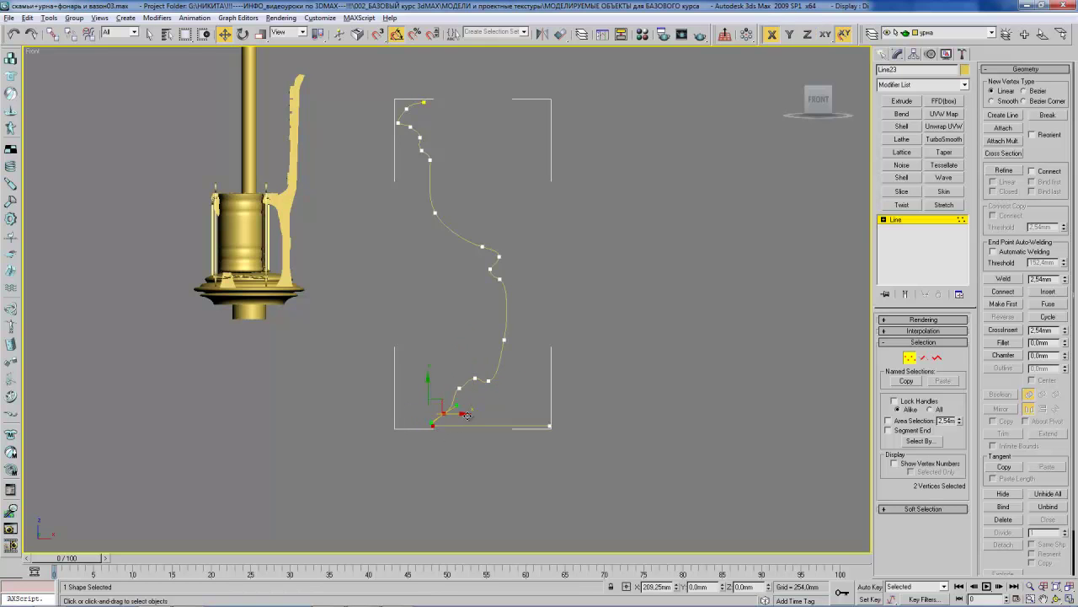
middle_click_drag(558, 377, 528, 399)
left_click(560, 390)
middle_click_drag(495, 346, 493, 367)
left_click(446, 422)
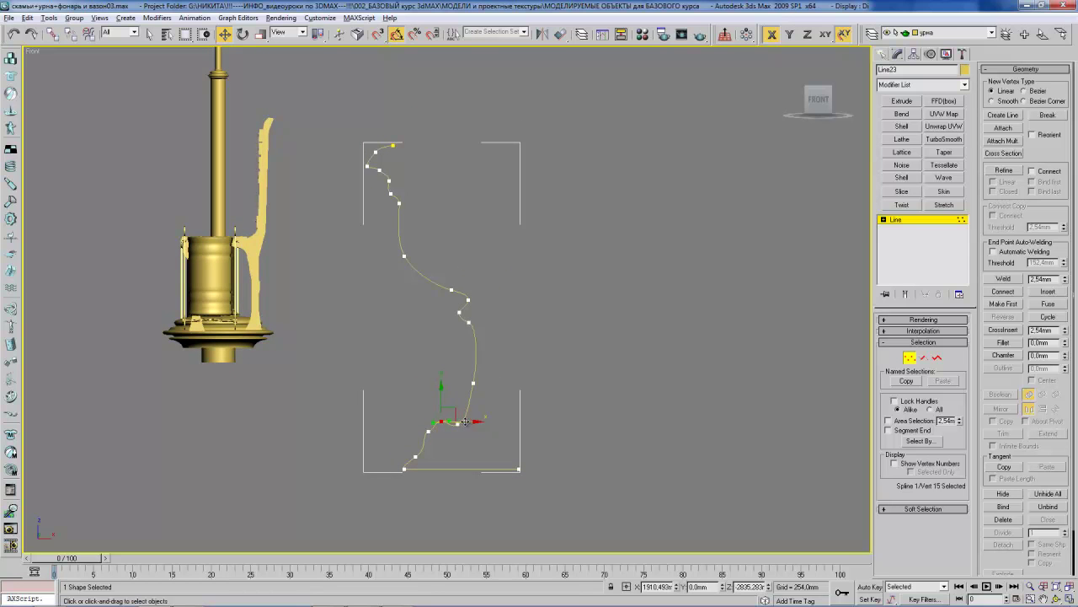
key("alt+Tab")
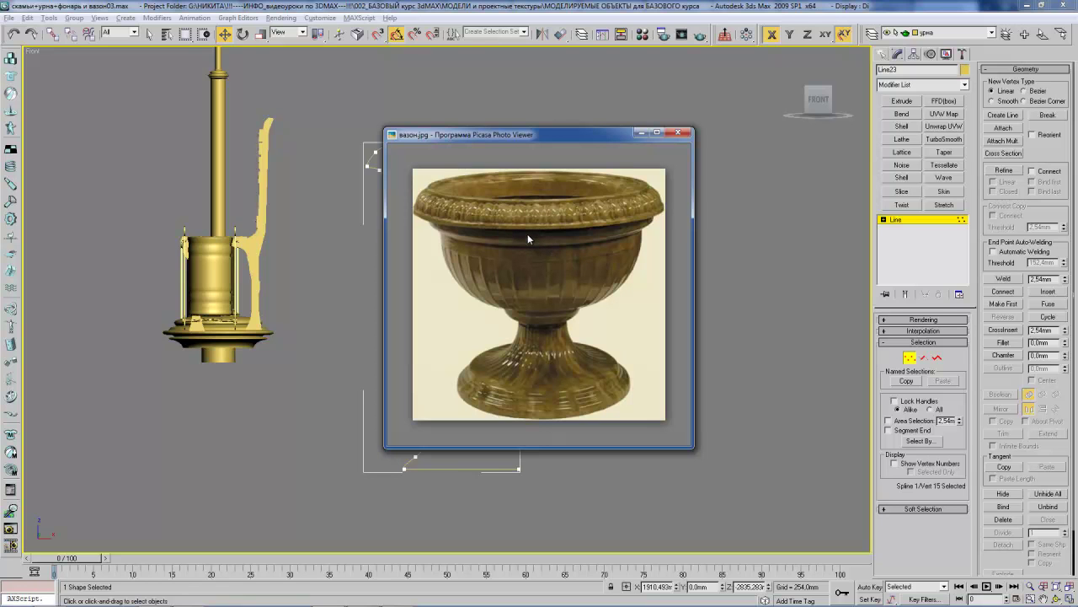
key("Escape")
middle_click_drag(496, 322, 505, 300)
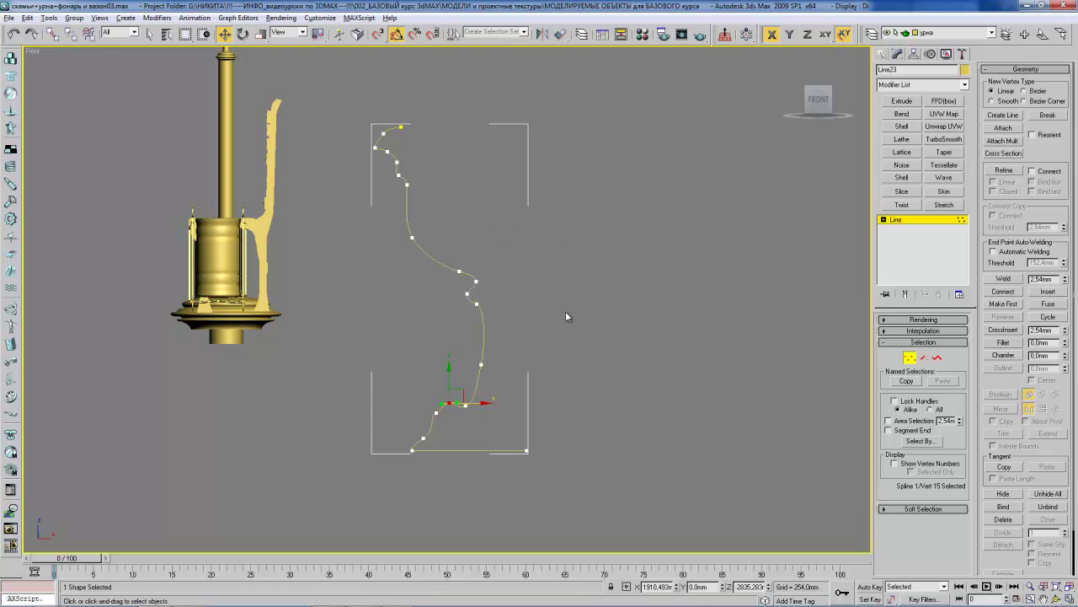
middle_click_drag(545, 327, 534, 313)
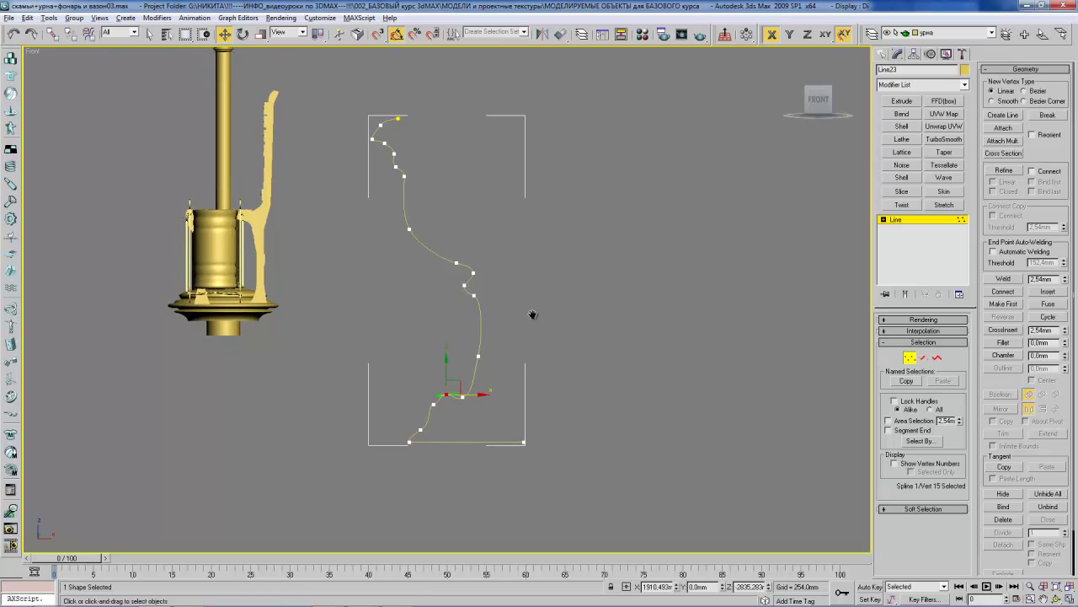
left_click(464, 283)
key("e")
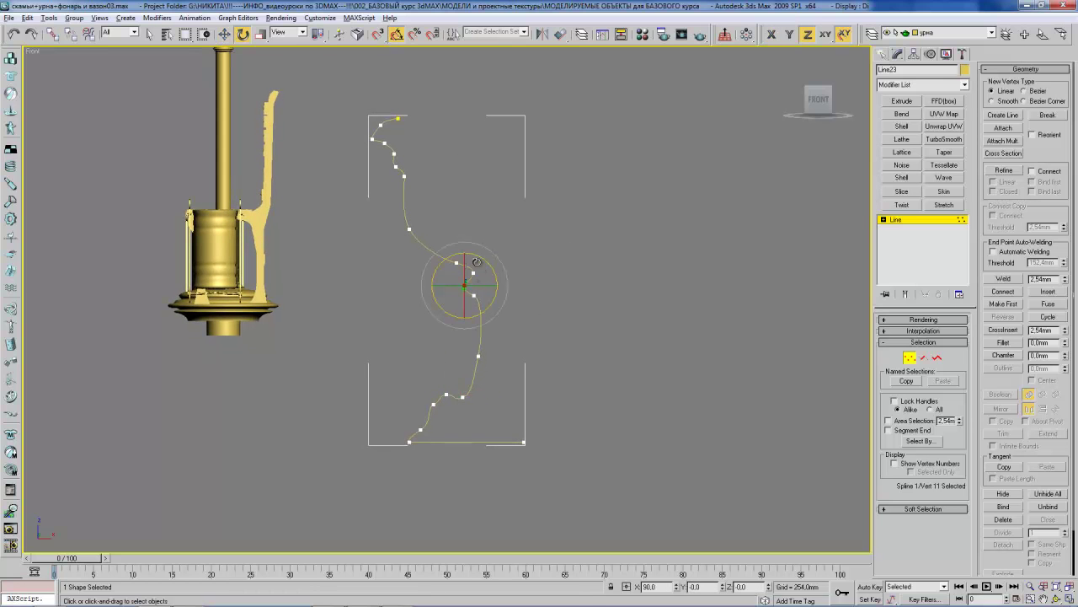
key("w")
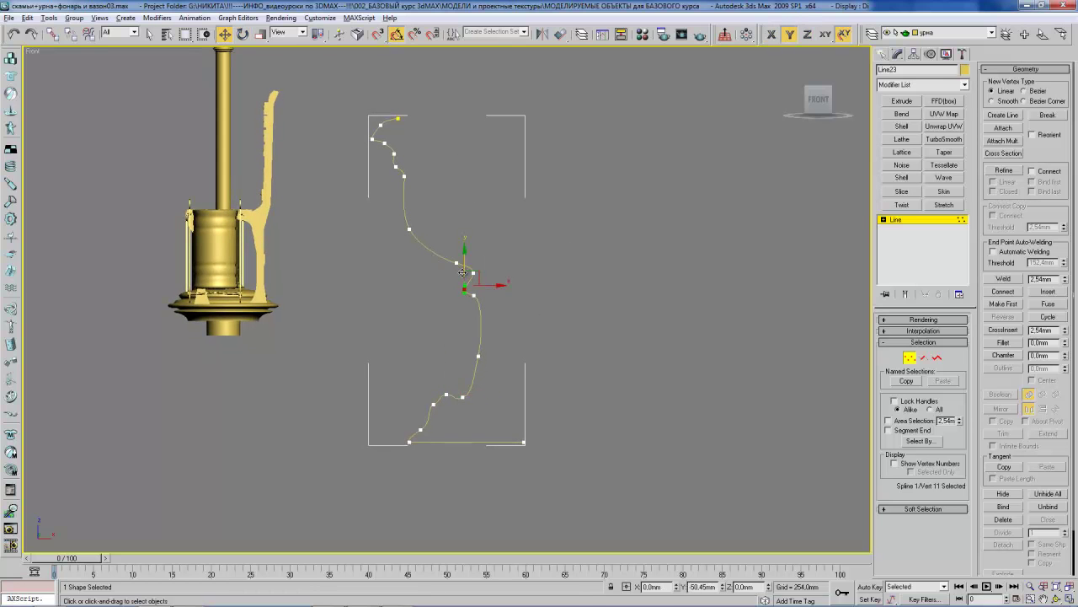
key("r")
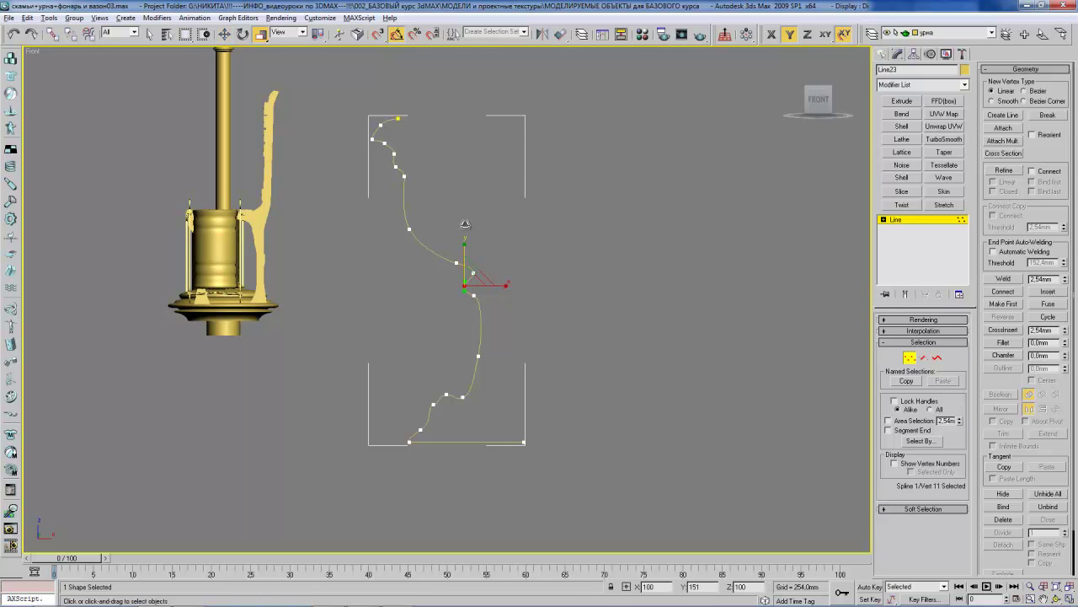
key("w")
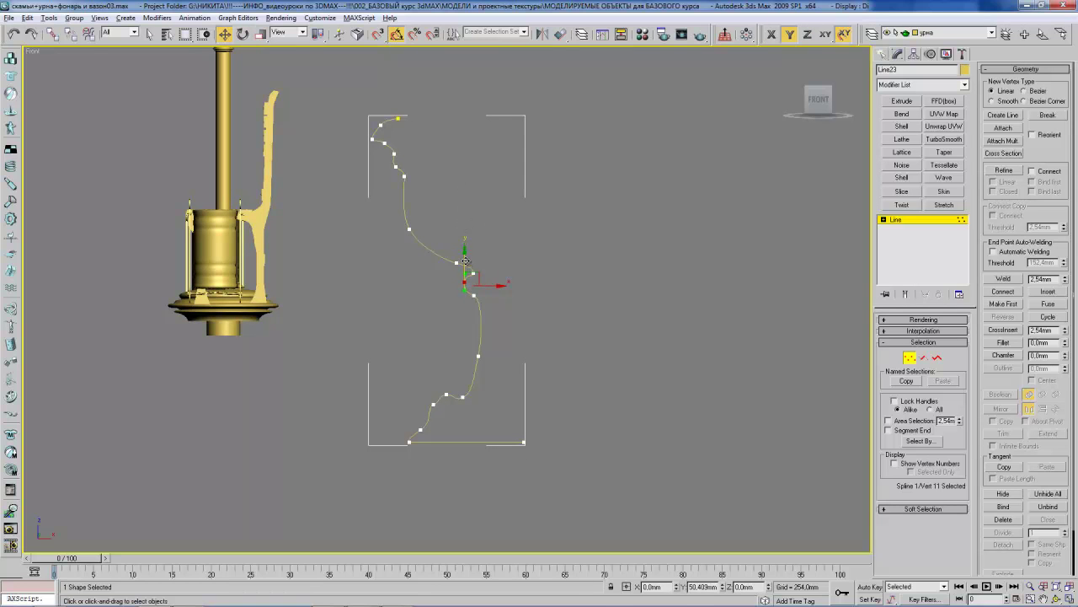
middle_click_drag(502, 294, 492, 291)
middle_click_drag(481, 248, 502, 251)
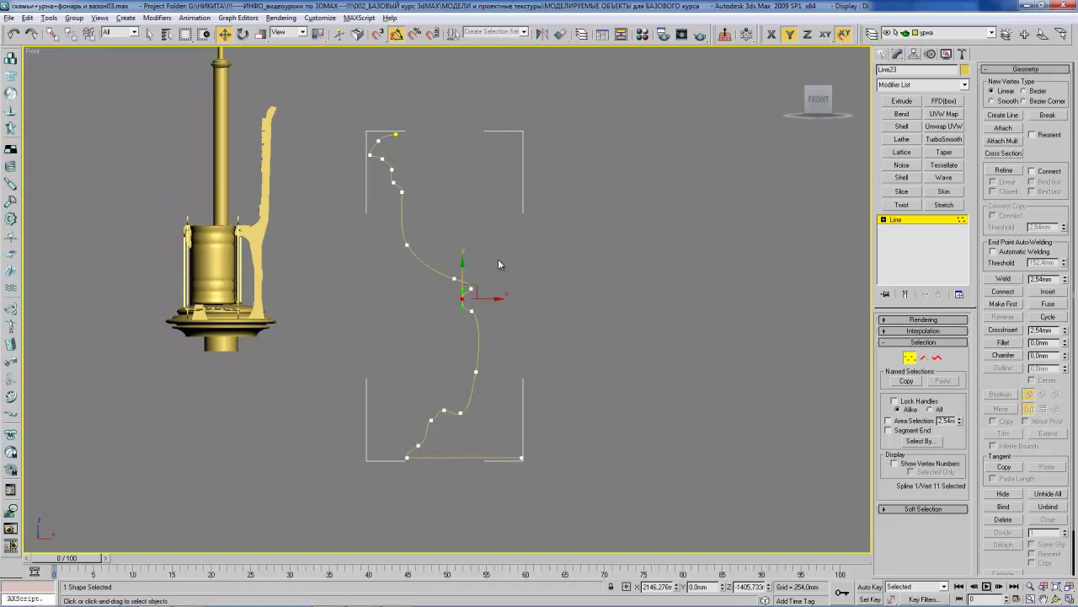
left_click_drag(423, 388, 483, 418)
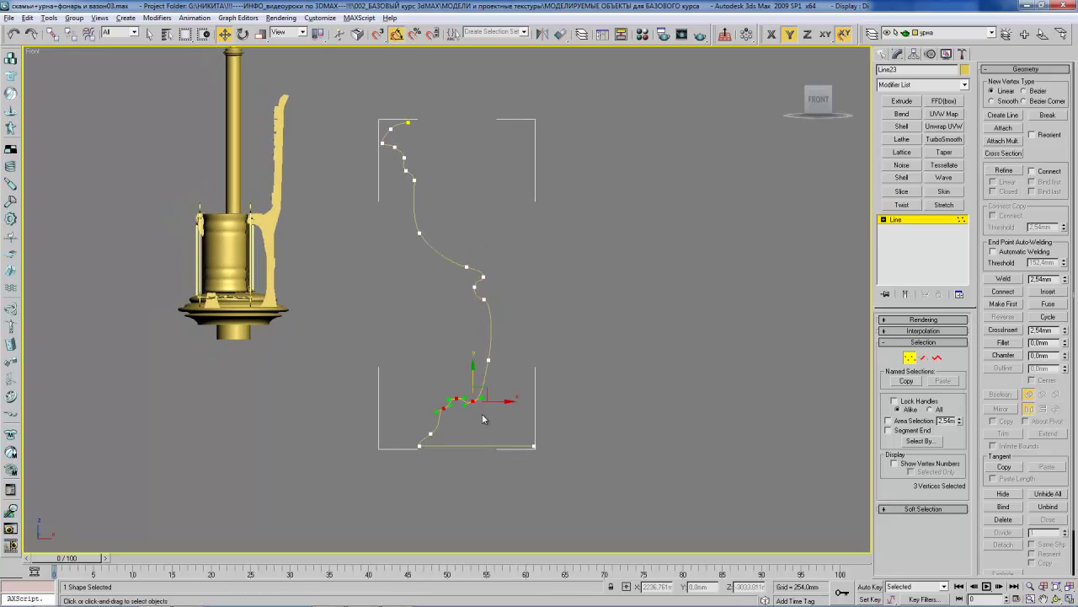
left_click_drag(473, 379, 488, 410)
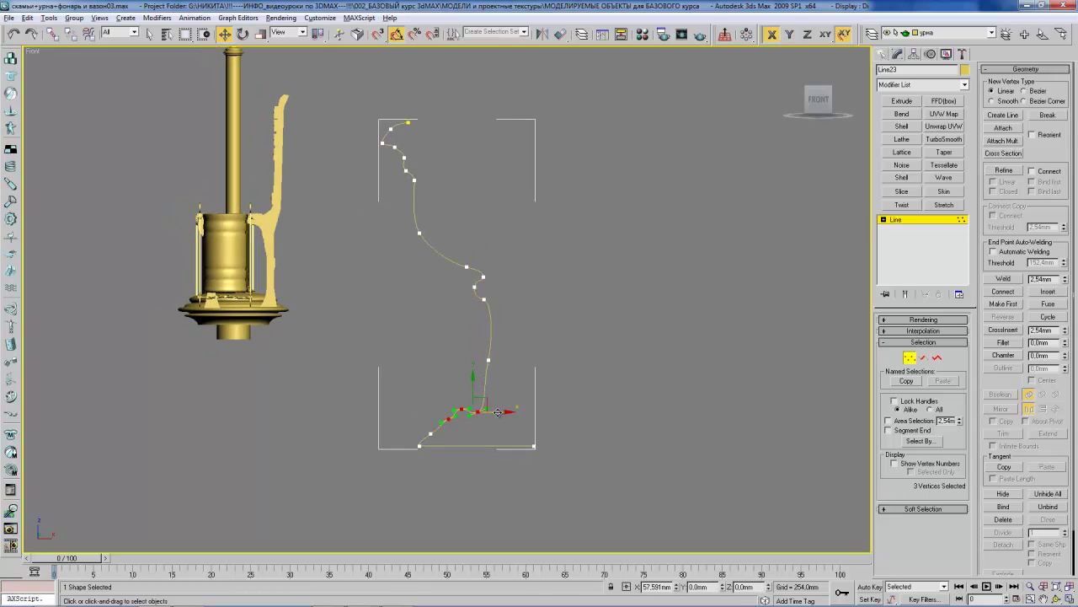
left_click(486, 373)
left_click_drag(484, 356, 519, 360)
left_click(539, 351)
middle_click_drag(502, 361, 542, 366)
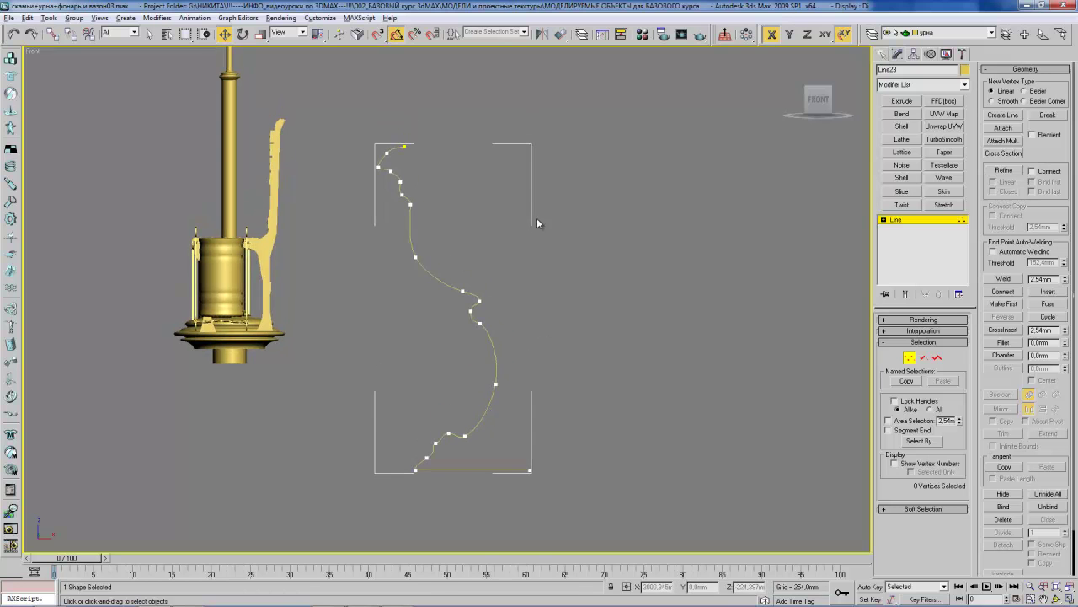
middle_click_drag(537, 217, 556, 307)
middle_click_drag(539, 208, 556, 204)
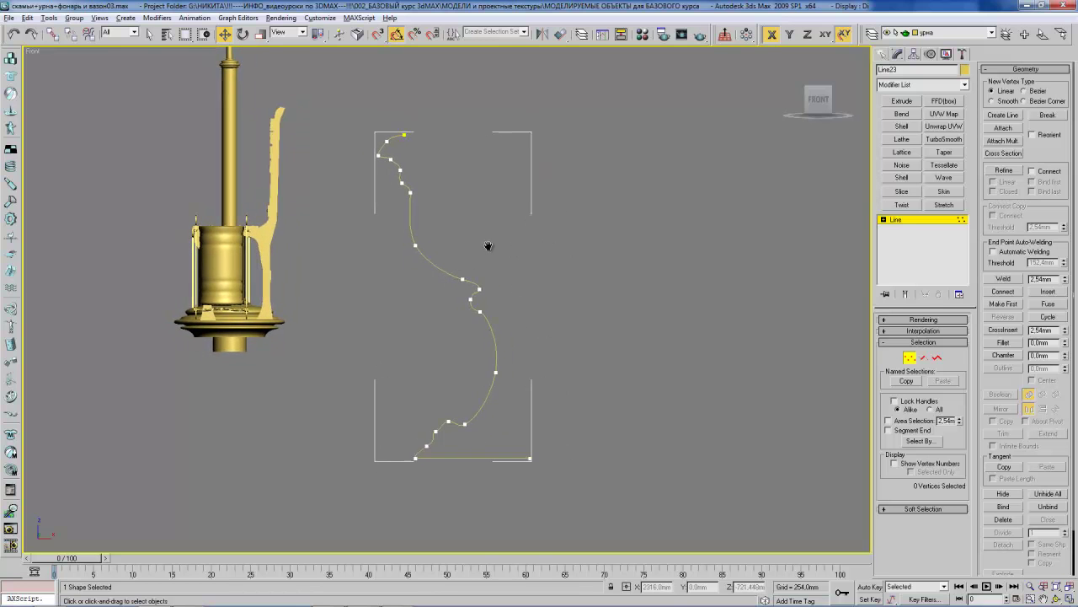
middle_click_drag(498, 270, 474, 246)
middle_click_drag(496, 342, 502, 351)
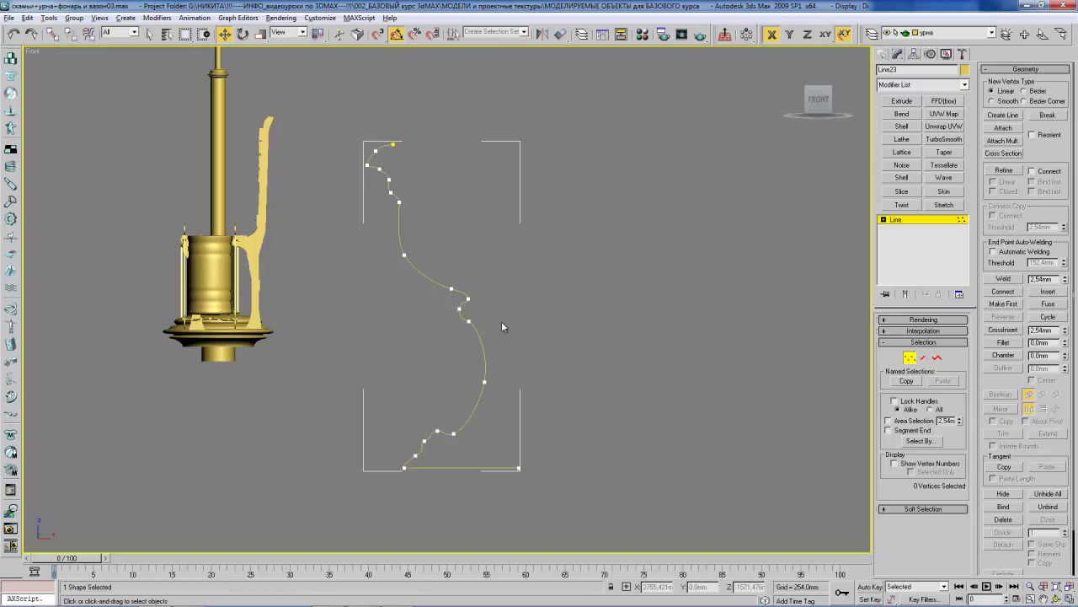
middle_click_drag(528, 317, 511, 331)
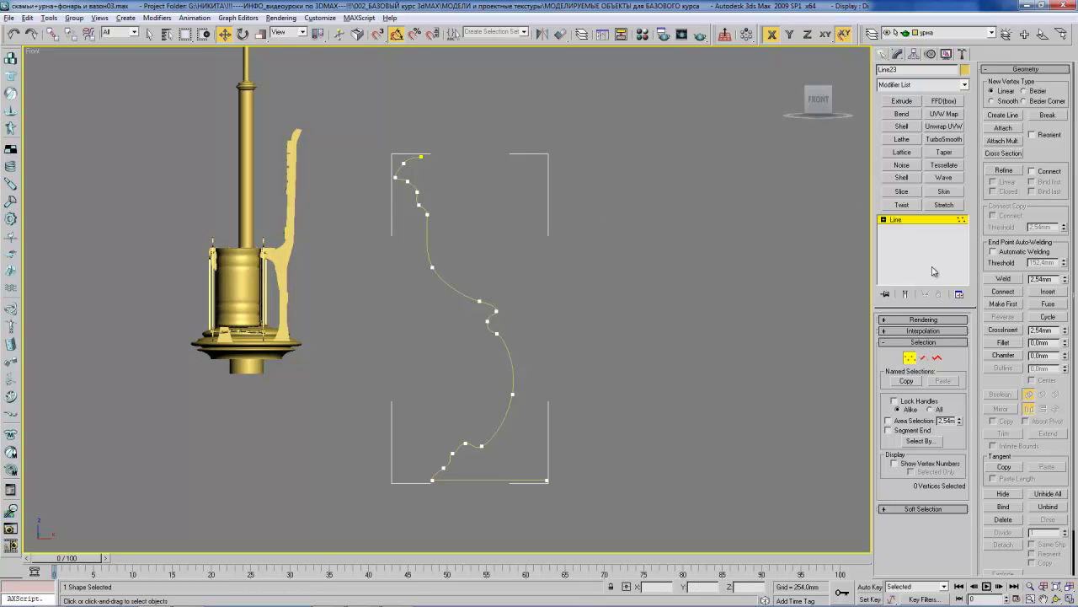
Offset the profile spline at Spline level with Outline into a parallel copy.
left_click(936, 358)
left_click(482, 297)
middle_click_drag(593, 315, 596, 290)
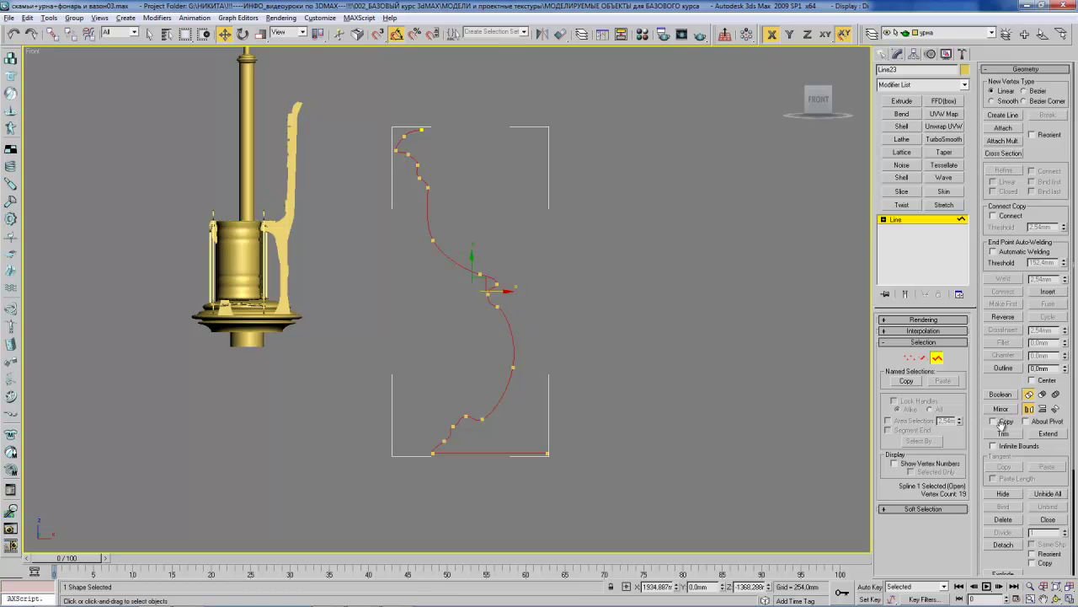
left_click(1004, 360)
scroll(553, 311, "up", 1)
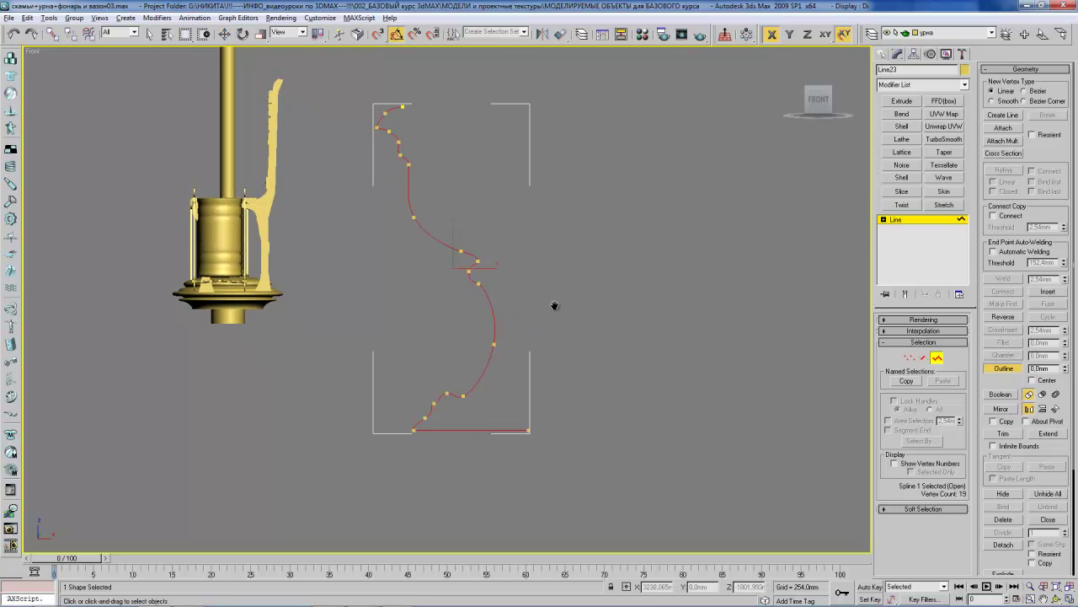
scroll(539, 303, "up", 2)
left_click_drag(503, 287, 512, 284)
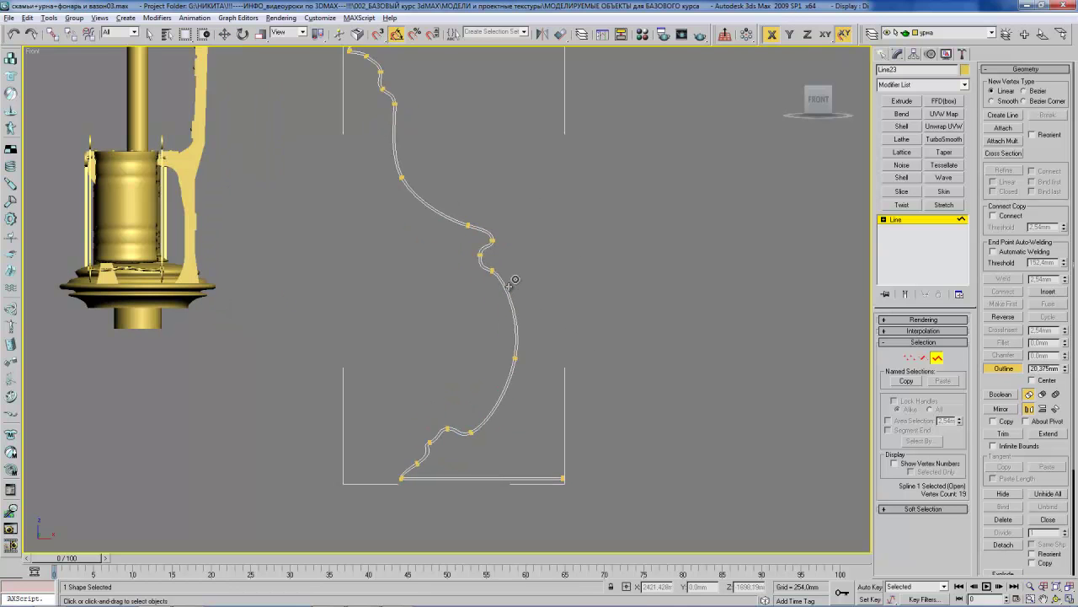
scroll(516, 290, "down", 1)
scroll(522, 320, "down", 1)
scroll(518, 311, "down", 1)
At Vertex level, select the vertices at the bottom of the inner curve.
key("1")
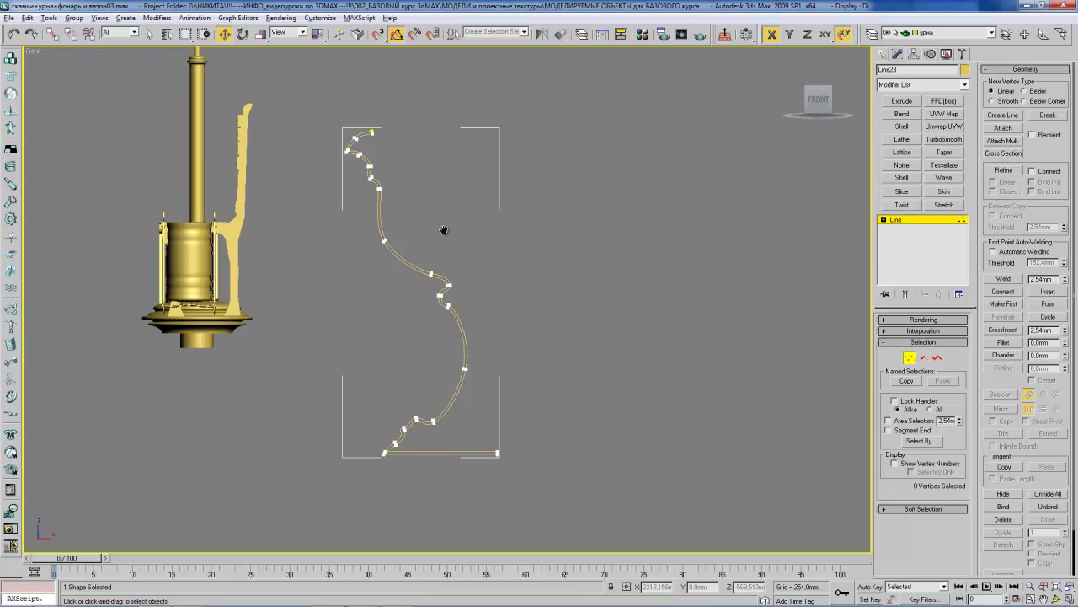
scroll(497, 278, "up", 1)
scroll(542, 294, "up", 1)
scroll(401, 402, "up", 1)
left_click(394, 402)
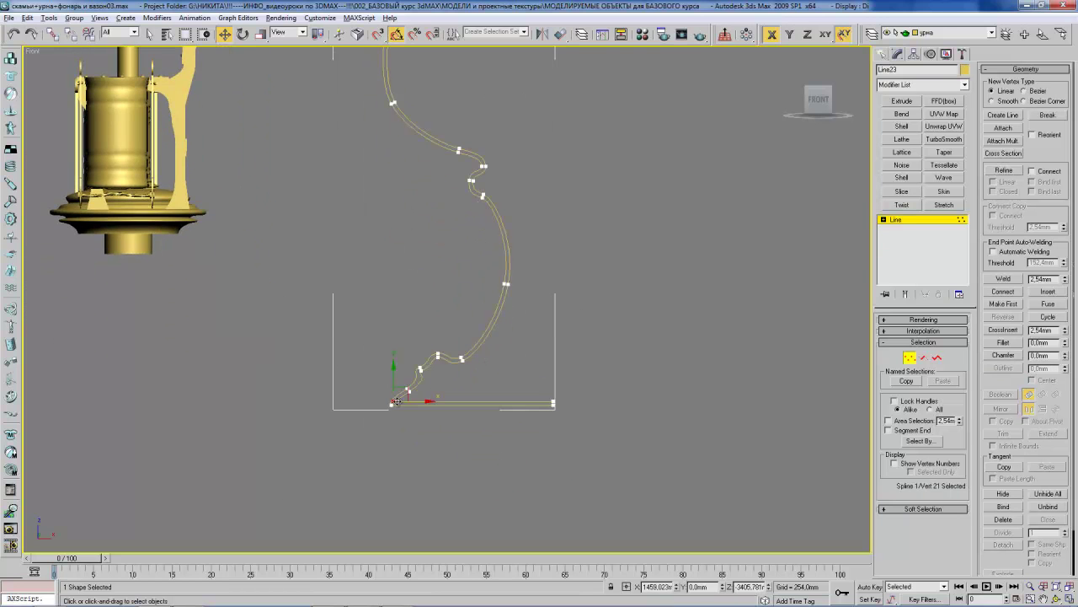
middle_click_drag(571, 287, 543, 367)
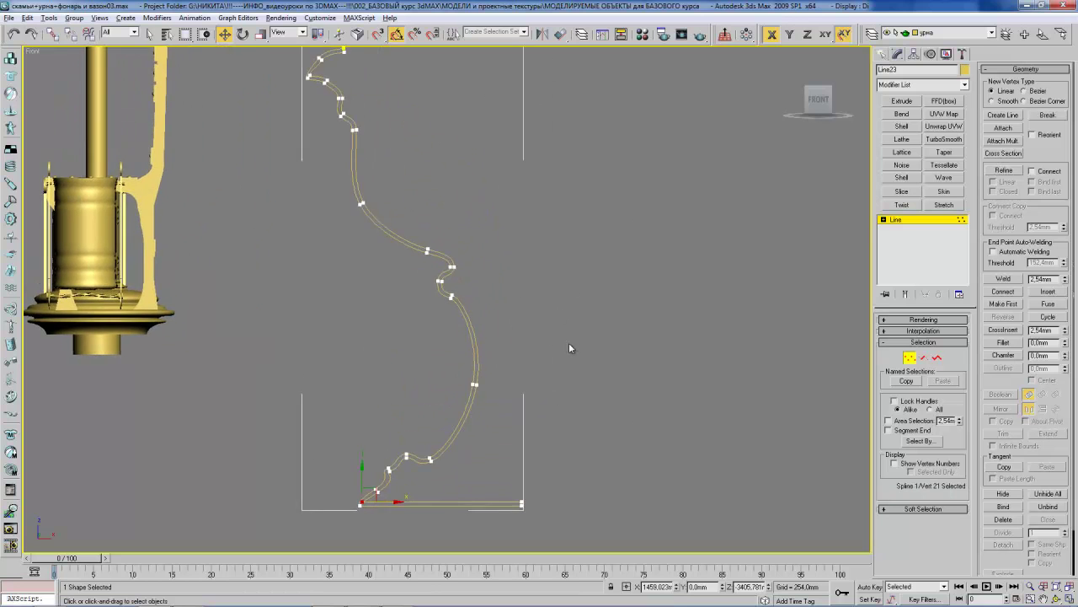
scroll(472, 253, "down", 2)
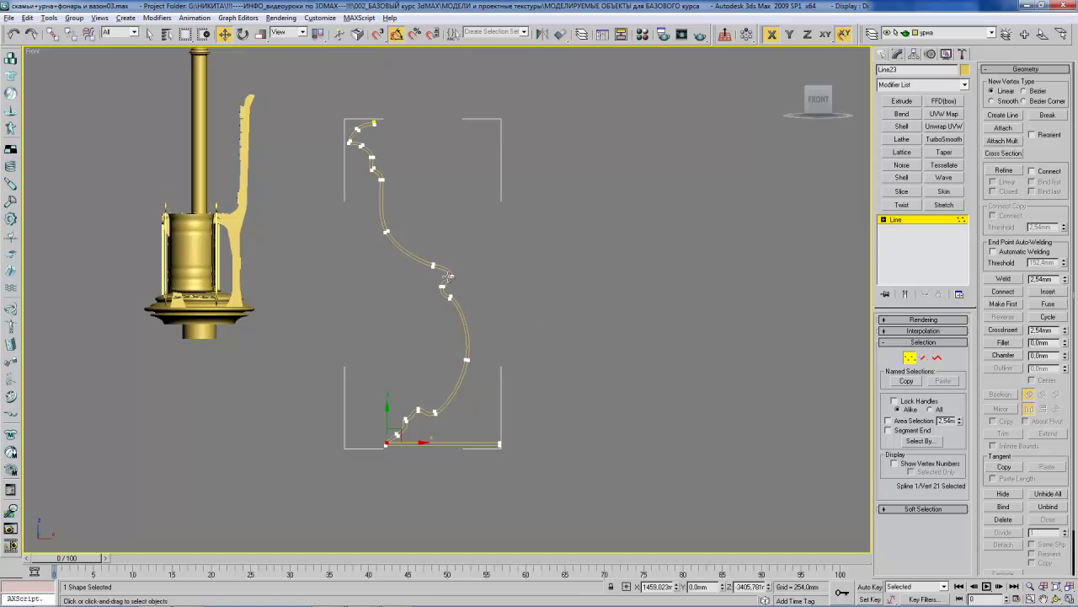
scroll(471, 291, "up", 1)
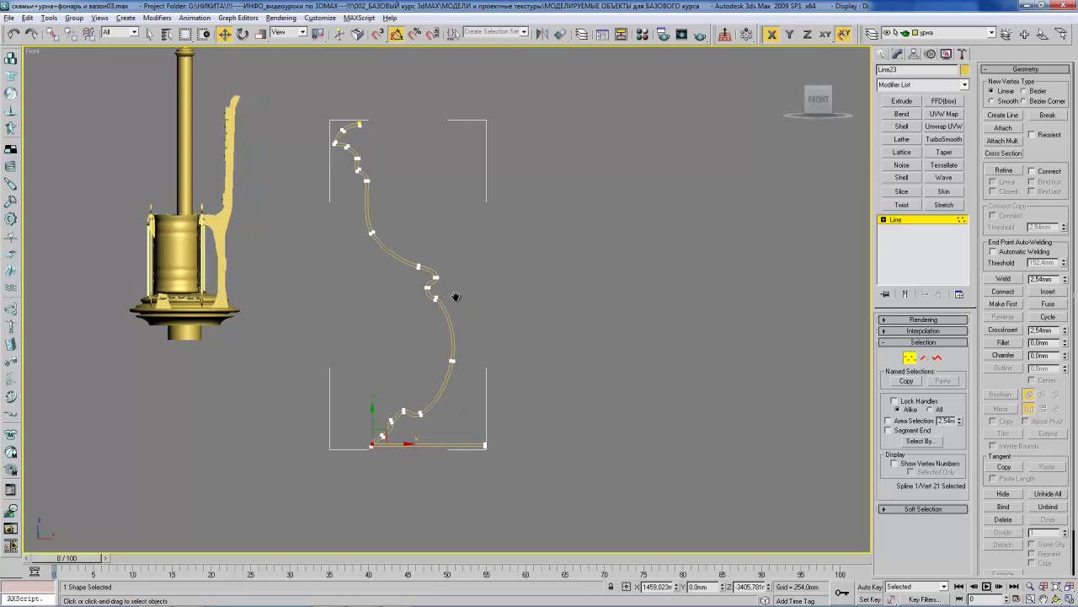
scroll(462, 296, "up", 2)
mouse_move(349, 499)
left_mouse_down()
mouse_move(383, 468)
mouse_move(381, 452)
left_mouse_up()
Delete the lower inner-curve vertices and the leftover bottom end vertex.
left_click(456, 387, "ctrl")
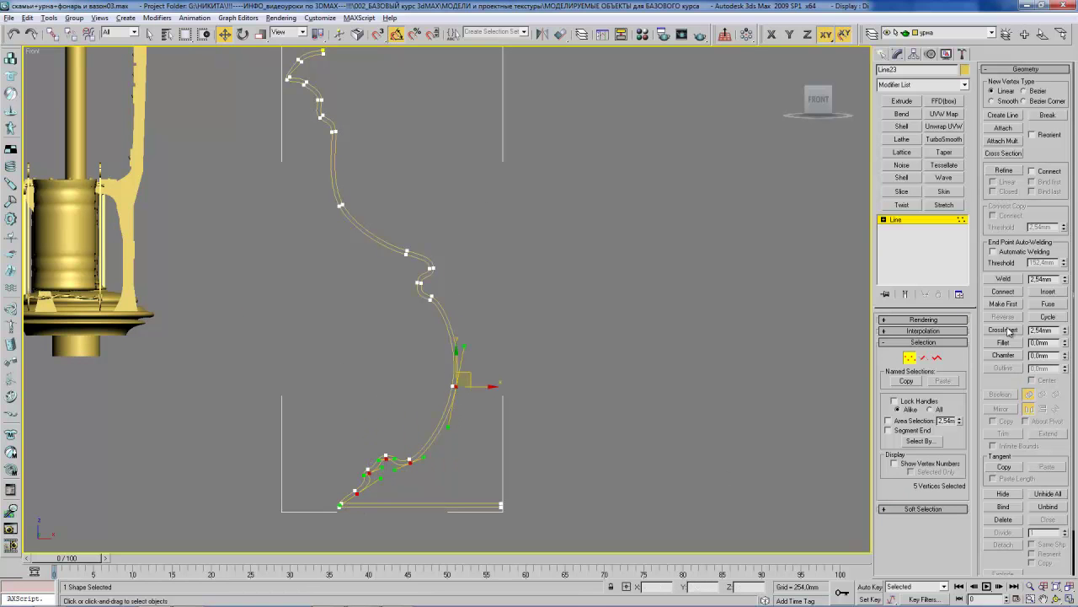
scroll(1010, 229, "down", 2)
left_click(1004, 470)
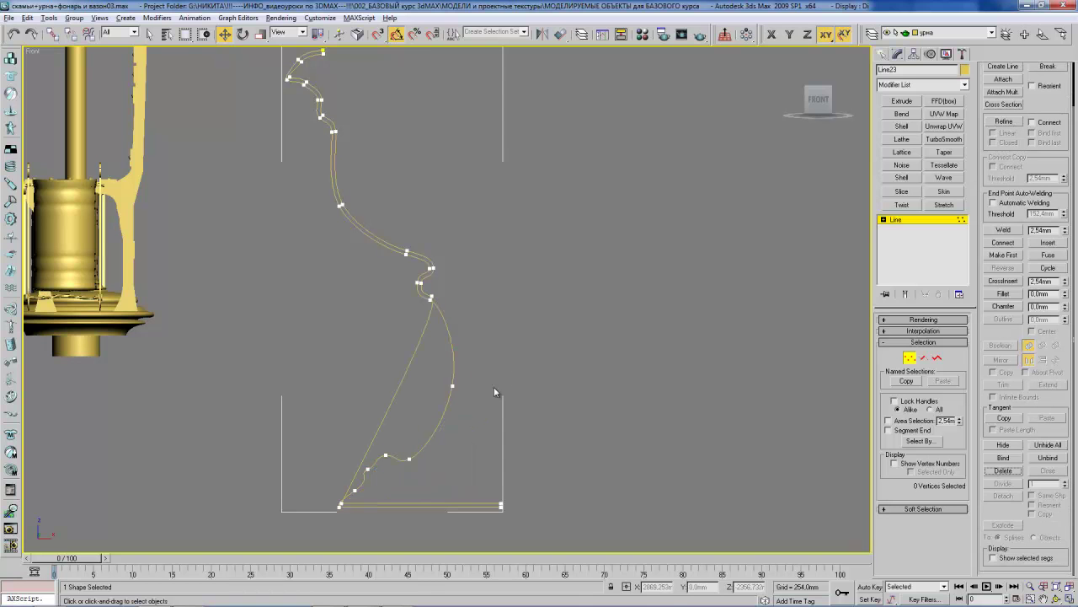
left_click(340, 504)
mouse_move(383, 503)
left_mouse_down()
mouse_move(524, 493)
mouse_move(498, 507)
left_mouse_up()
key("F6")
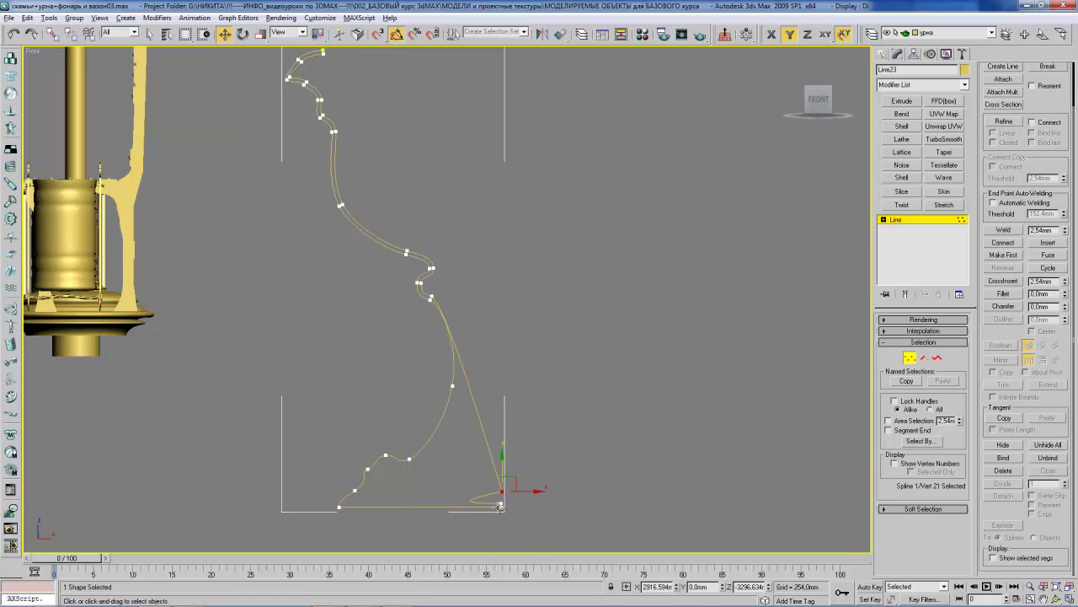
left_click(1002, 470)
Move the open end vertex at the waist right onto the vase axis, forming a straight vertical edge.
middle_click_drag(739, 468, 514, 334)
left_click(420, 297)
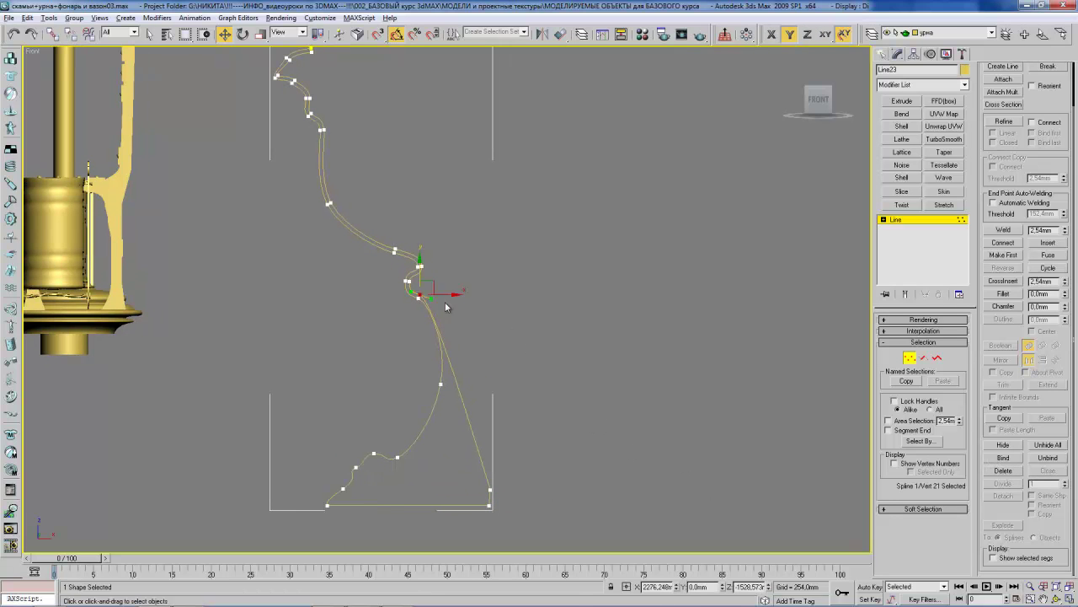
left_click(407, 281, "ctrl")
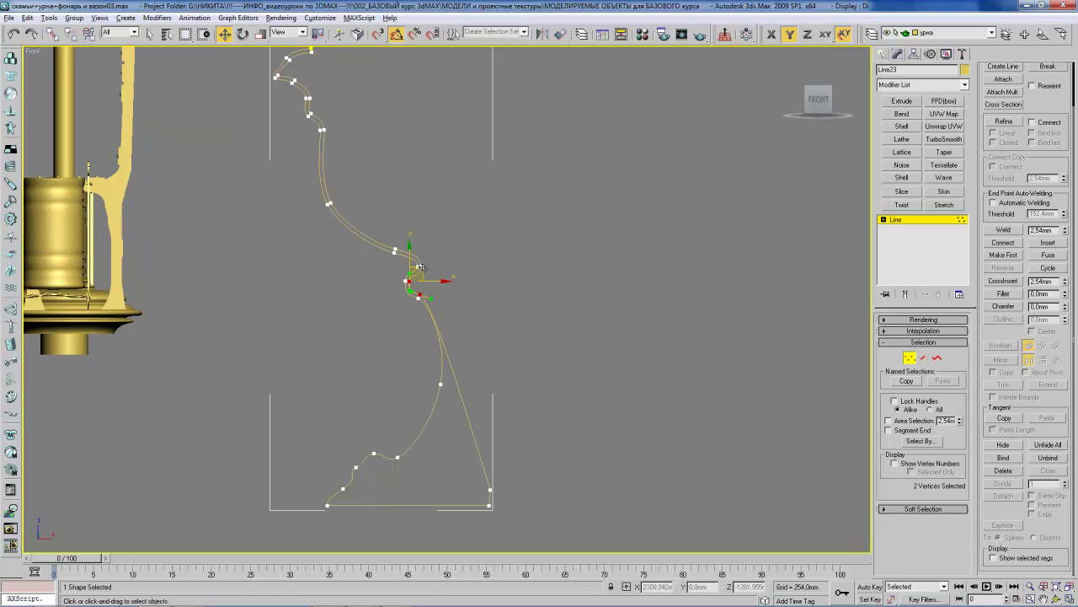
left_click(646, 340)
middle_click_drag(646, 340, 412, 267)
left_click(409, 268)
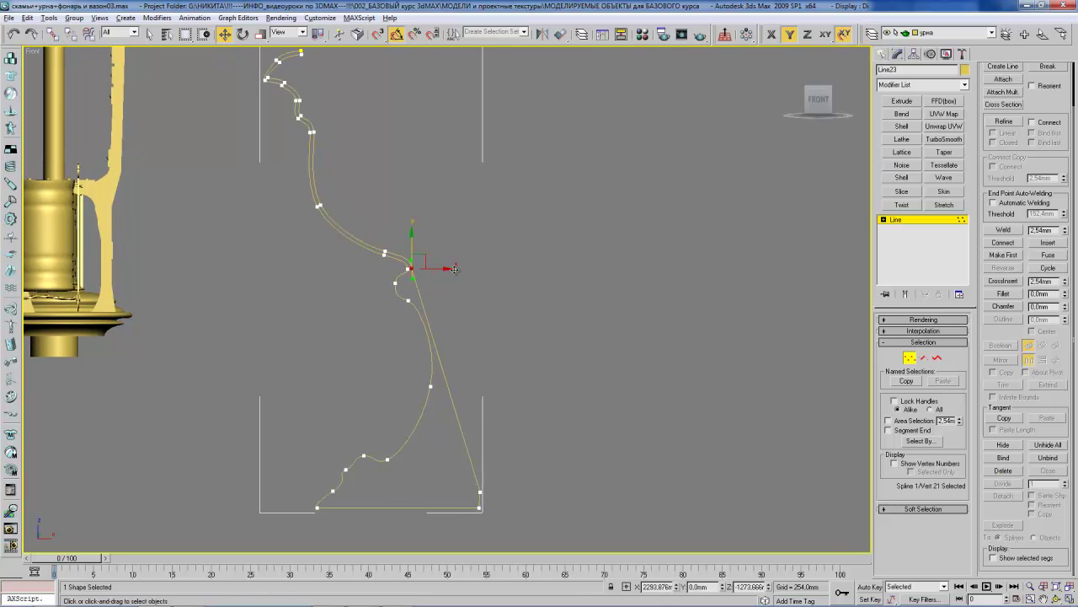
left_click_drag(443, 268, 511, 280)
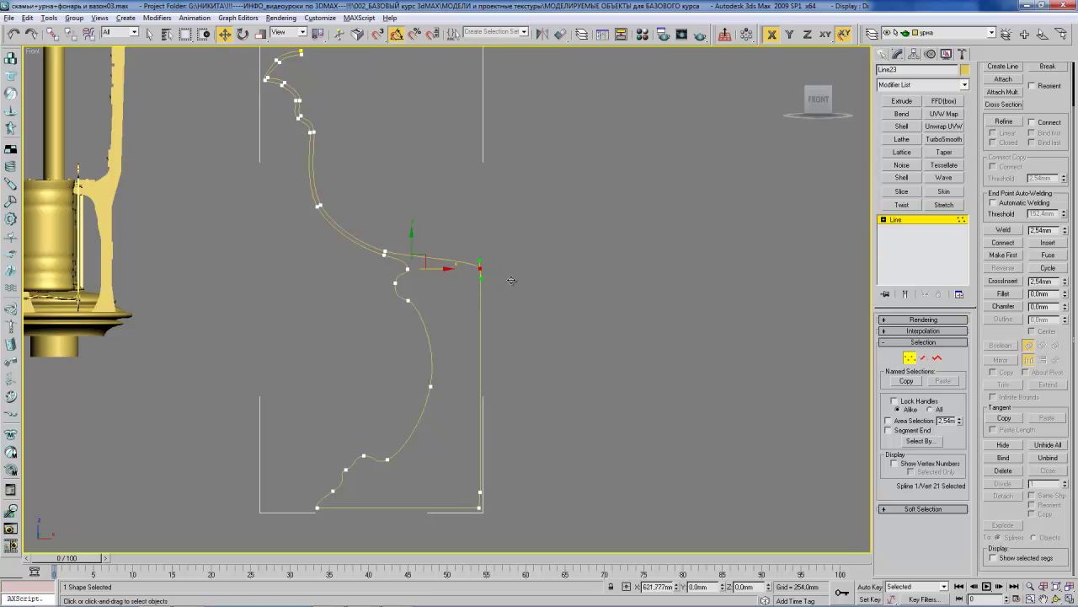
scroll(509, 286, "down", 2)
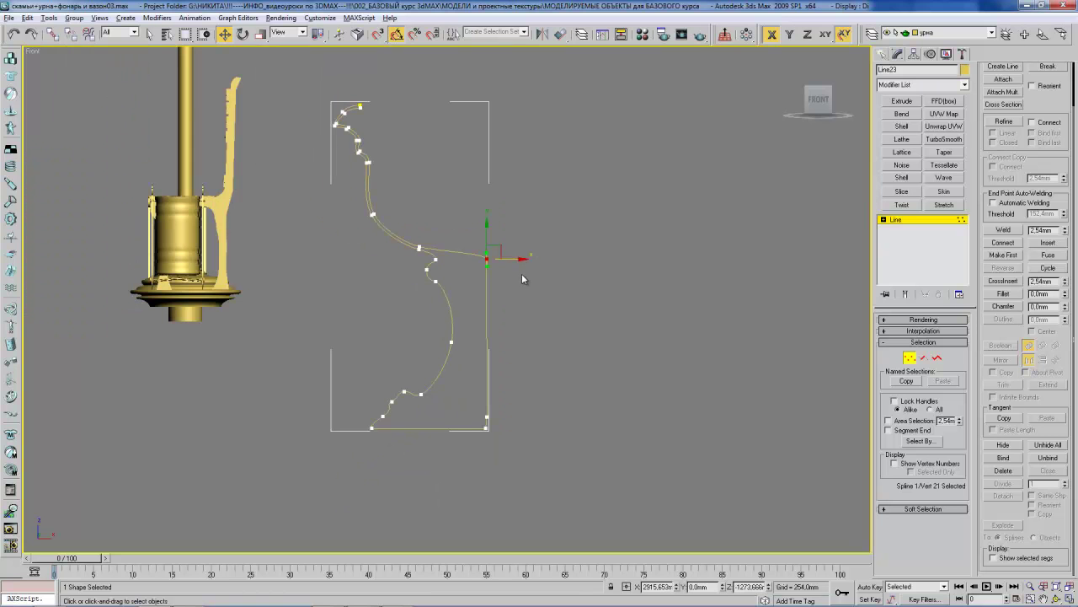
mouse_move(479, 246)
left_mouse_down()
mouse_move(502, 443)
mouse_move(486, 428)
left_mouse_up()
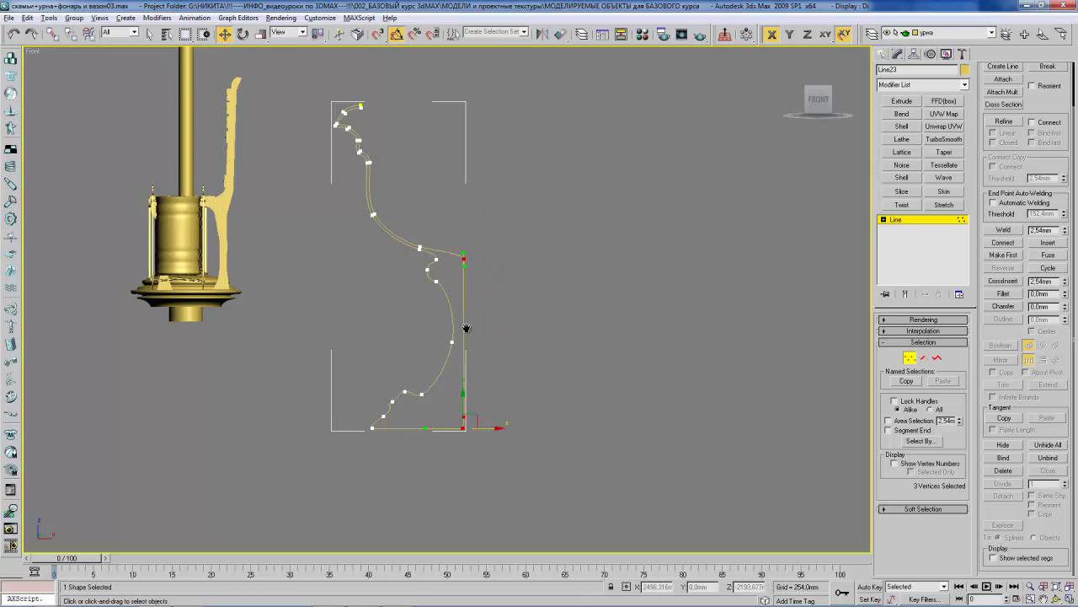
middle_click_drag(458, 210, 492, 205)
scroll(460, 261, "up", 1)
Reshape the inner curve by moving two neighbouring vertices right and up.
scroll(450, 306, "up", 2)
scroll(443, 281, "up", 2)
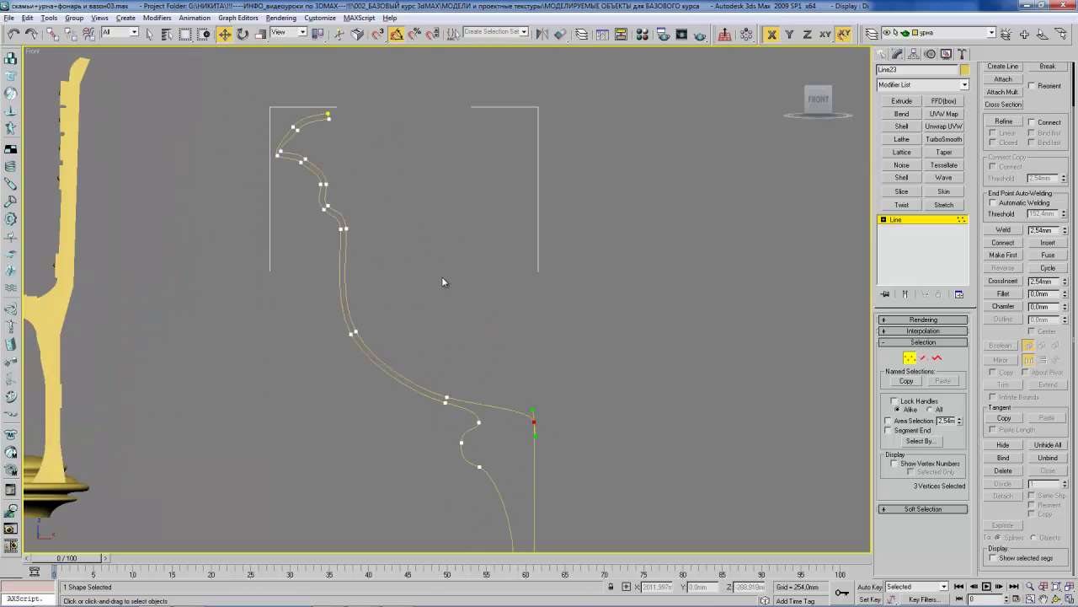
left_click(357, 333)
left_click_drag(381, 333, 455, 348)
left_click(446, 388)
middle_click_drag(404, 237, 426, 303)
Select the upper-curve vertices and shift them to the right.
left_click(318, 195)
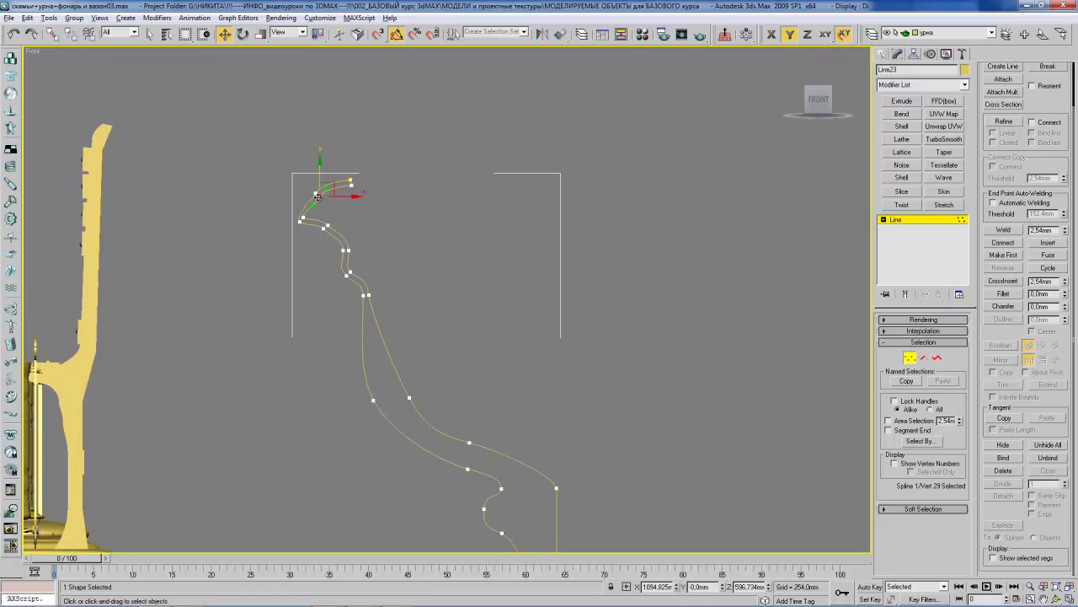
left_click(300, 219, "ctrl")
left_click(326, 227, "ctrl")
left_click(346, 250, "ctrl")
left_click(348, 272, "ctrl")
left_click(365, 295, "ctrl")
left_click_drag(385, 296, 418, 308)
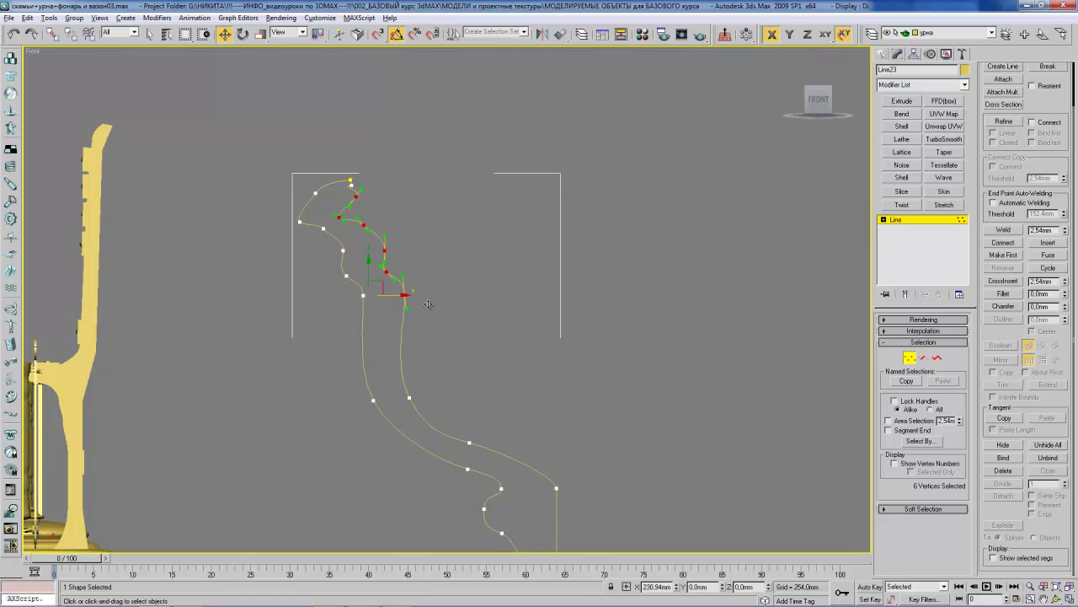
key("ctrl+z")
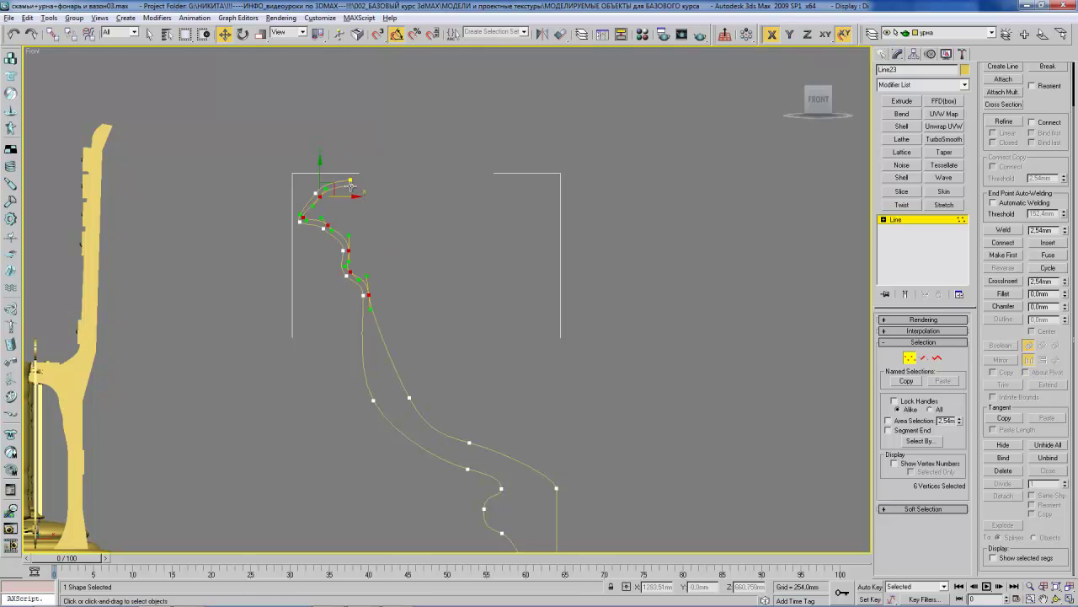
left_click_drag(354, 196, 391, 184)
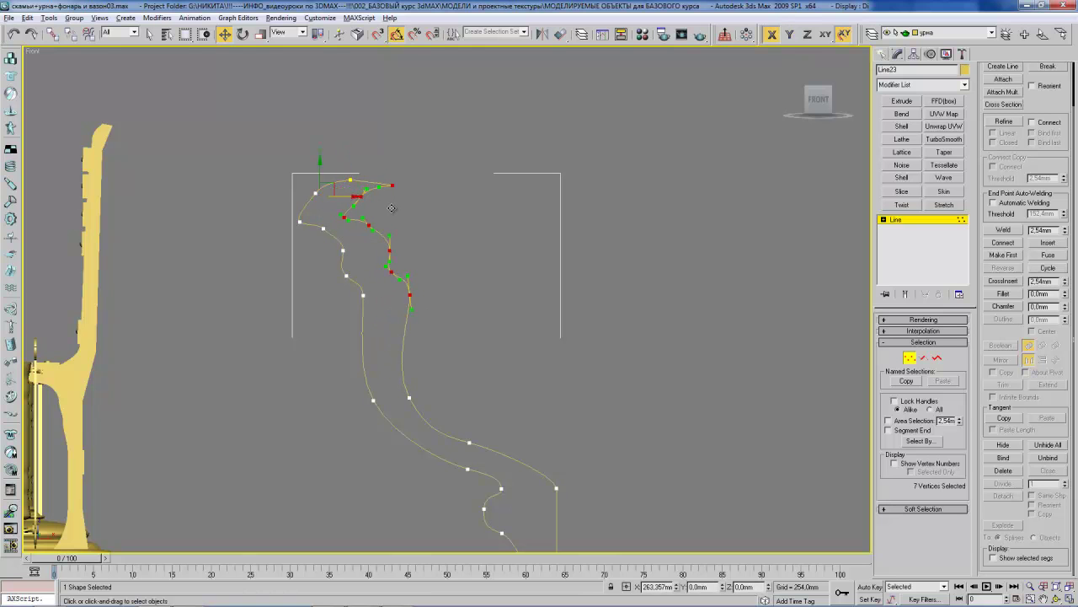
Reposition the top end vertex of the inner curve.
left_click(392, 181)
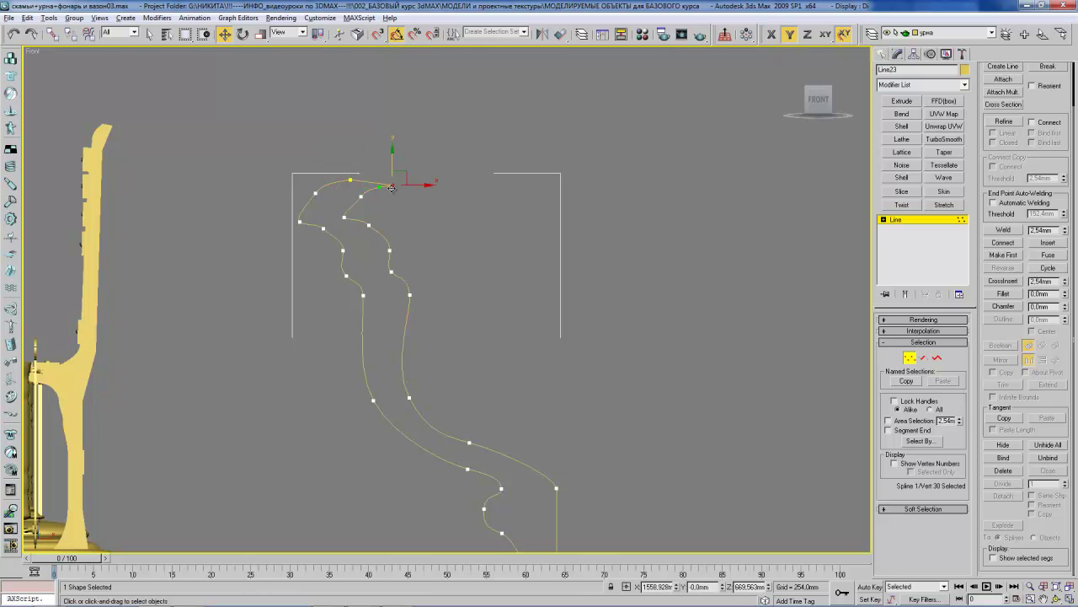
left_click(380, 186)
left_click(343, 179)
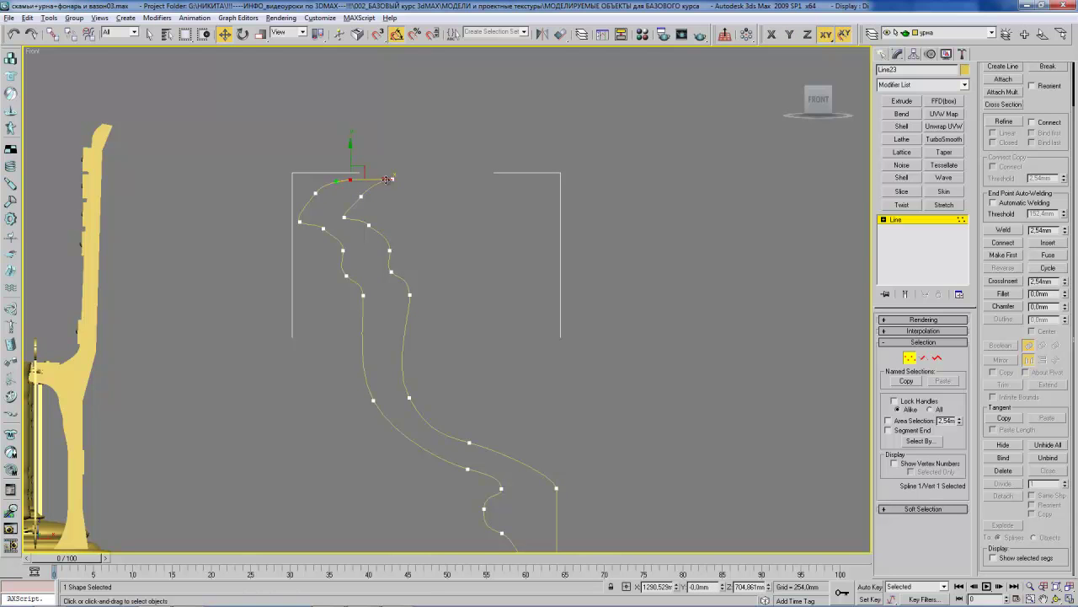
left_click(390, 179)
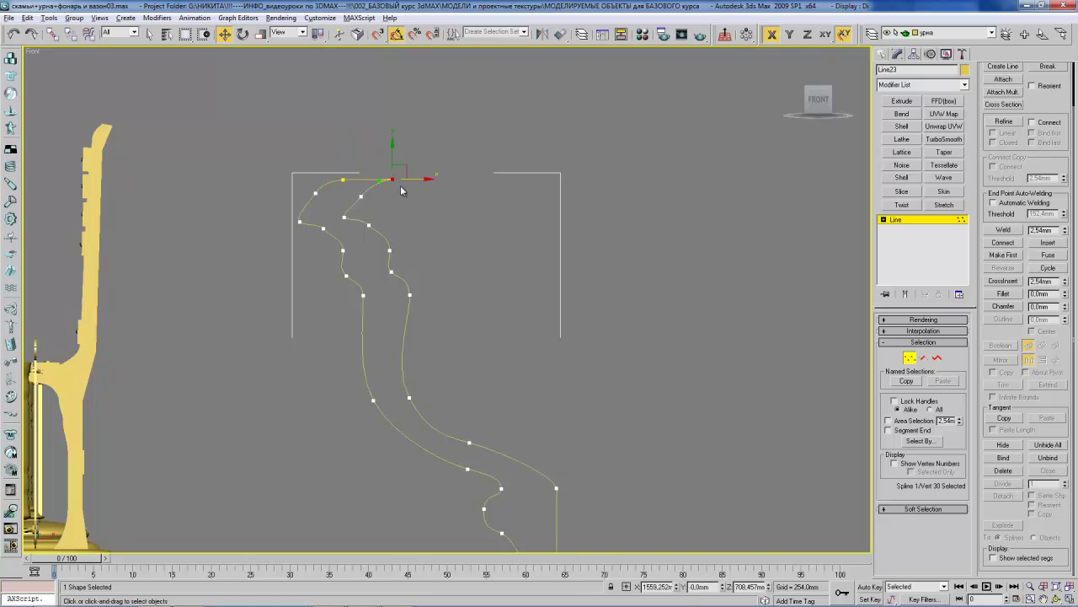
left_click_drag(375, 181, 398, 221)
key("e")
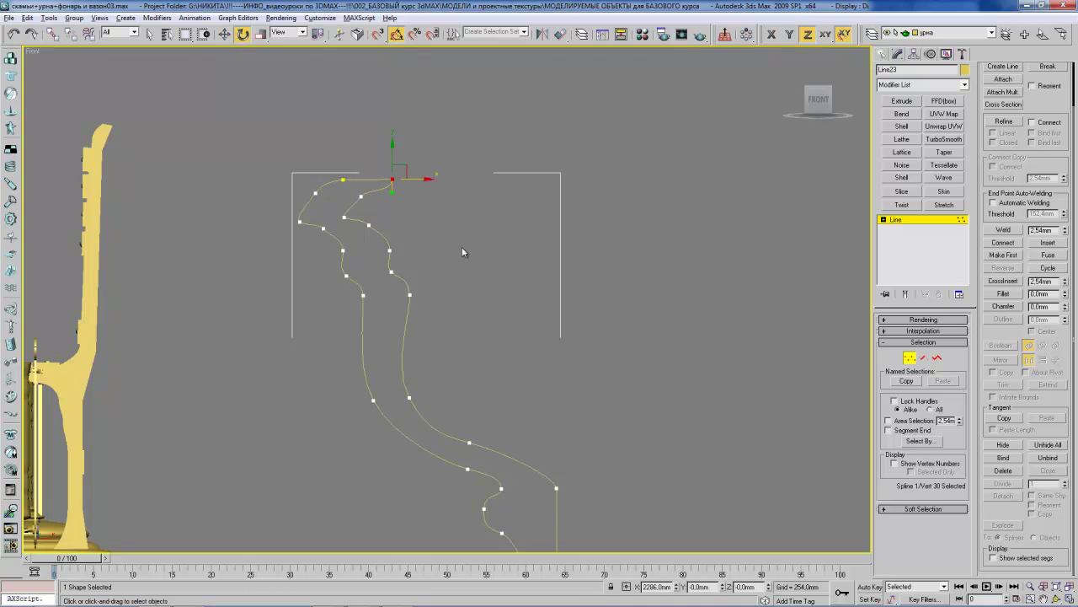
Shift a vertex near the top to reshape the rim curve.
middle_click_drag(525, 234, 500, 176)
scroll(525, 218, "down", 2)
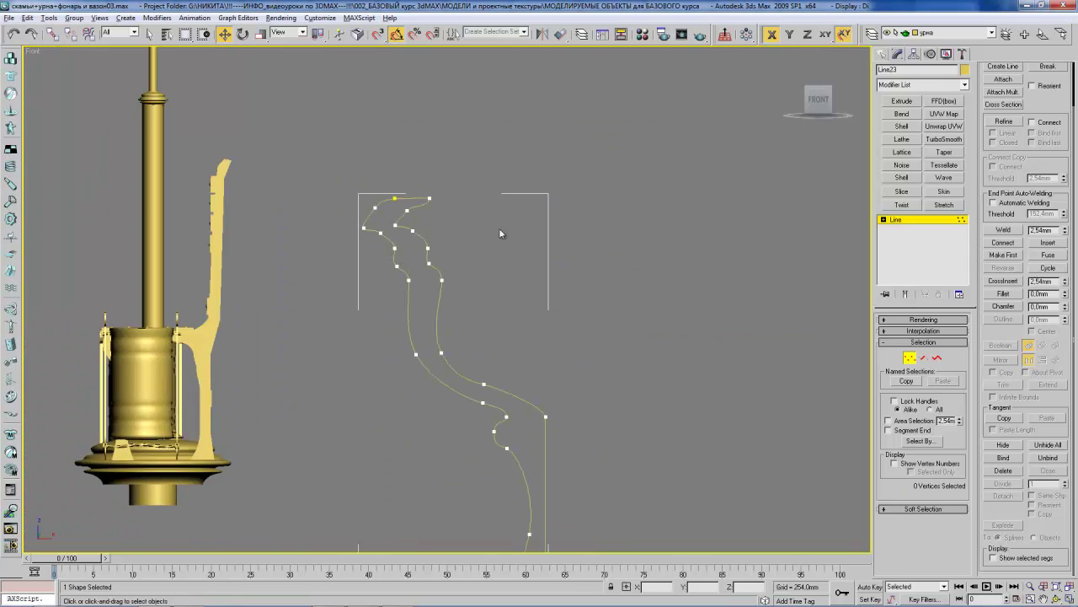
scroll(505, 236, "up", 1)
scroll(413, 223, "up", 2)
left_click(372, 250)
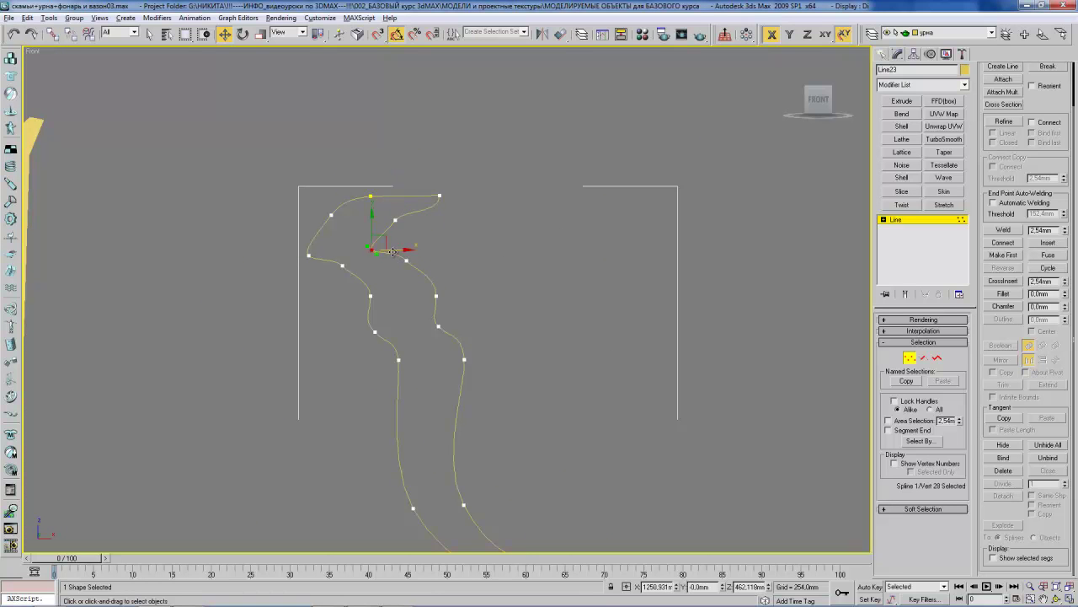
left_click_drag(392, 251, 407, 245)
Move the lower profile vertices right to reshape the curve.
scroll(463, 274, "down", 2)
middle_click_drag(454, 273, 419, 209)
left_click(422, 315)
left_click_drag(421, 316, 523, 398)
left_click(456, 363)
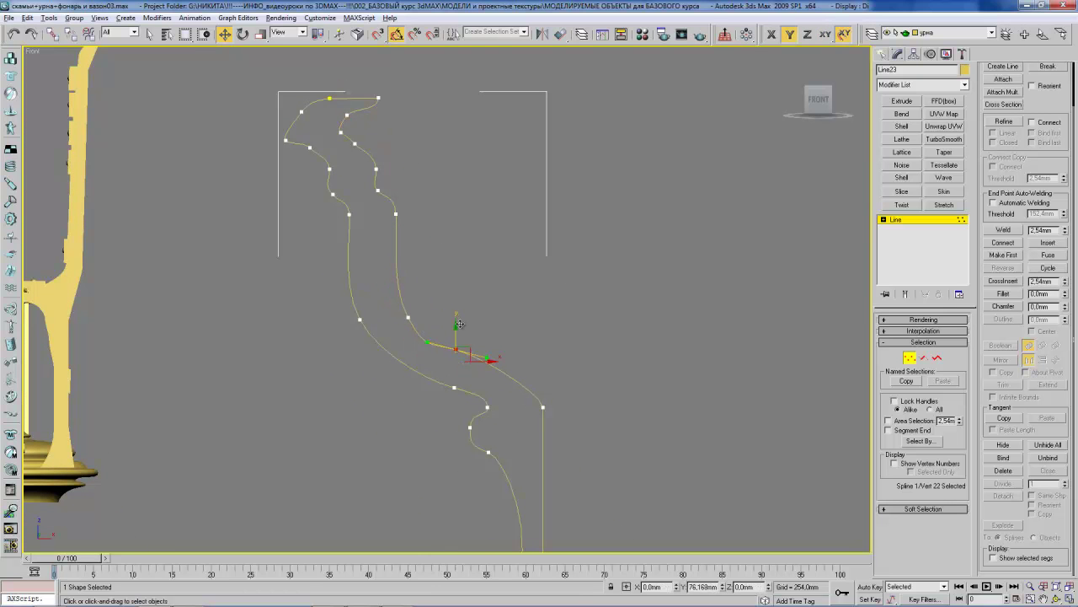
middle_click_drag(470, 334, 448, 267)
Raise and fine-tune the vertex where the curve meets the straight edge.
left_click(520, 340)
left_click_drag(520, 317, 519, 270)
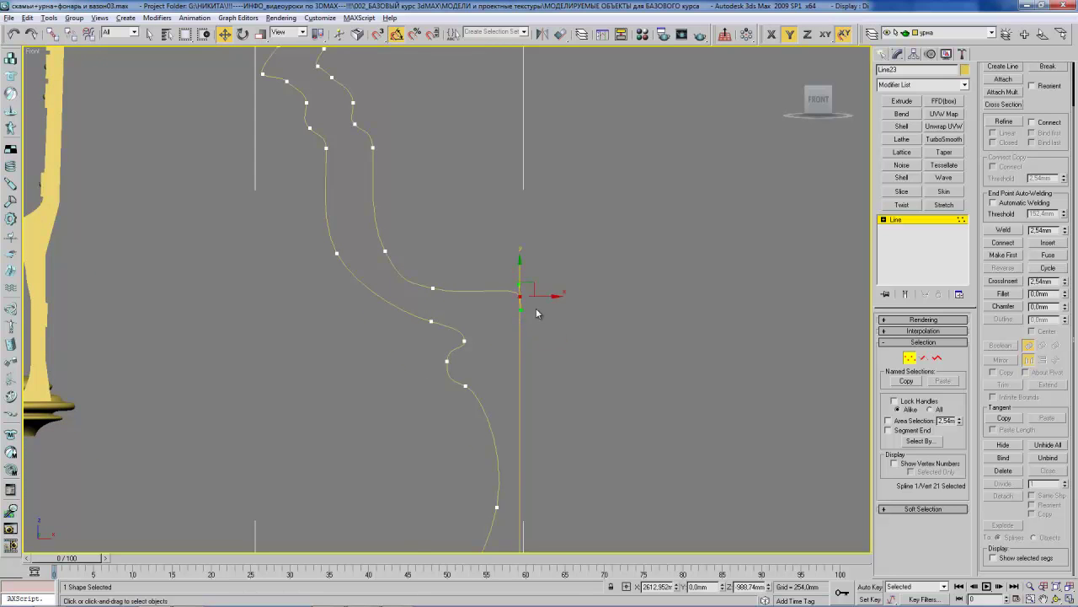
middle_click_drag(537, 308, 487, 278)
left_click_drag(479, 255, 473, 246)
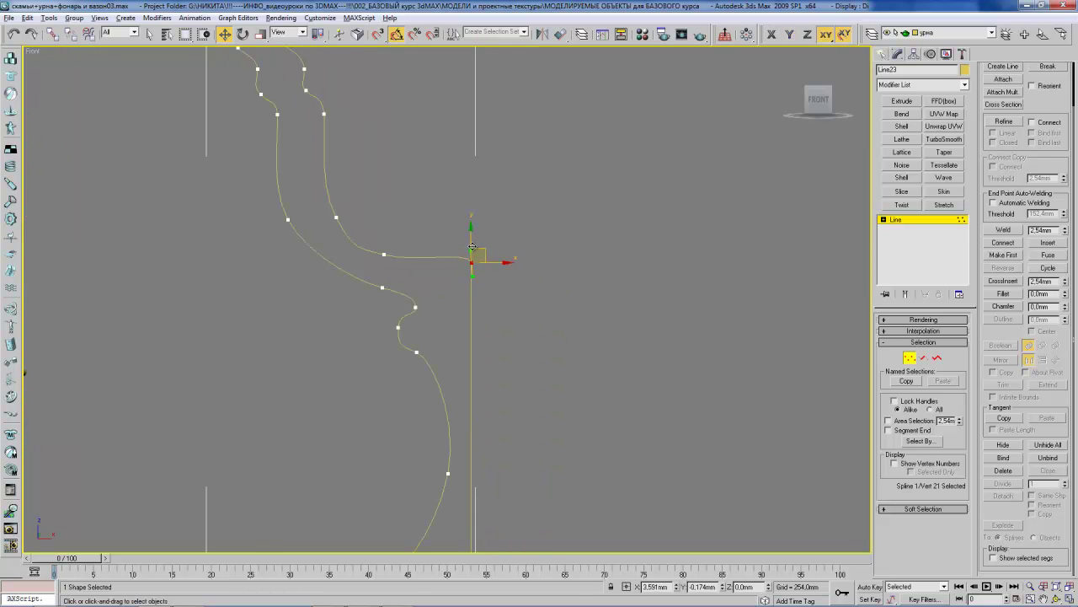
middle_click_drag(519, 349, 501, 245)
middle_click_drag(508, 298, 521, 271)
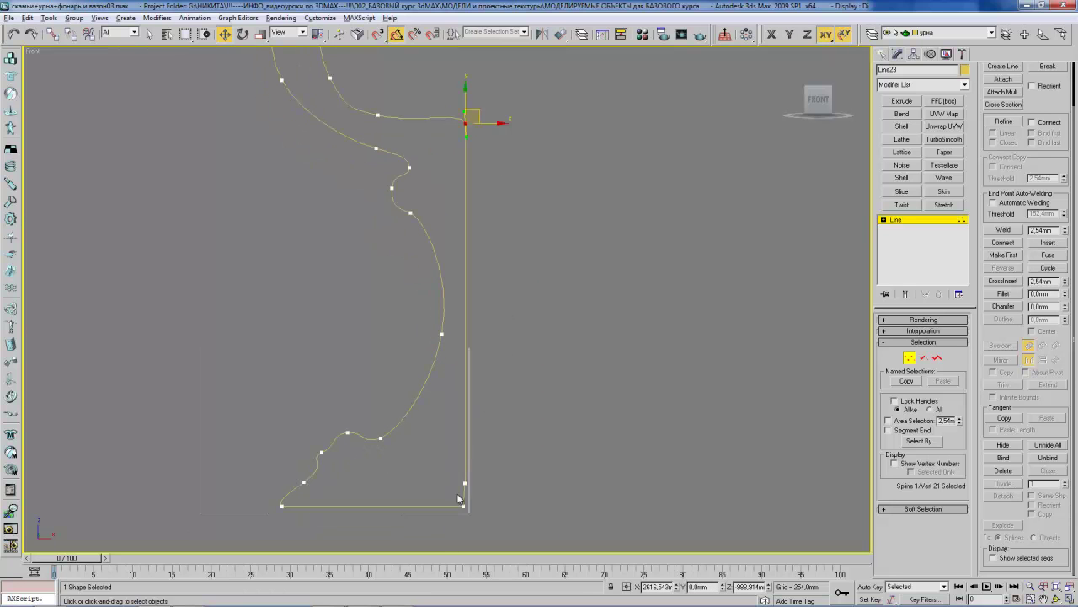
Delete the extra right-edge vertex so the edge runs straight to the bottom corner.
left_click(462, 506)
left_click(1004, 470)
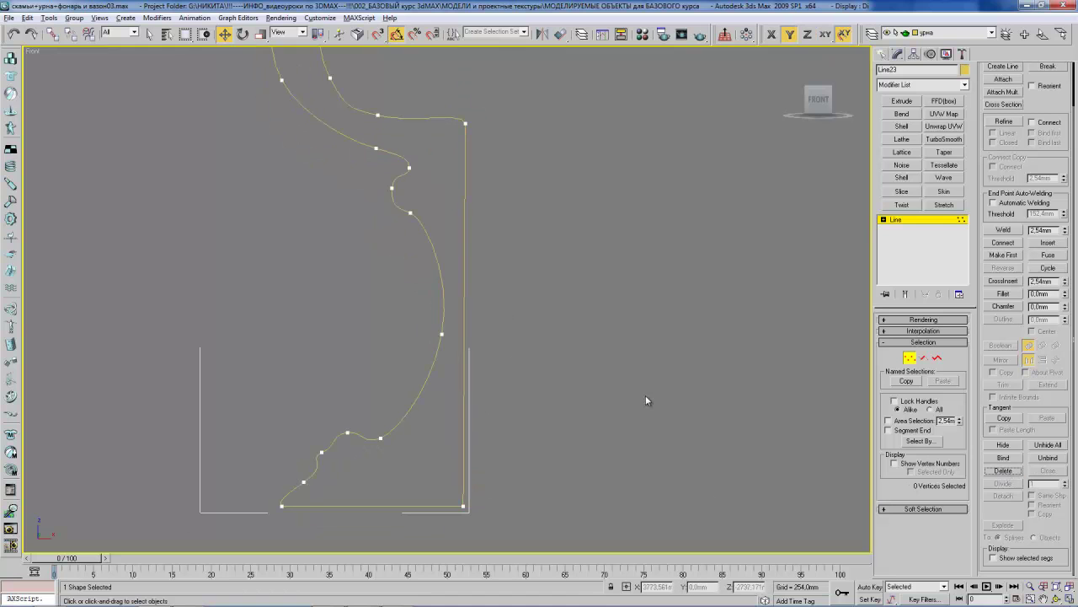
left_click(464, 123)
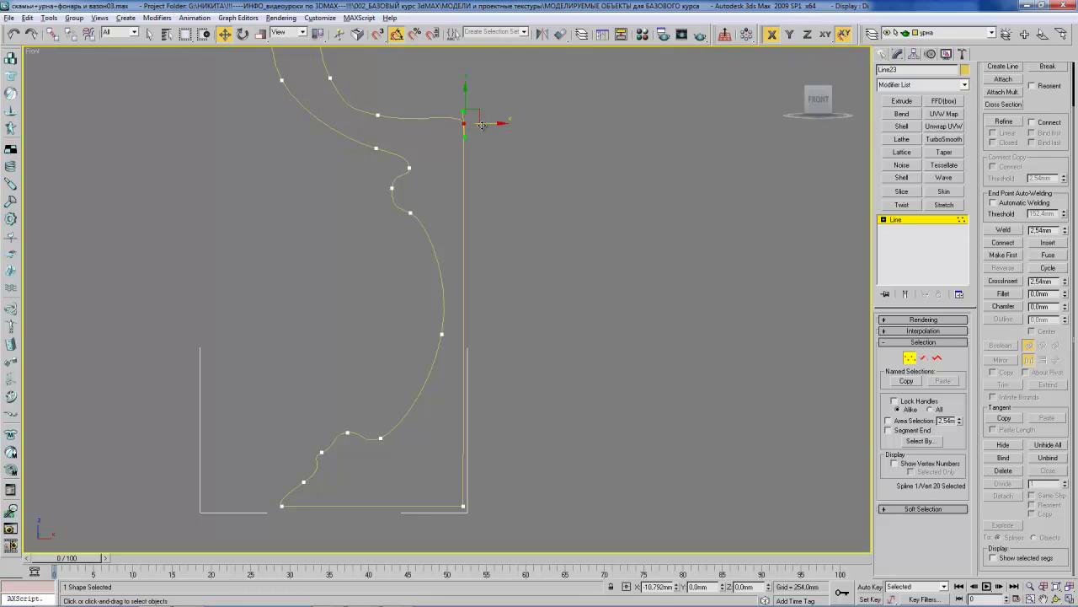
mouse_move(496, 203)
middle_mouse_down()
mouse_move(509, 285)
mouse_move(556, 263)
middle_mouse_up()
scroll(509, 284, "down", 3)
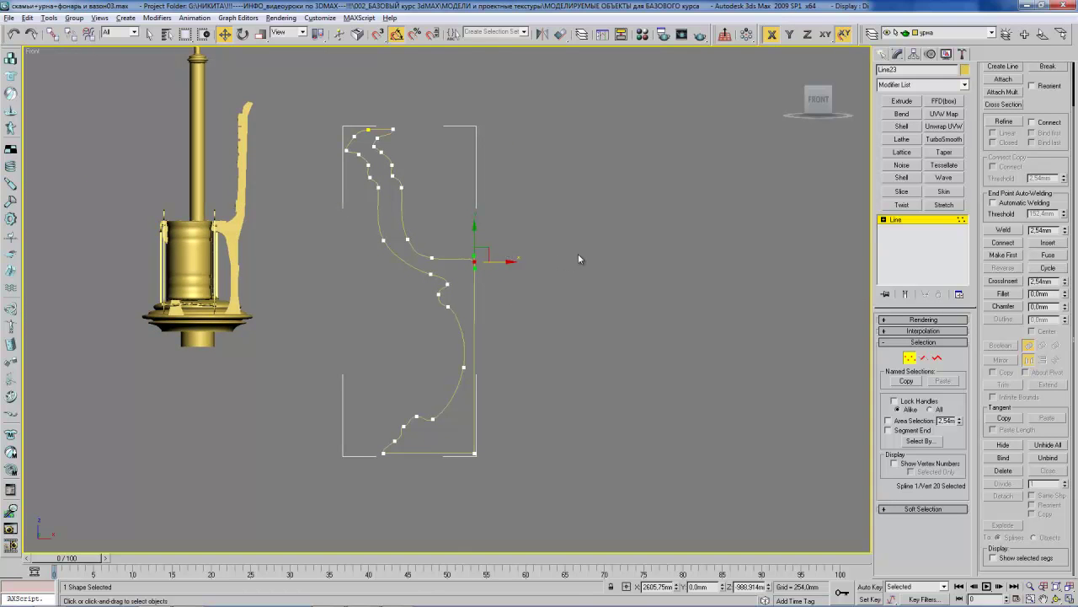
With Affect Pivot Only, move Line23's pivot onto its straight right edge near the bottom.
left_click(908, 221)
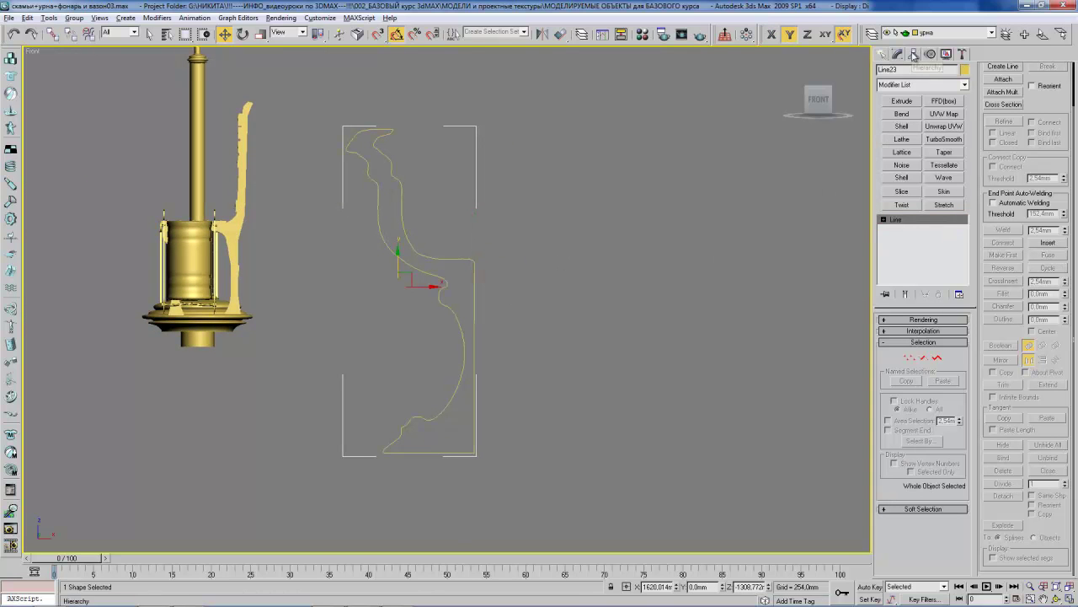
left_click(913, 54)
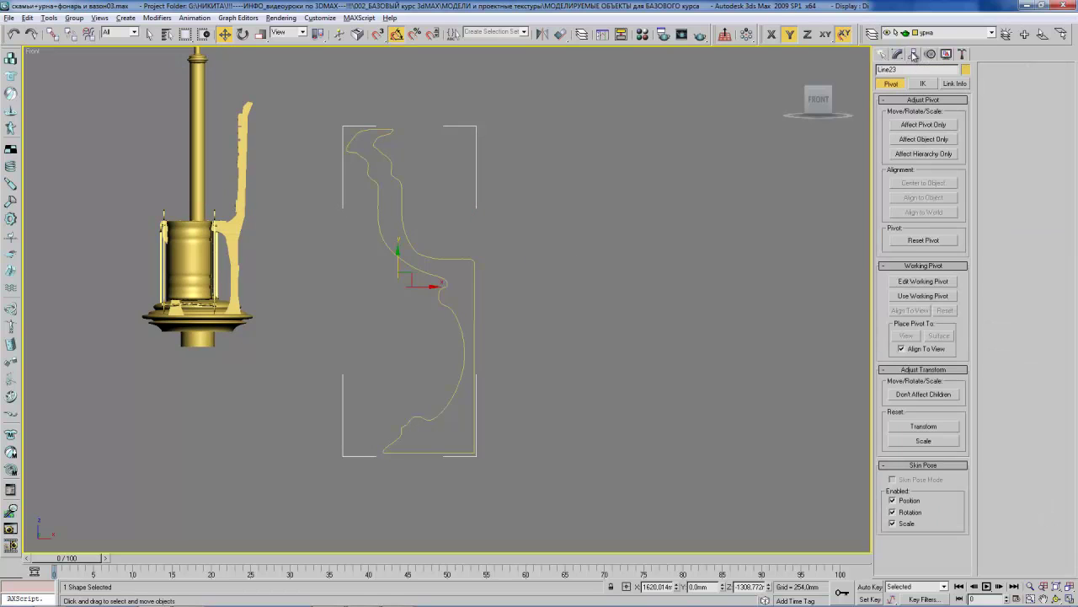
left_click(904, 126)
left_click_drag(444, 291, 506, 291)
left_click_drag(487, 289, 491, 384)
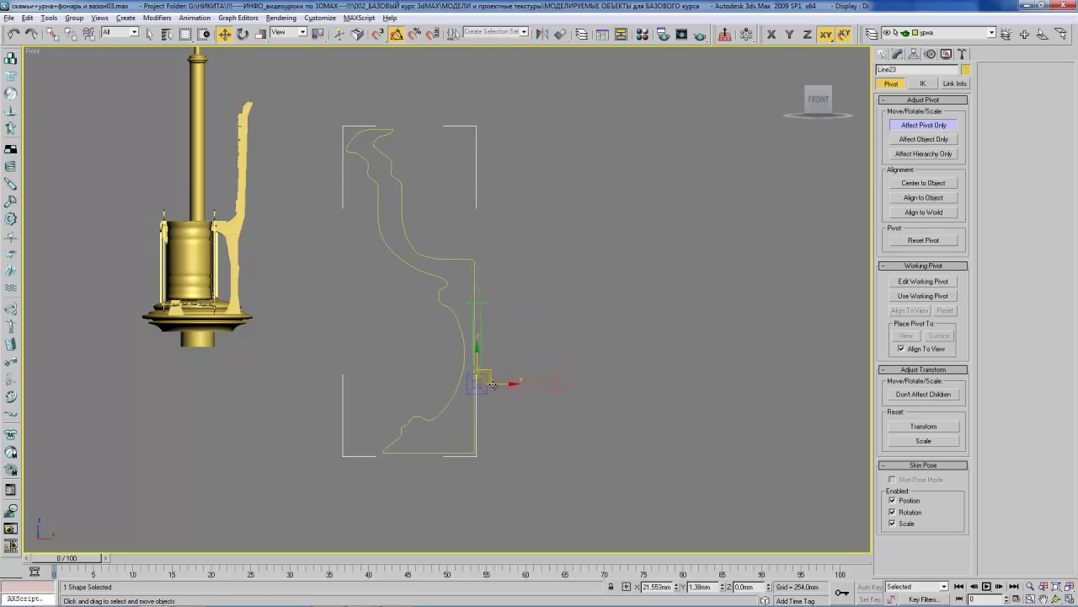
left_click(923, 124)
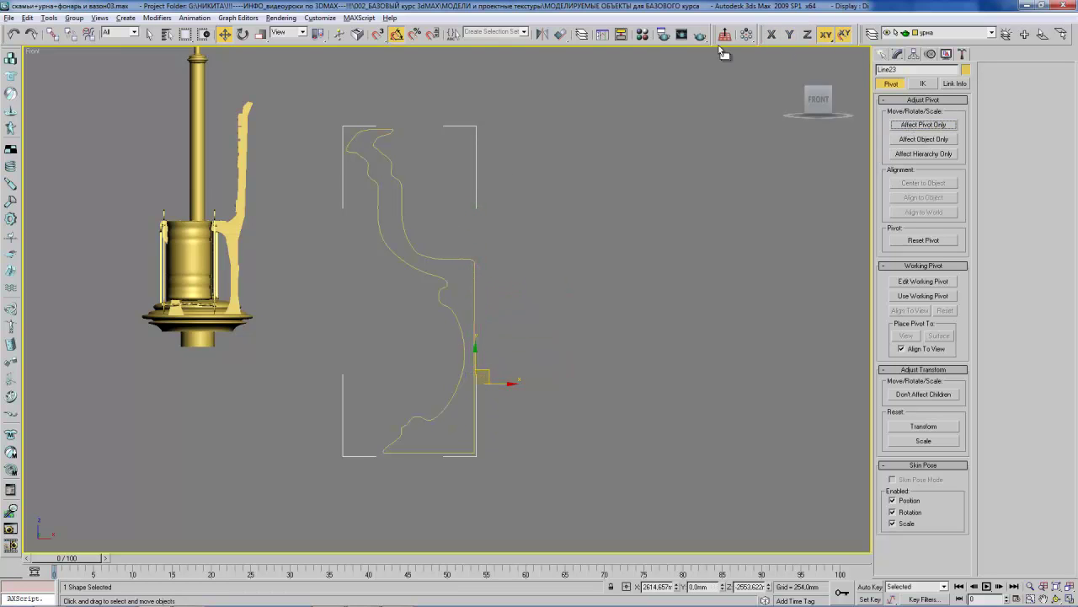
mouse_move(597, 219)
middle_mouse_down()
mouse_move(602, 236)
mouse_move(587, 235)
middle_mouse_up()
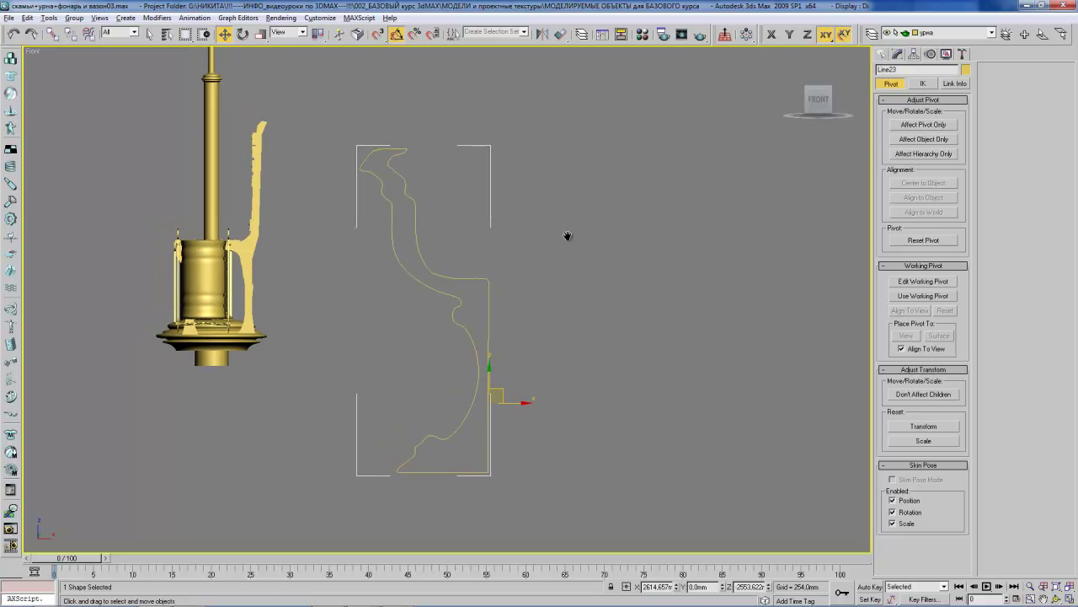
Apply a Lathe modifier to Line23 and raise the resulting vase.
left_click(898, 54)
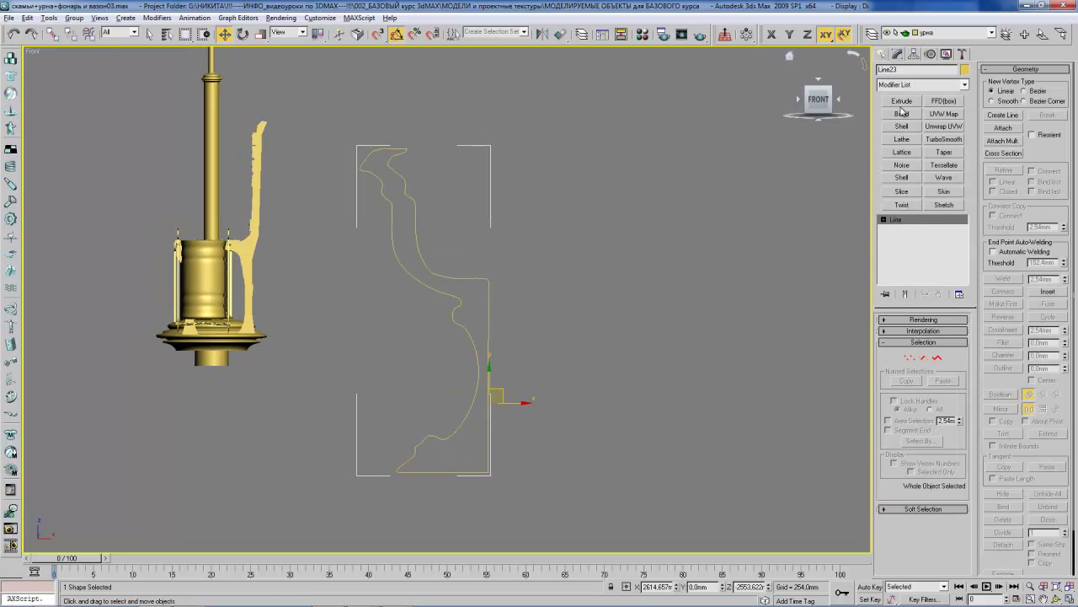
left_click(900, 139)
middle_click_drag(553, 201, 564, 216)
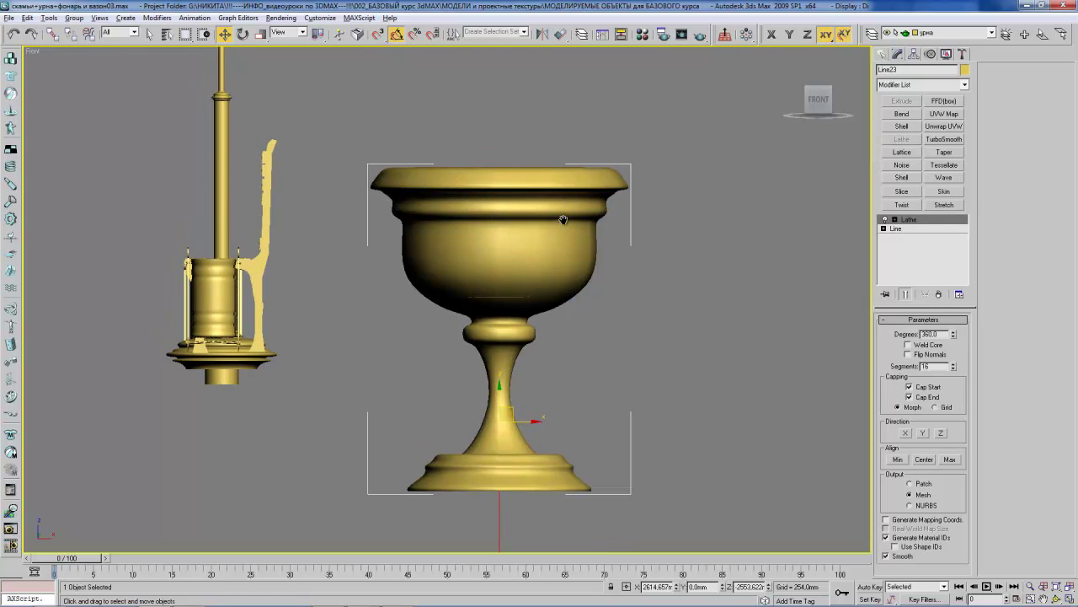
middle_click_drag(500, 240, 484, 278, "alt")
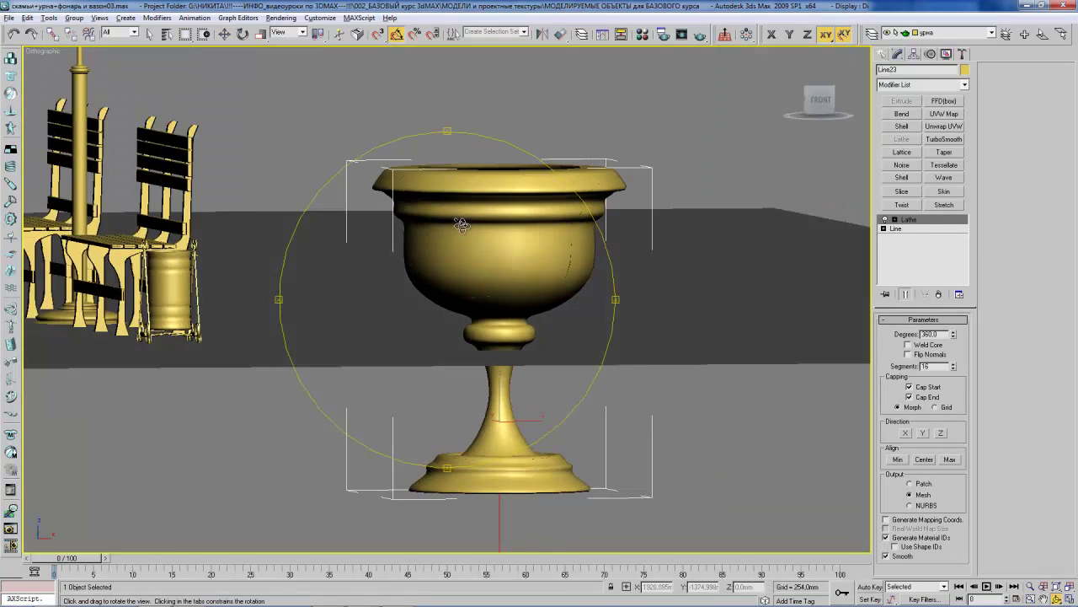
left_click_drag(463, 311, 464, 192)
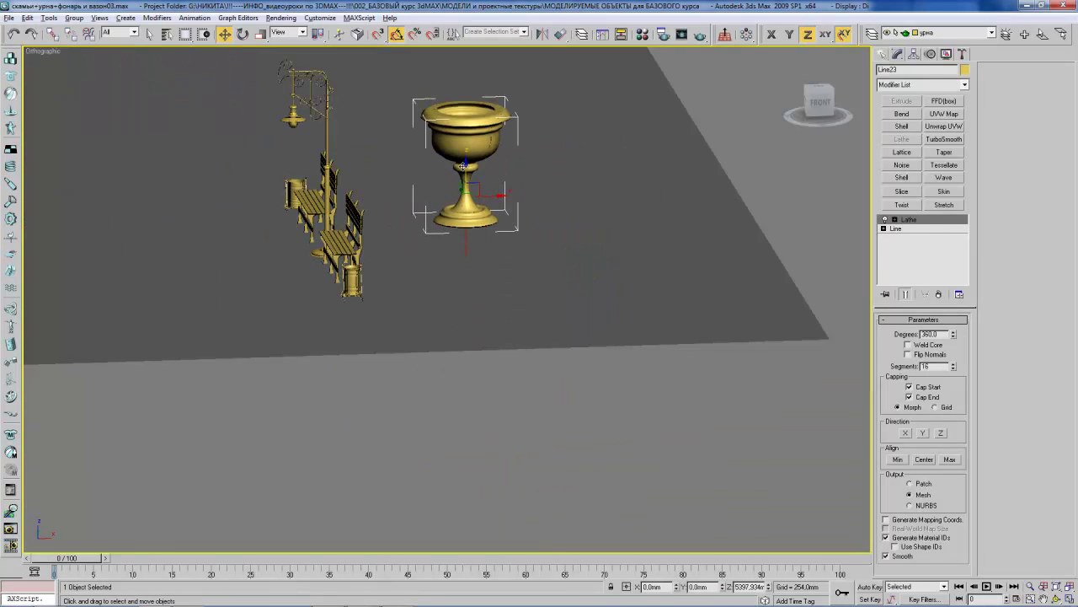
middle_click_drag(464, 192, 524, 230, "alt")
Scale the vase down and move it next to the bin.
key("r")
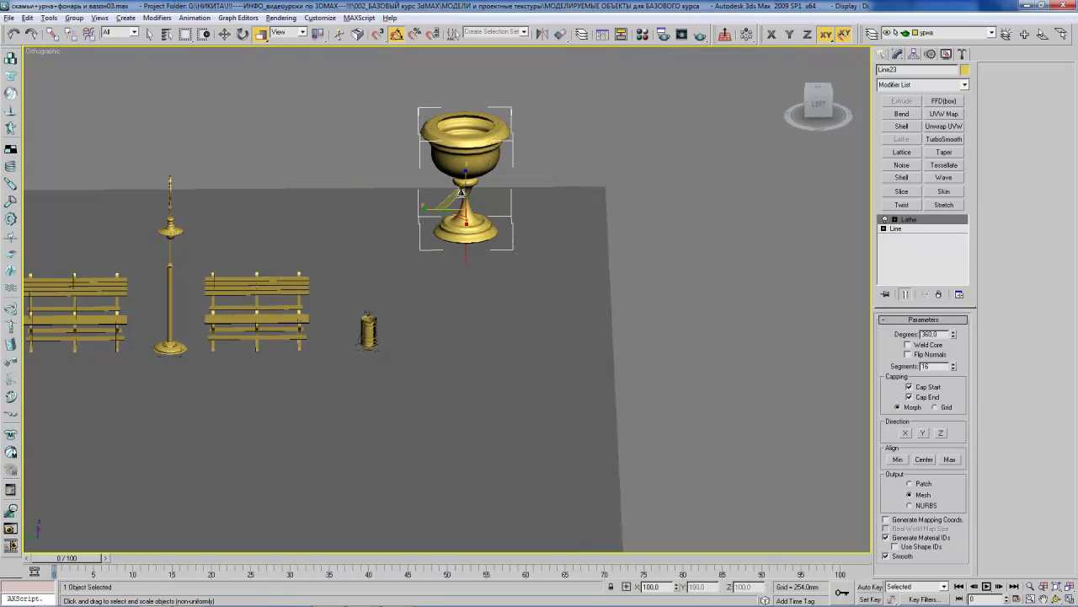
left_click_drag(466, 202, 452, 272)
middle_click_drag(495, 189, 496, 149, "alt")
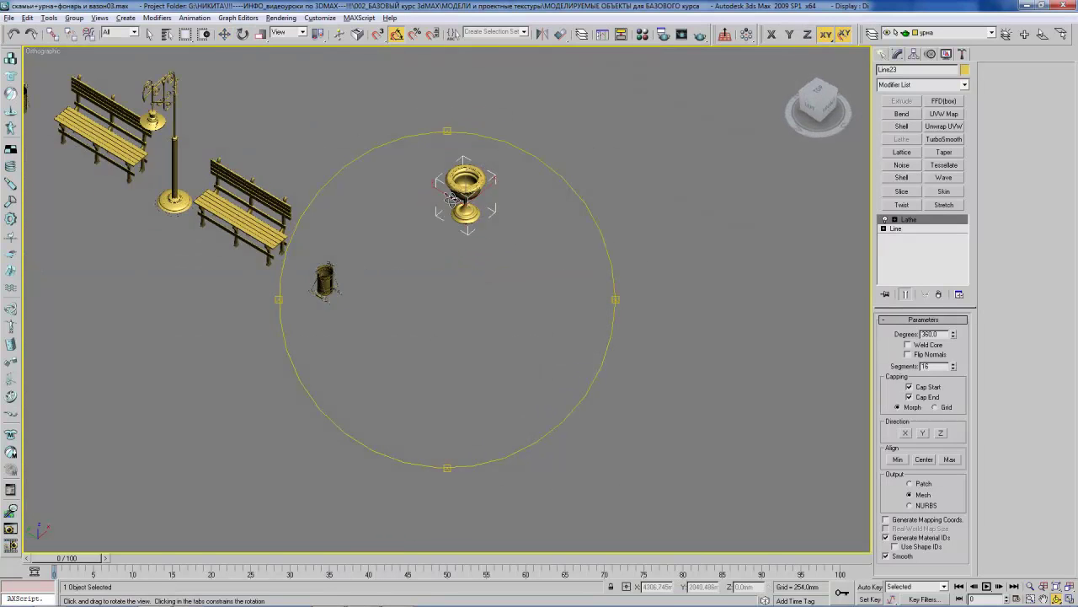
key("w")
left_click_drag(495, 149, 306, 315)
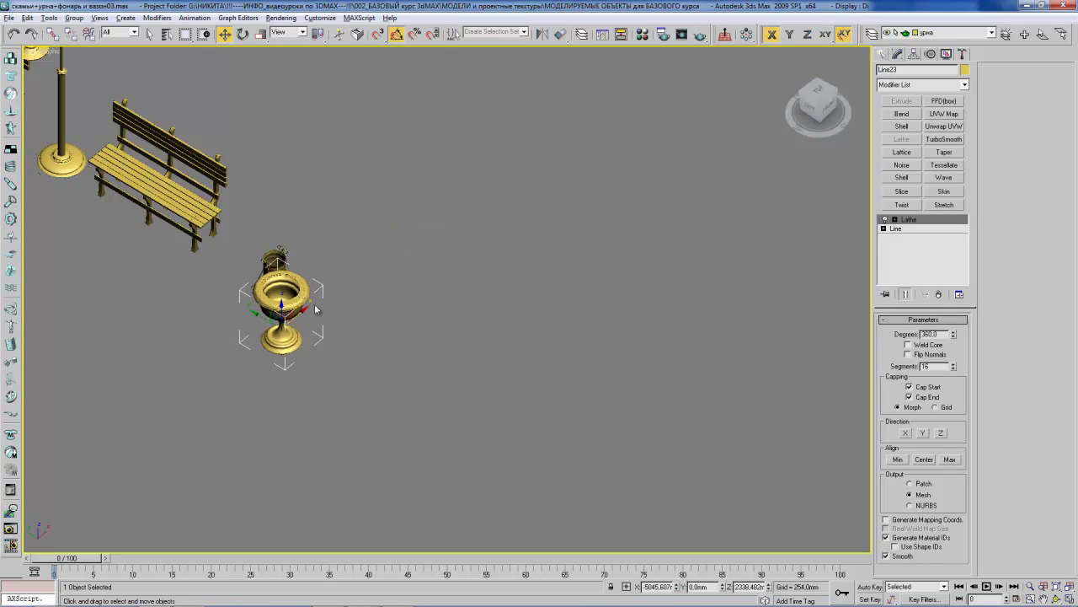
mouse_move(464, 271)
middle_mouse_down("alt")
mouse_move(393, 231)
mouse_move(413, 193)
mouse_move(429, 236)
middle_mouse_up("alt")
Switch to the Front view, frame the vase and show wireframe.
key("w")
key("f")
key("z")
scroll(470, 286, "down", 5)
scroll(486, 294, "down", 4)
key("F3")
Create a new box beneath the vase.
scroll(467, 273, "up", 5)
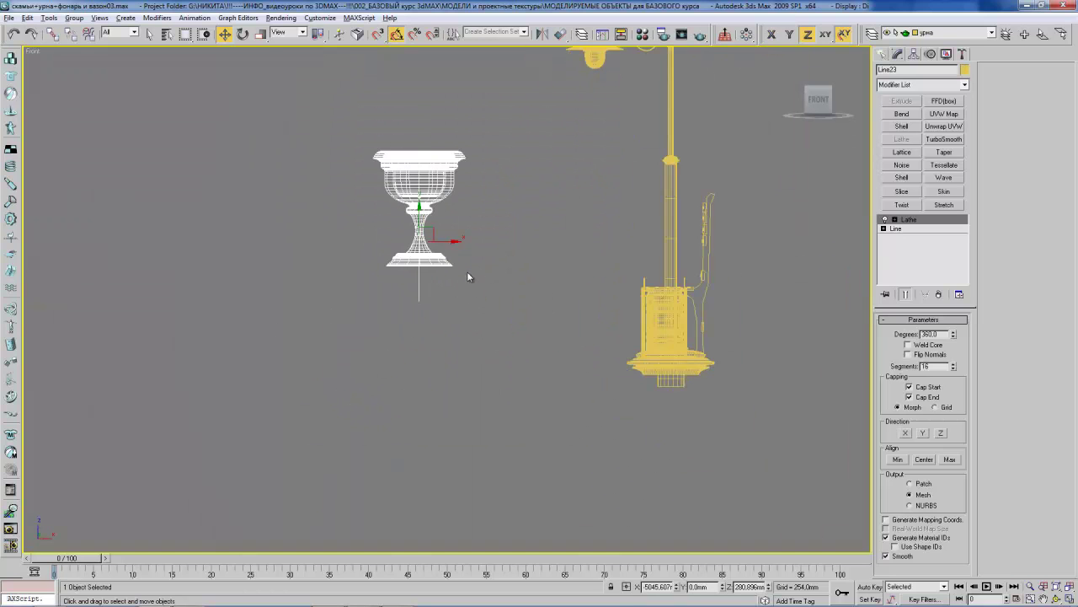
middle_click_drag(467, 272, 537, 283)
left_click(882, 54)
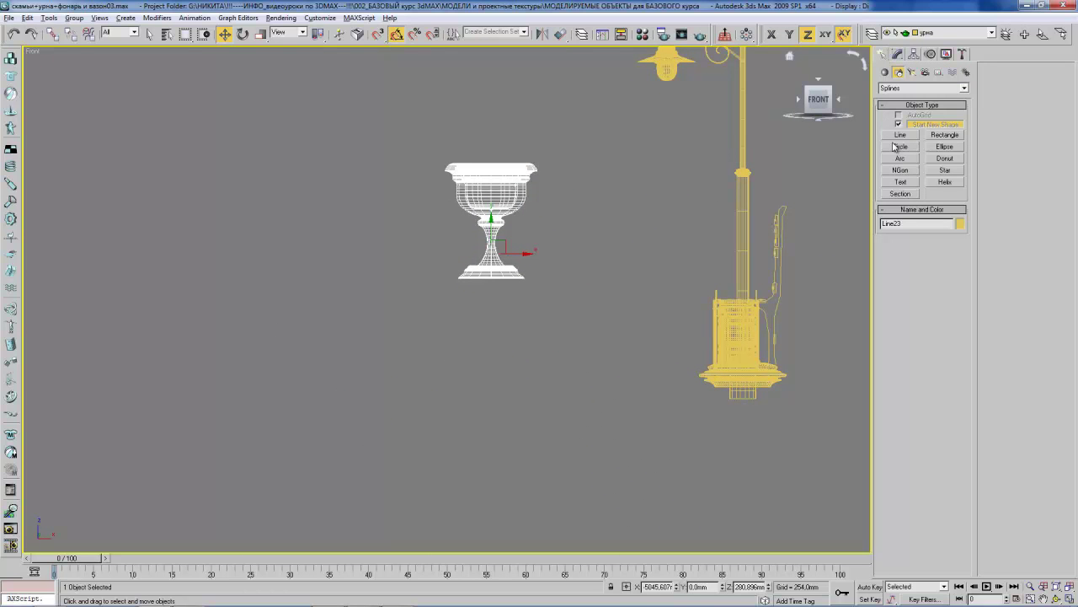
left_click(885, 73)
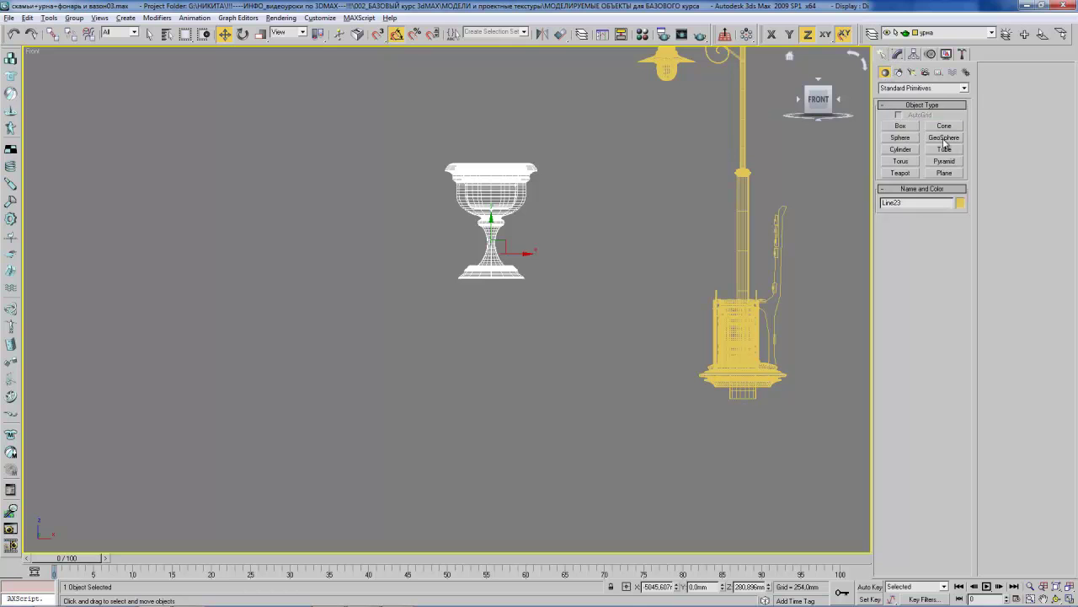
left_click(900, 126)
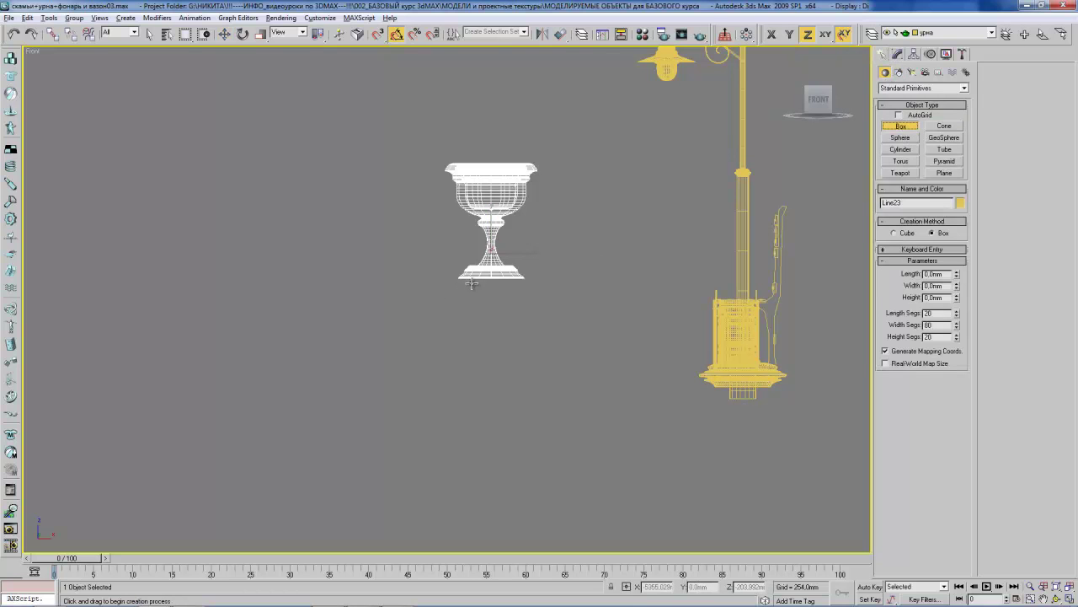
left_click_drag(450, 281, 545, 295)
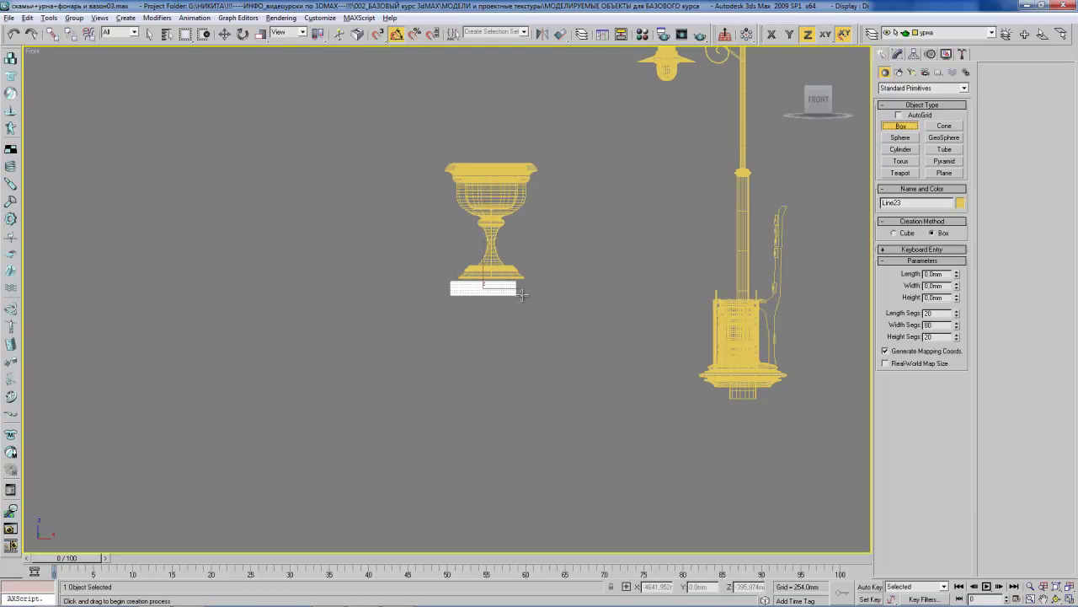
left_click(542, 290)
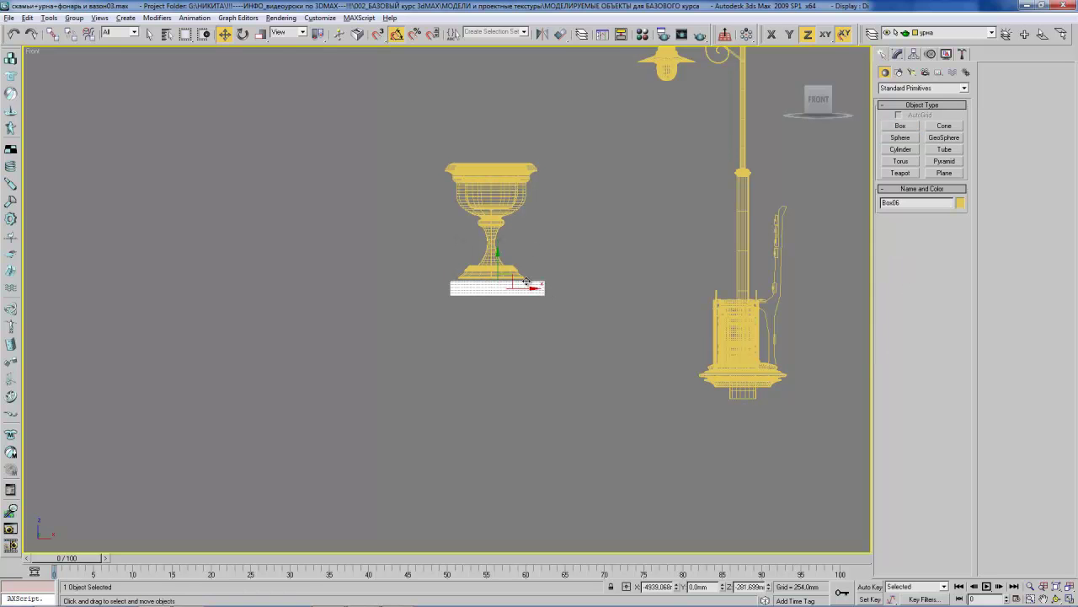
mouse_move(522, 289)
middle_mouse_down("alt")
mouse_move(503, 267)
mouse_move(523, 271)
middle_mouse_up("alt")
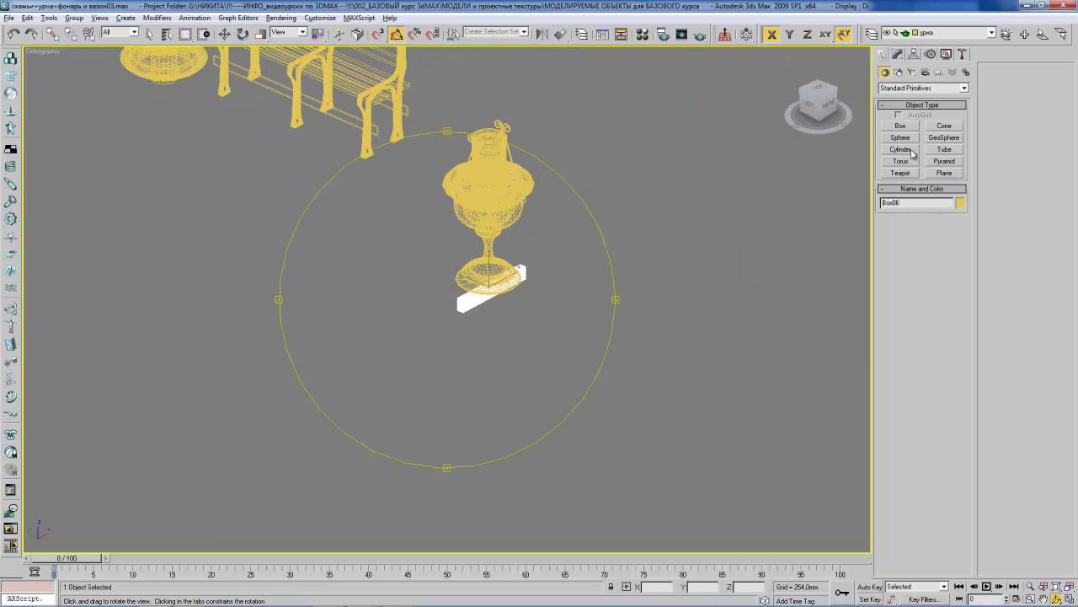
Set the box to length 200, width 1500 and height 1500 mm.
left_click(897, 53)
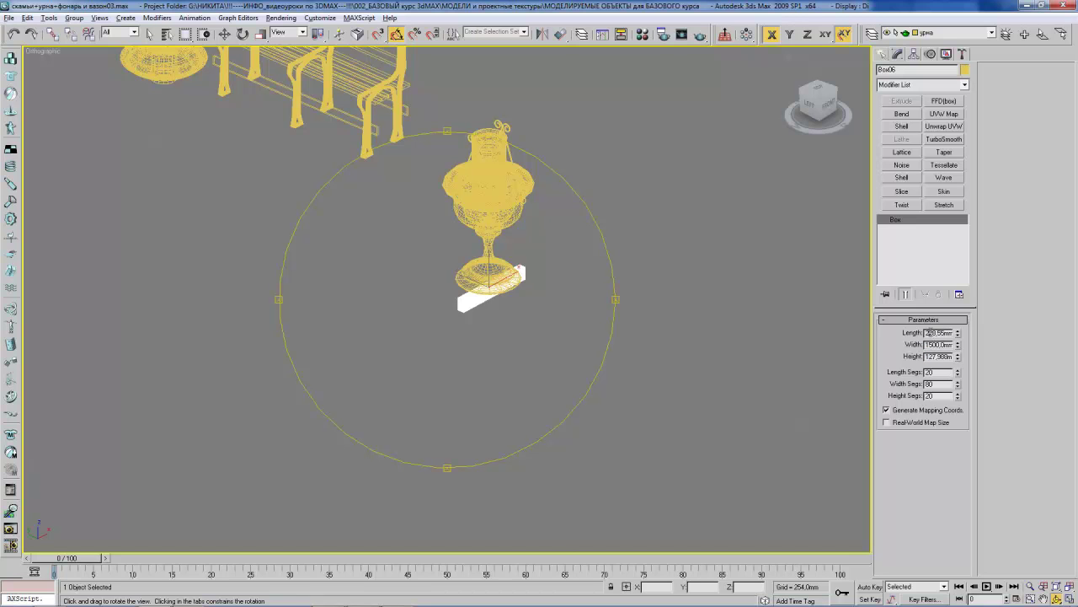
type("00")
key("Return")
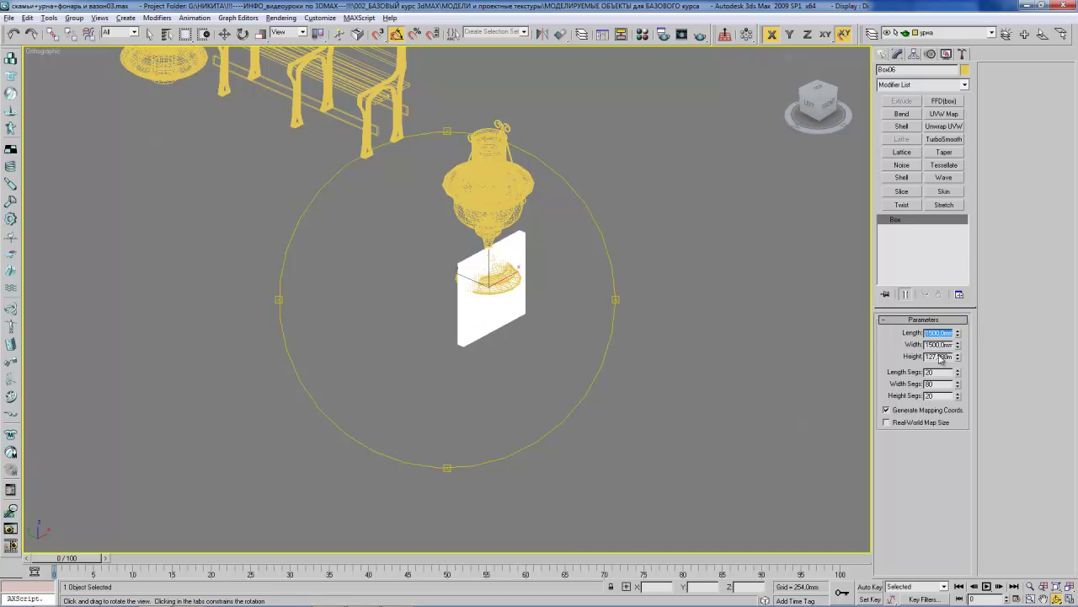
type("00")
key("Return")
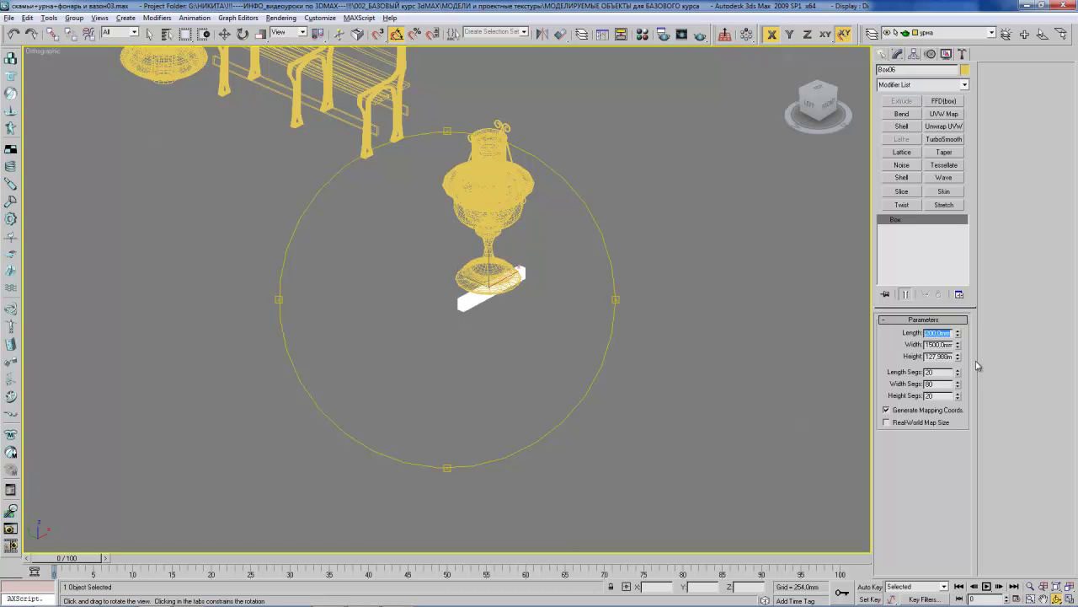
type("150")
key("Return")
key("alt+a")
Align the slab's centre to the vase on X and Y.
scroll(512, 284, "up", 2)
left_click(532, 249)
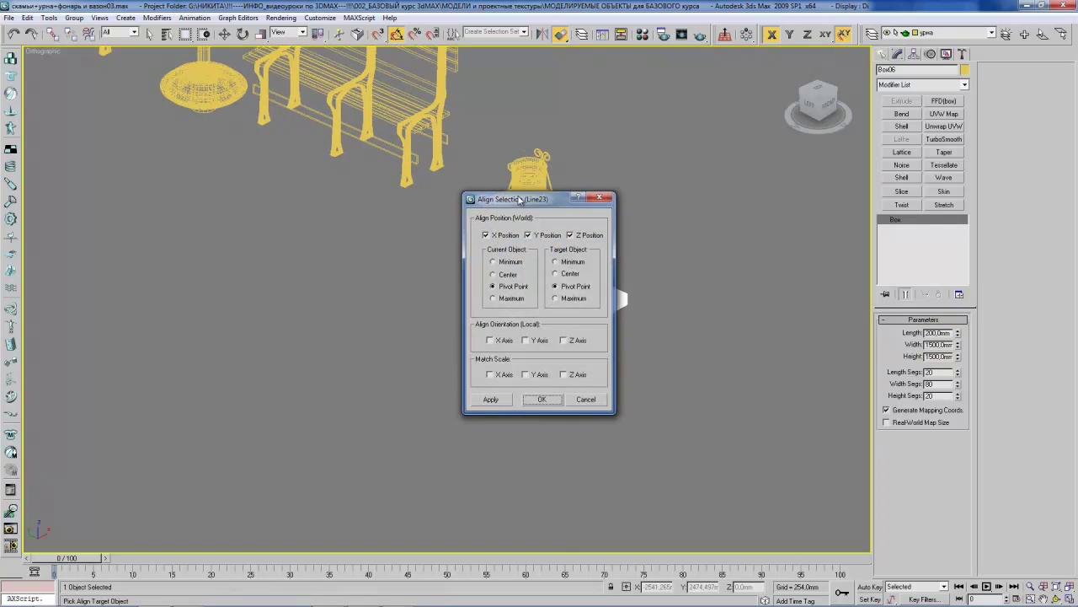
left_click_drag(523, 201, 733, 229)
left_click(783, 264)
left_click(733, 304)
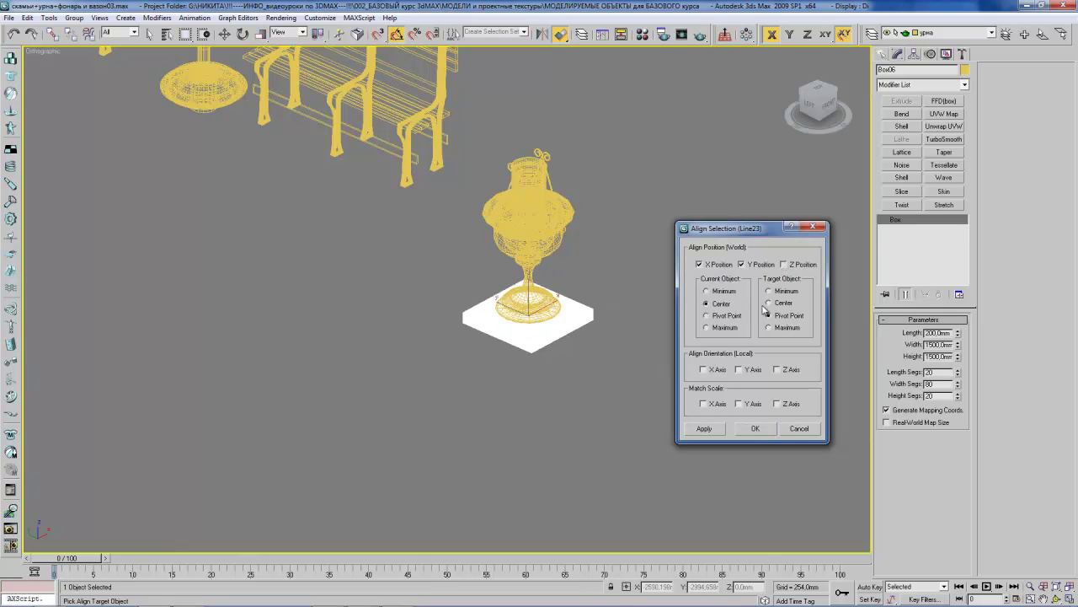
left_click(756, 429)
In the front view, raise the slab up against the vase's foot.
middle_click_drag(657, 368, 511, 243, "alt")
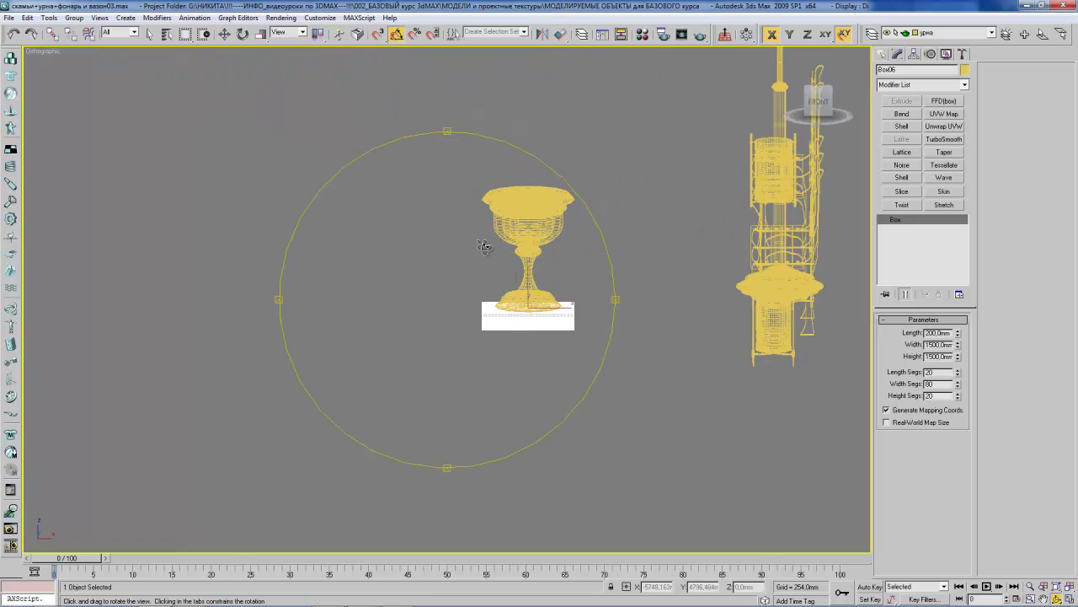
scroll(505, 244, "up", 5)
key("w")
mouse_move(479, 266)
left_mouse_down()
mouse_move(477, 251)
mouse_move(453, 274)
left_mouse_up()
scroll(470, 240, "down", 2)
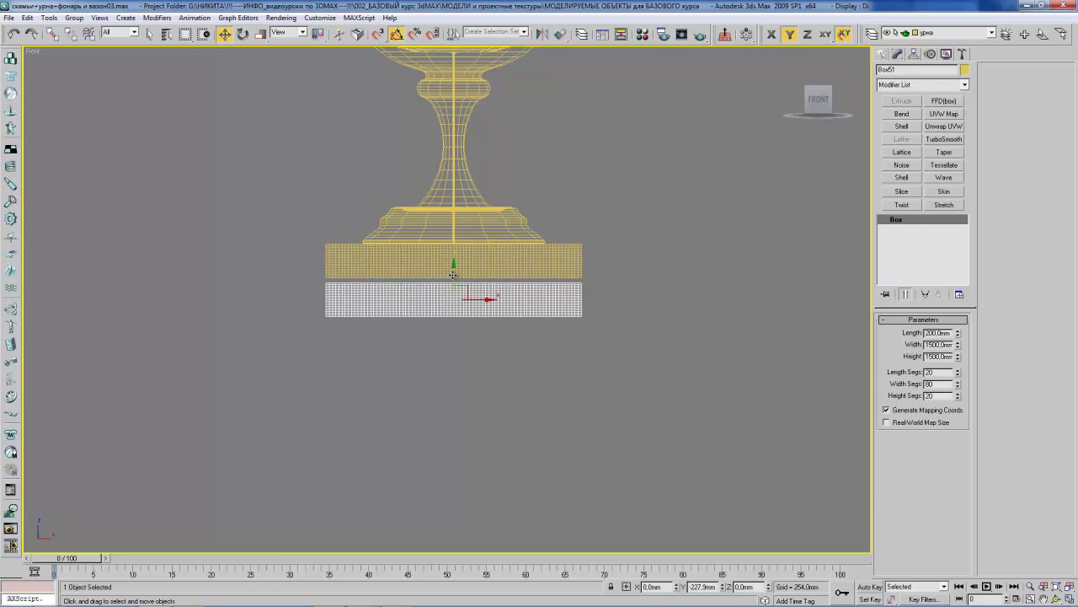
Make a 500 mm-wide copy of the slab and place it beneath the slab.
left_click(542, 360)
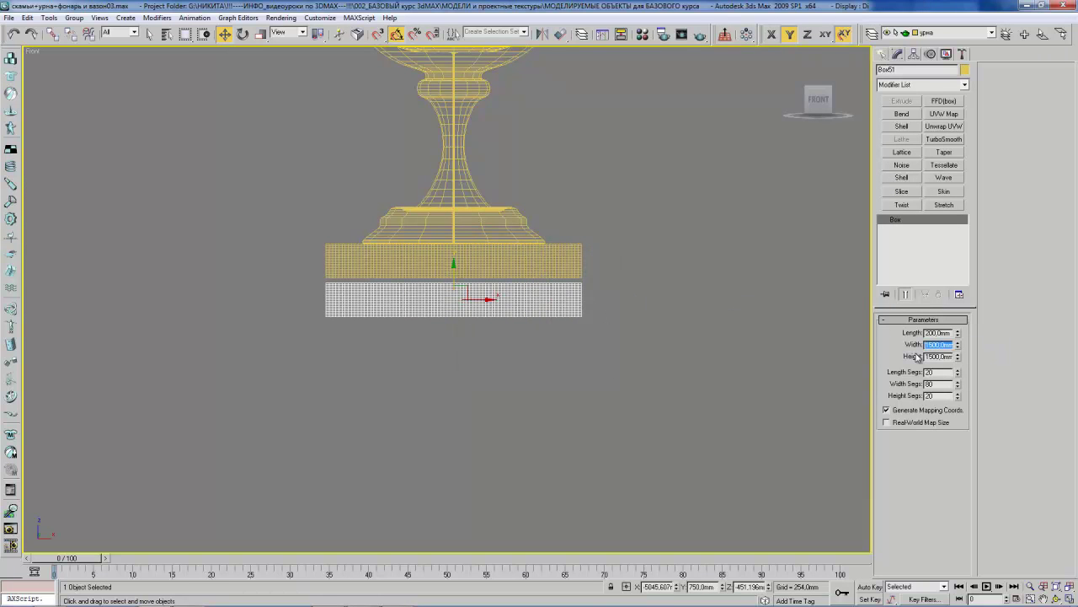
type("500")
key("Tab")
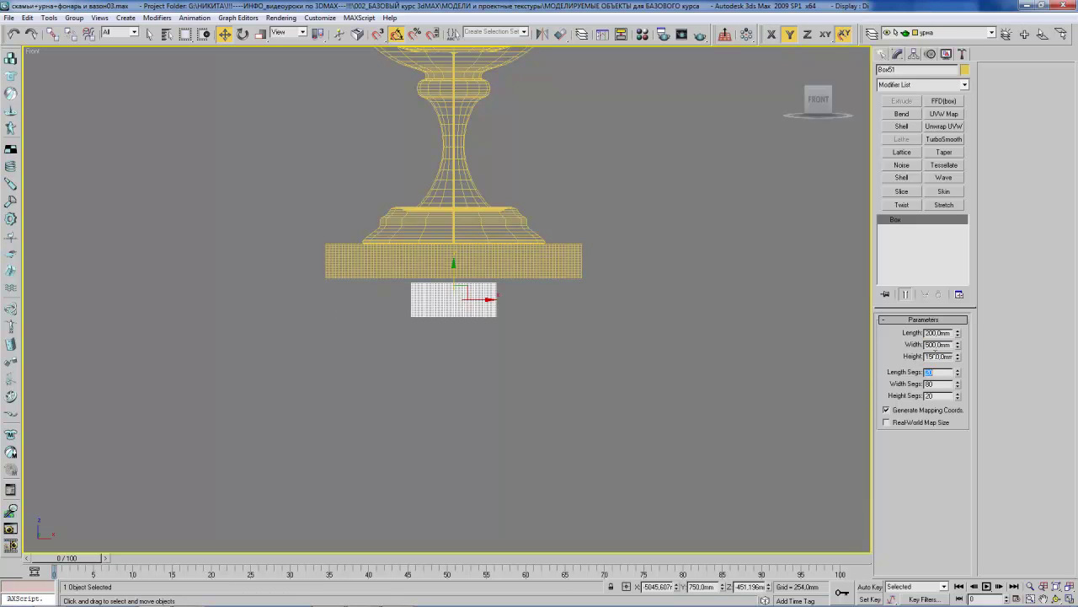
type("500")
middle_click_drag(644, 275, 648, 297)
left_click_drag(458, 295, 458, 287)
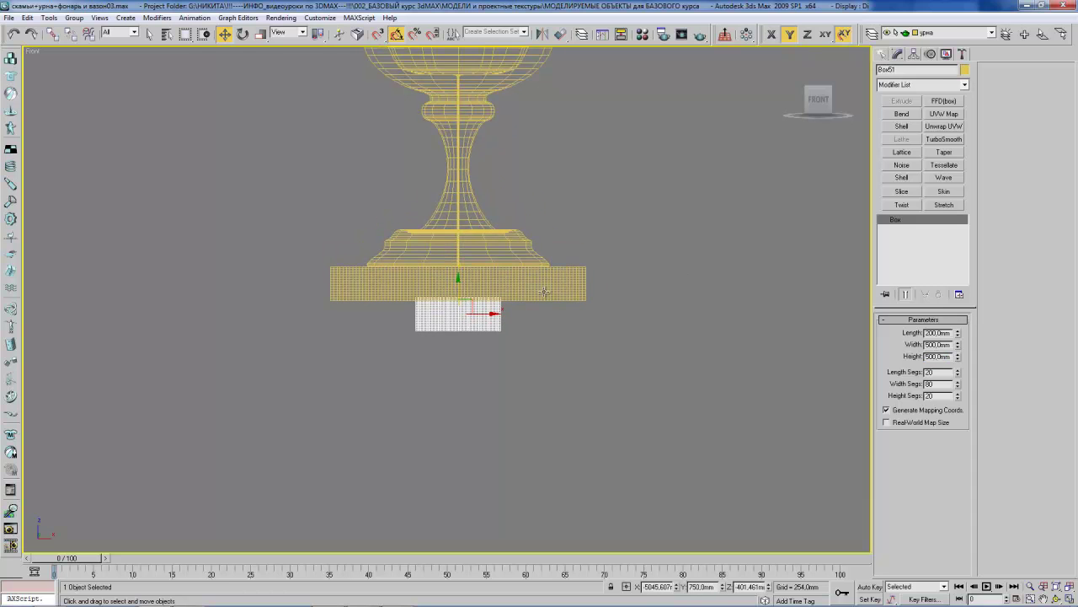
middle_click_drag(458, 286, 495, 266)
middle_click_drag(592, 233, 589, 238)
mouse_move(493, 266)
left_mouse_down()
mouse_move(487, 313)
mouse_move(492, 285)
left_mouse_up()
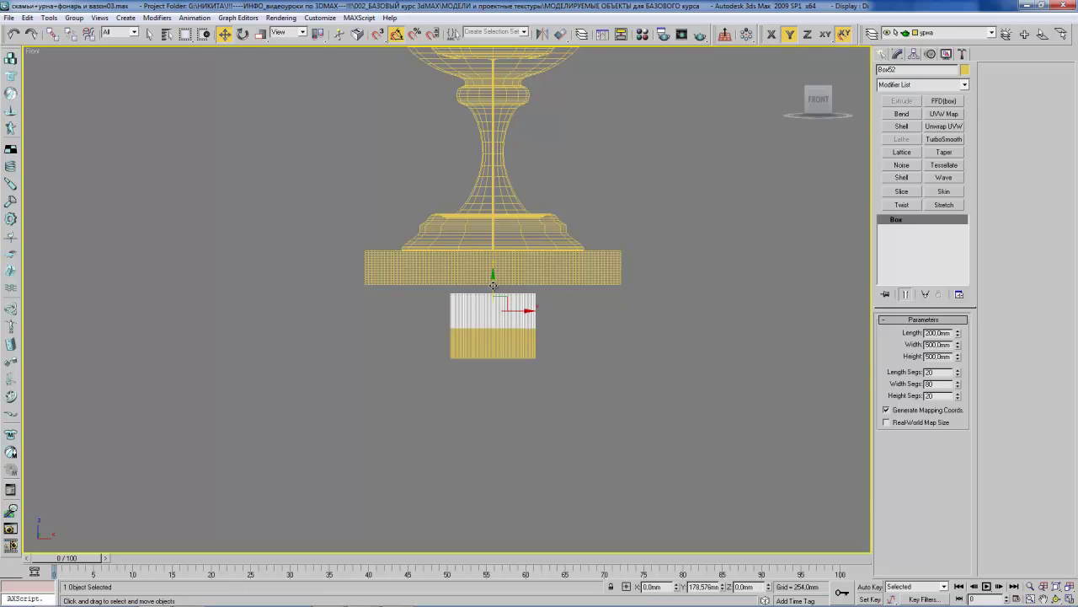
Copy the narrow box at 1000 mm width and adjust the boxes' heights.
left_click(542, 358)
key("Tab")
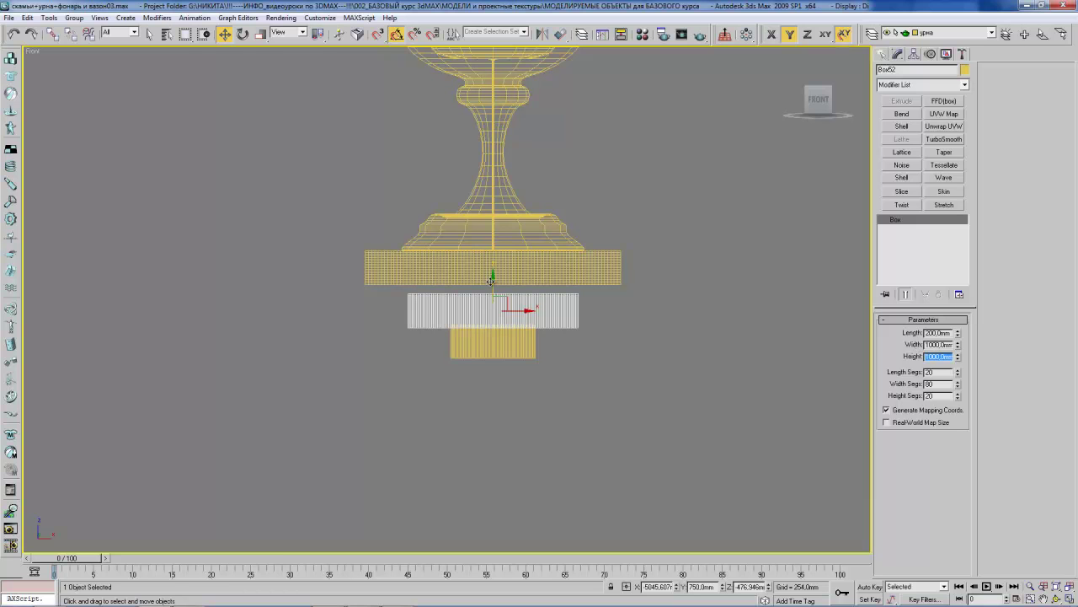
left_click_drag(489, 281, 489, 272)
left_click(514, 345)
left_click_drag(494, 313, 497, 307)
scroll(497, 307, "down", 1)
scroll(502, 278, "down", 2)
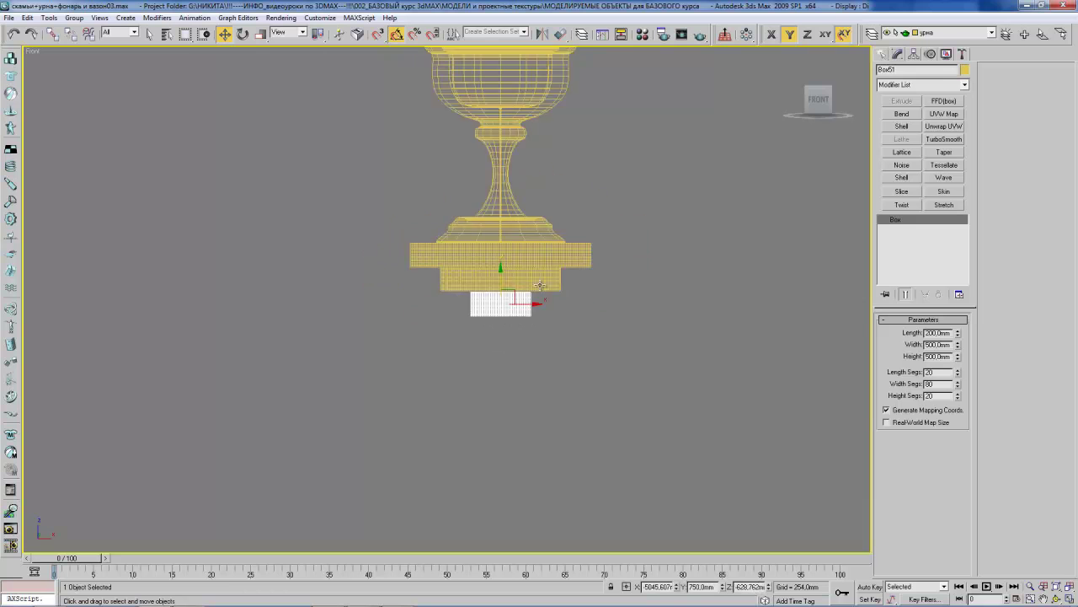
scroll(504, 265, "up", 2)
scroll(500, 263, "up", 1)
Stretch the small box into a post about 1150 mm long below the slab.
middle_click_drag(595, 282, 553, 306)
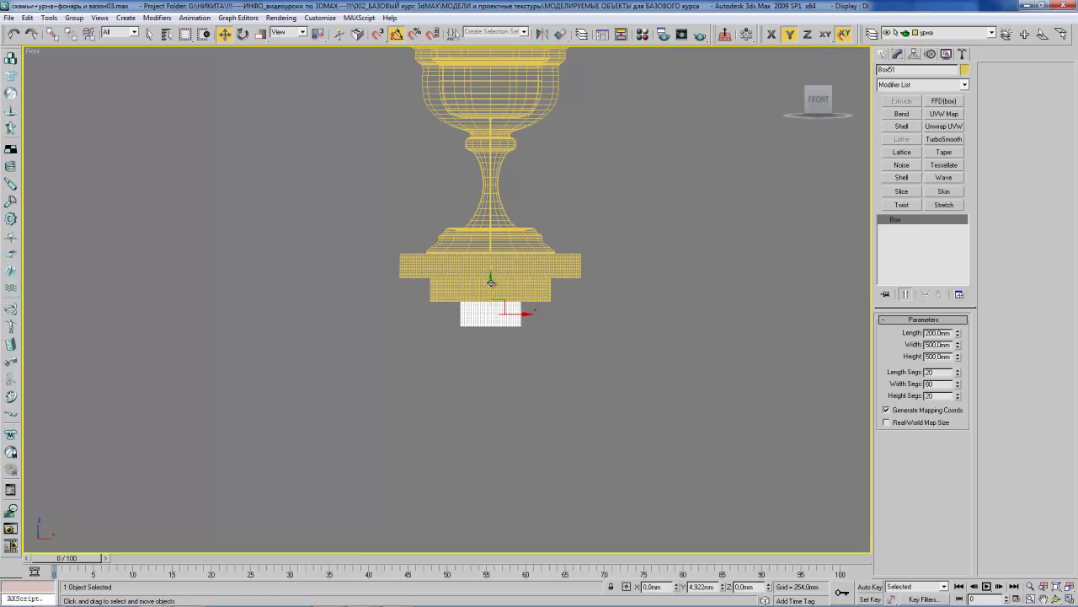
left_click_drag(491, 282, 507, 283)
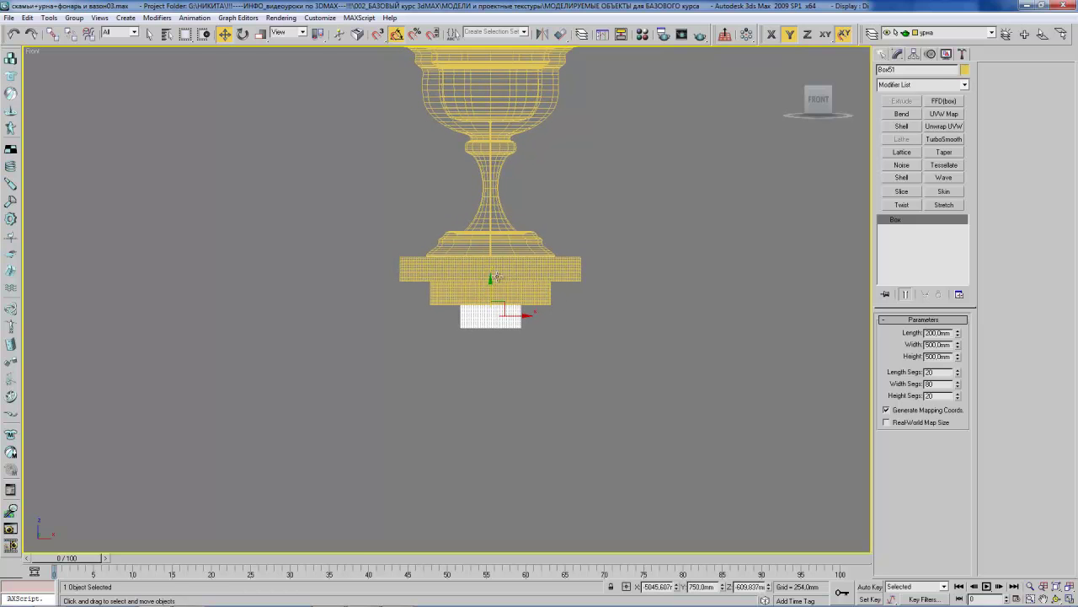
mouse_move(495, 276)
middle_mouse_down()
mouse_move(525, 262)
mouse_move(517, 253)
middle_mouse_up()
middle_click_drag(495, 289, 504, 279)
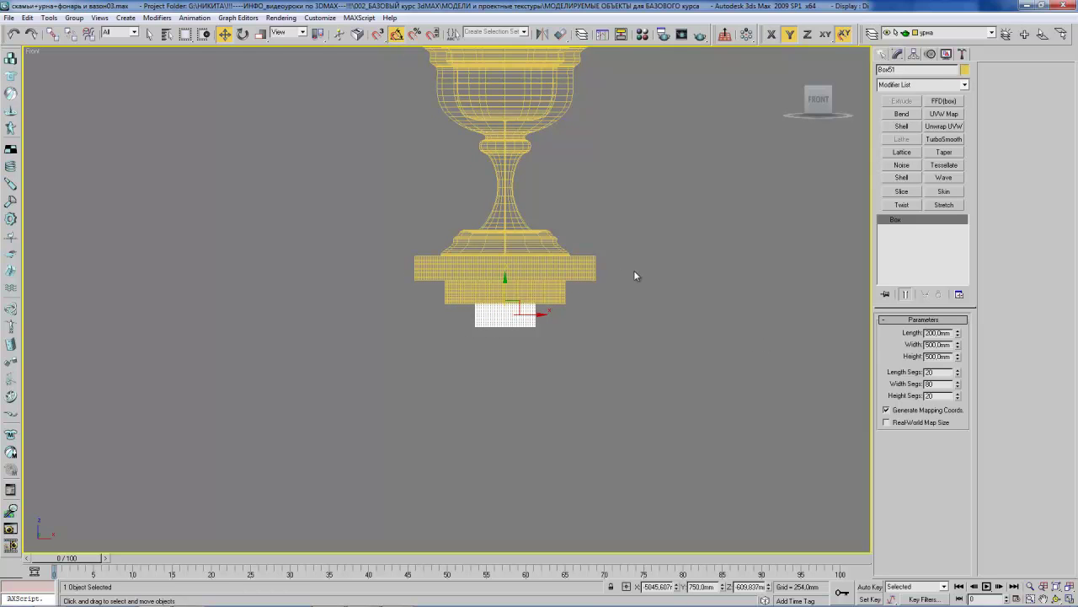
middle_click_drag(558, 250, 566, 252)
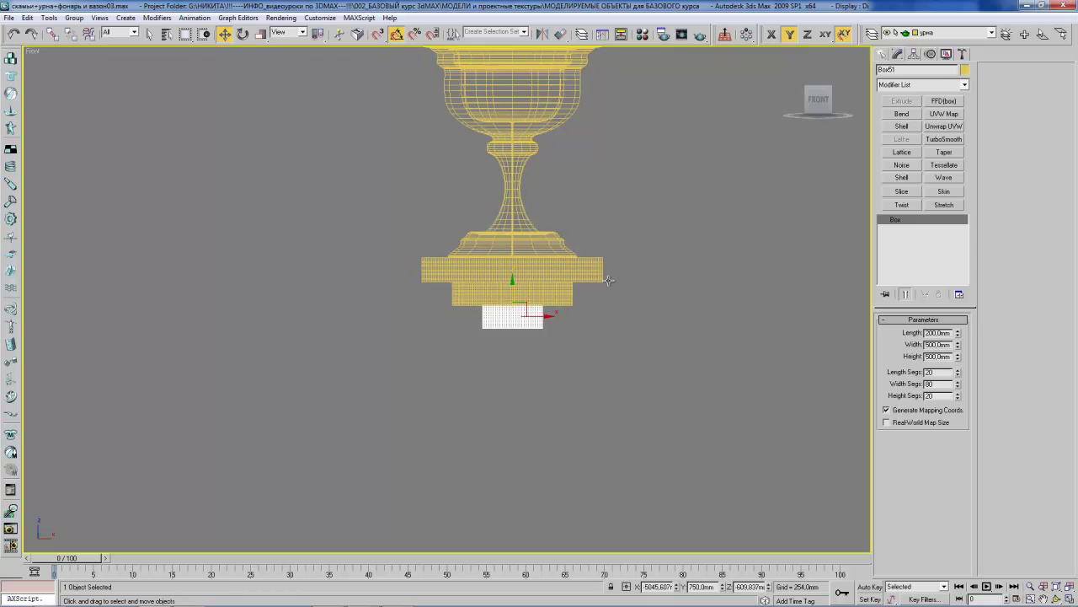
middle_click_drag(608, 280, 612, 285)
left_click_drag(958, 335, 907, 127)
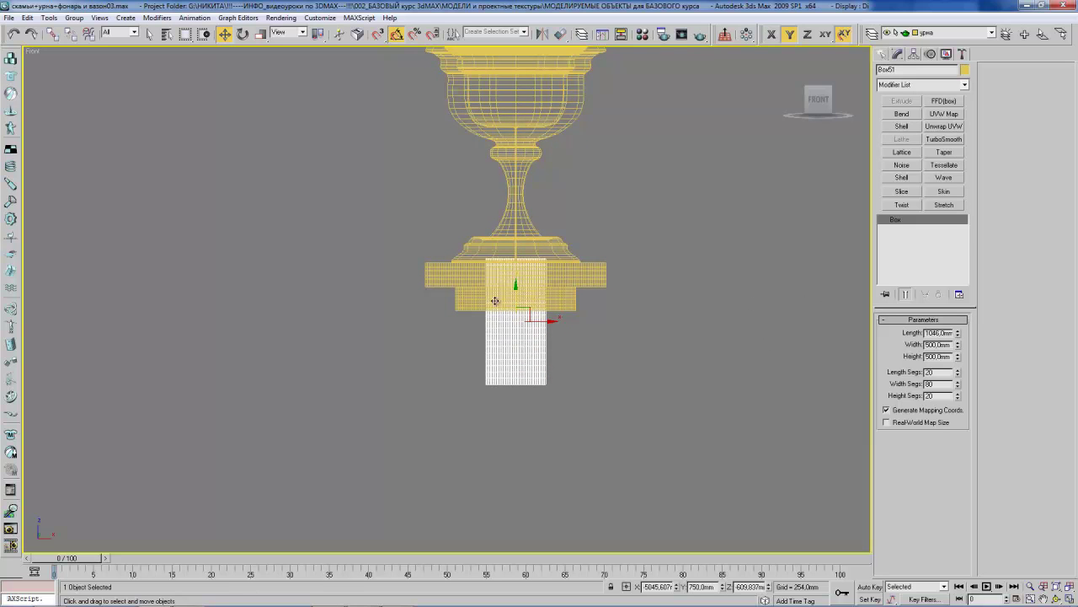
left_click_drag(517, 289, 524, 341)
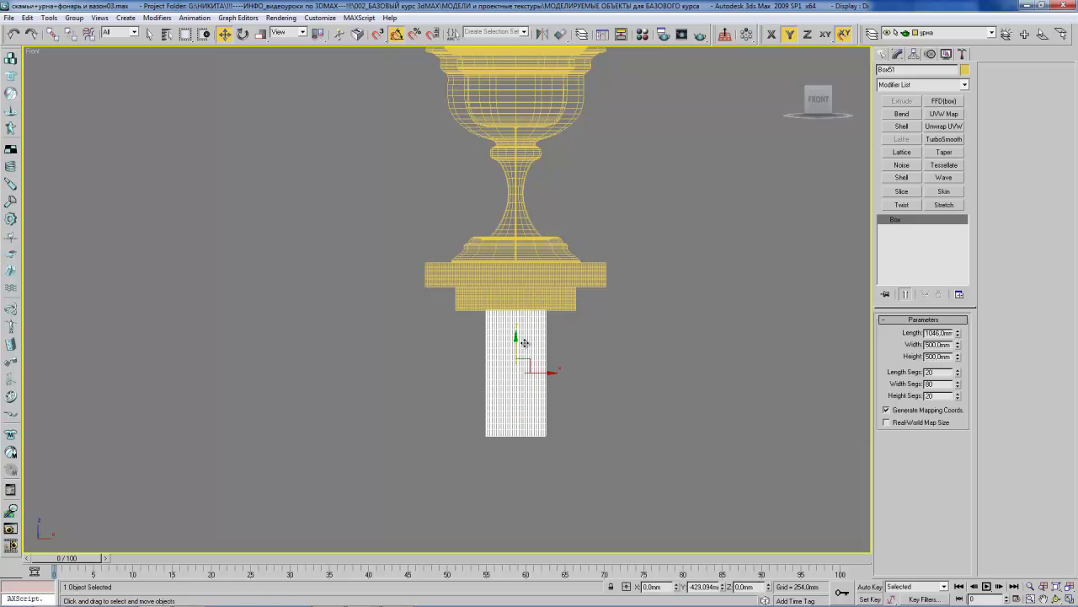
left_click_drag(958, 335, 579, 319)
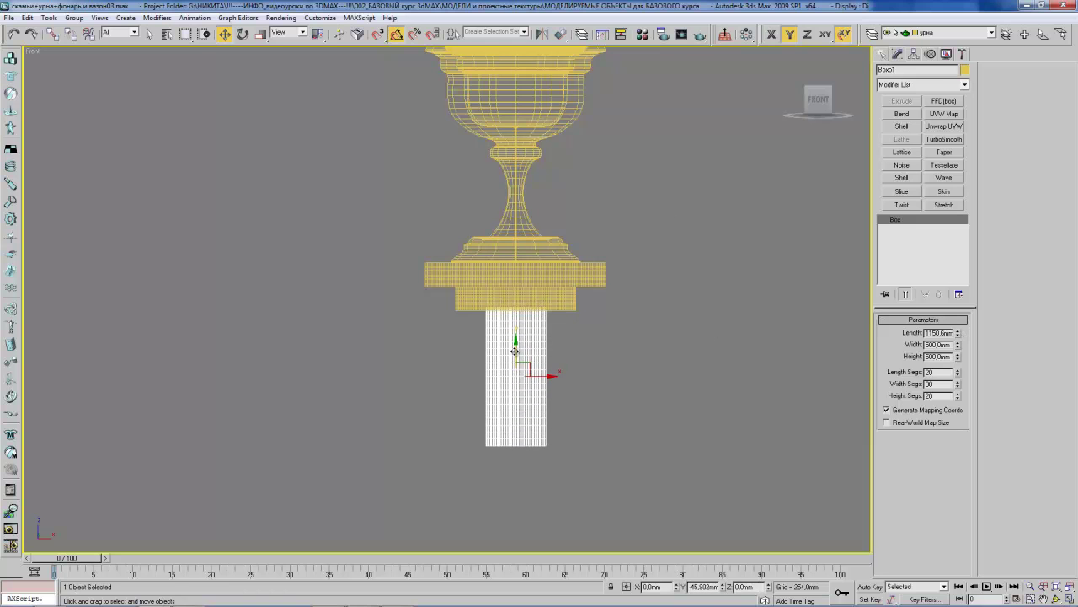
Copy the top slab down to the post's foot and scale it to about 80%.
left_click(481, 278)
left_click_drag(503, 263, 507, 413, "shift")
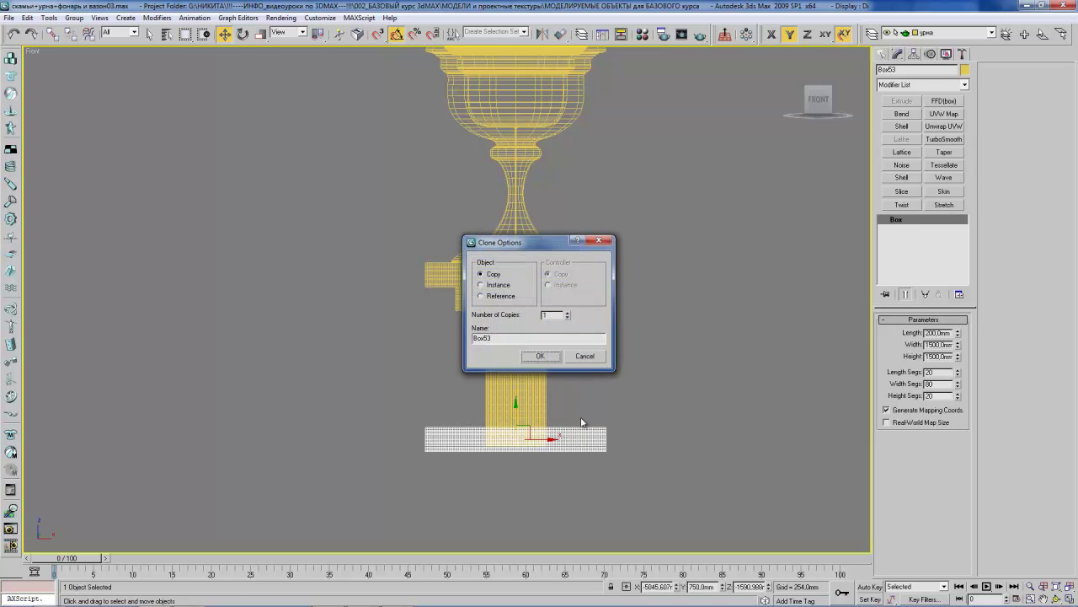
left_click(544, 358)
key("r")
left_click_drag(516, 432, 517, 458)
key("w")
mouse_move(515, 409)
middle_mouse_down("alt")
mouse_move(529, 279)
mouse_move(475, 335)
middle_mouse_up("alt")
left_click(487, 334)
Switch to shaded view and centre the middle step slab under the top slab.
key("F3")
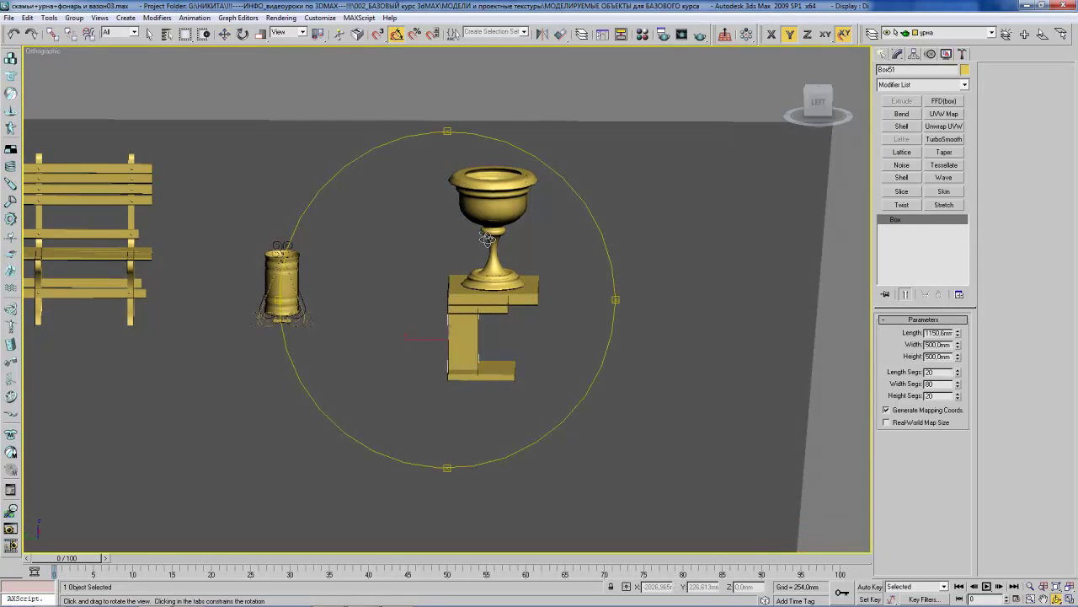
left_click(476, 323)
left_click_drag(476, 323, 491, 323, "shift")
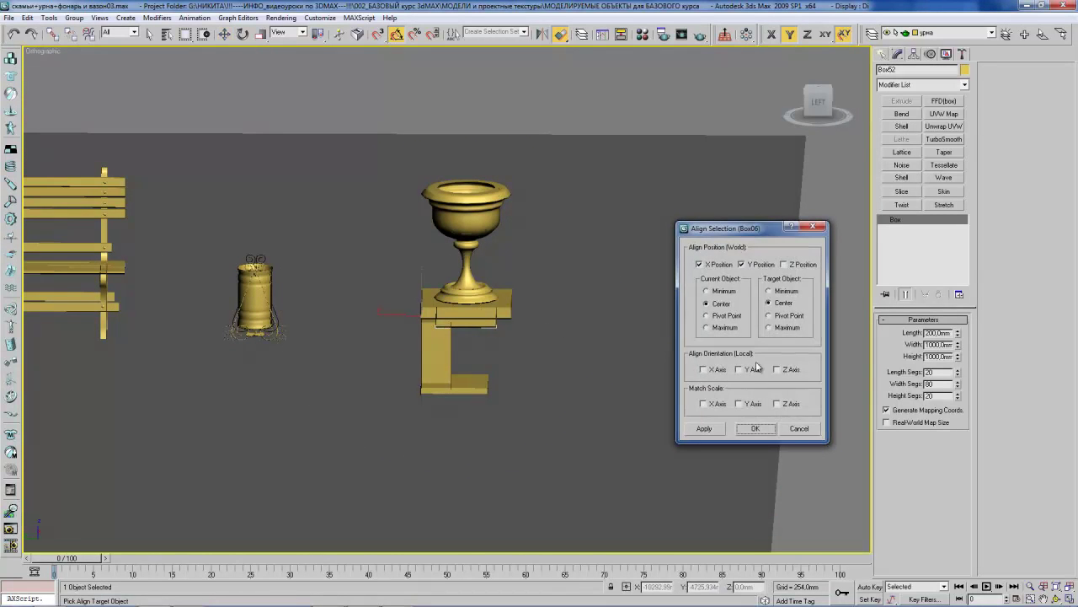
left_click(757, 426)
Align the post centre-to-centre under the slab above it.
left_click(437, 350)
key("alt+a")
left_click(472, 308)
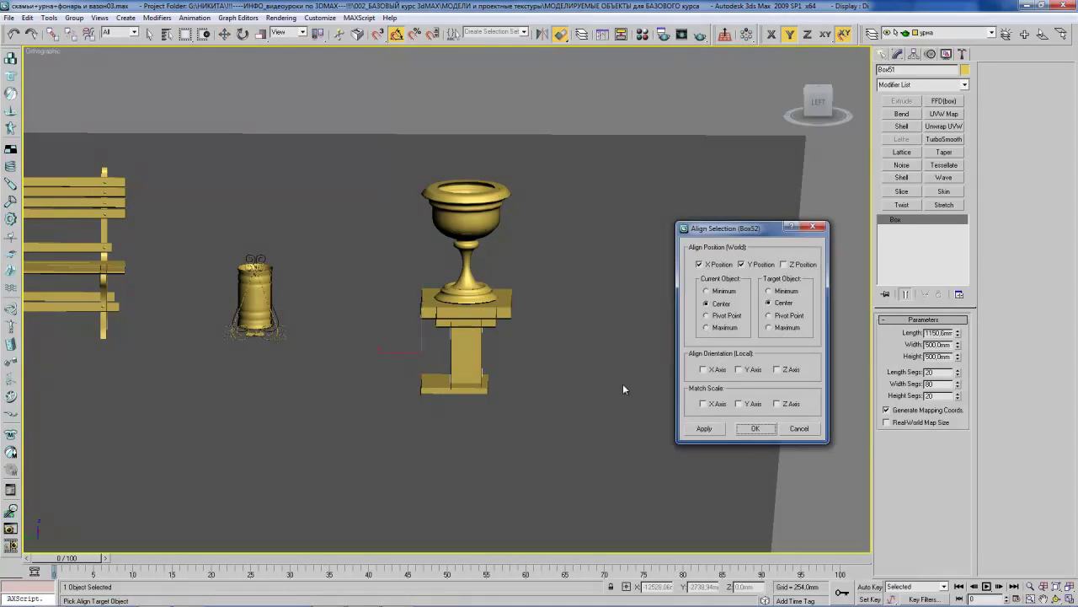
left_click(756, 426)
Centre the bottom slab under the post, then view the bench and lamp.
left_click(434, 388)
key("alt+a")
left_click(472, 358)
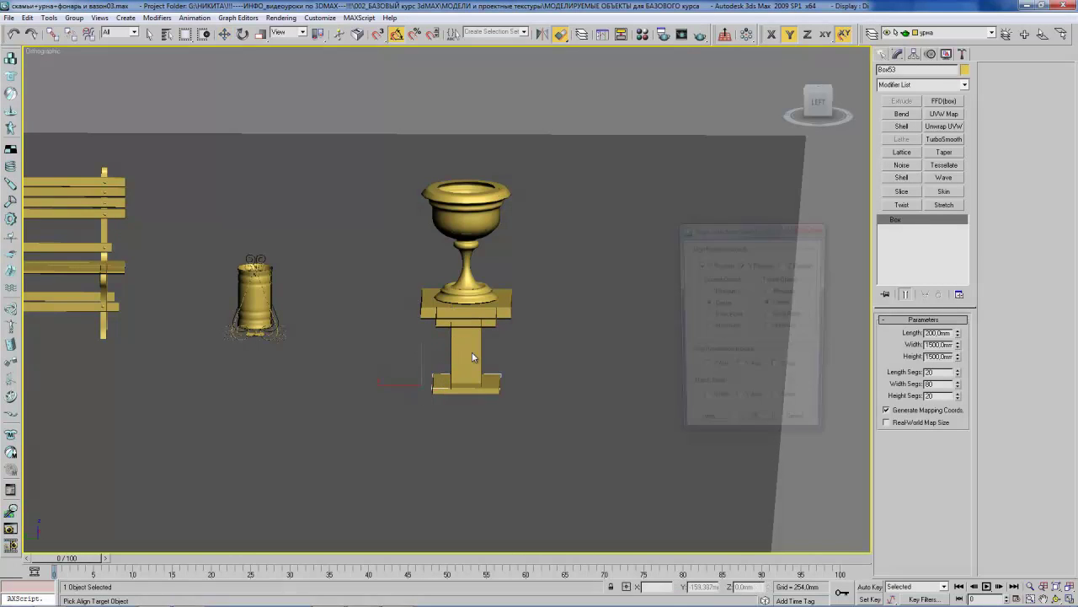
left_click(756, 427)
mouse_move(471, 278)
middle_mouse_down("alt")
mouse_move(489, 269)
mouse_move(483, 188)
middle_mouse_up("alt")
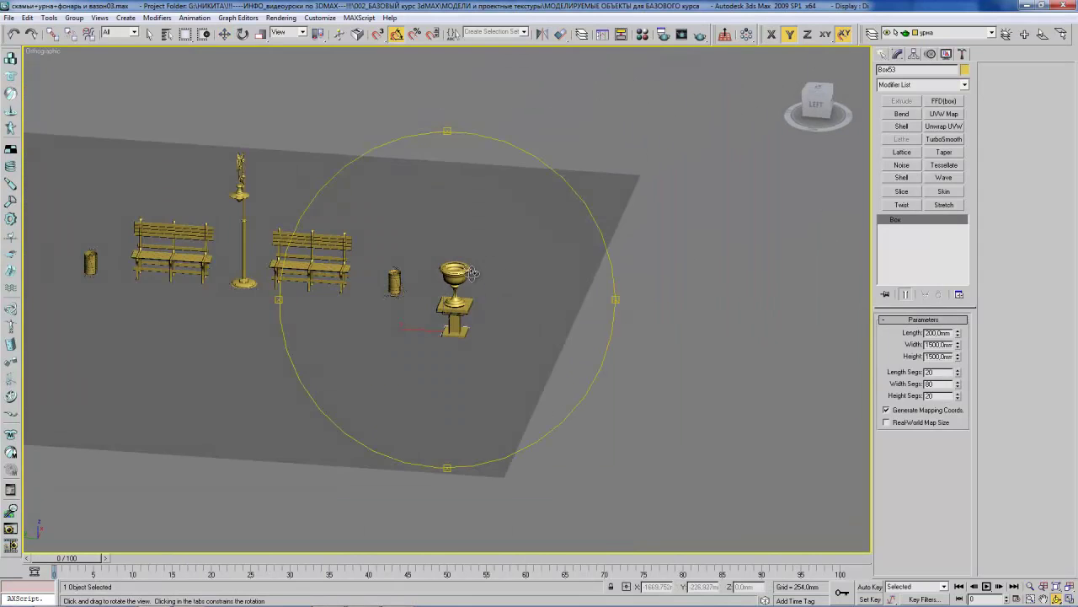
scroll(472, 253, "up", 2)
Adjust the slab's pivot with Affect Pivot Only, then shrink the slab uniformly.
key("w")
left_click(509, 317)
key("r")
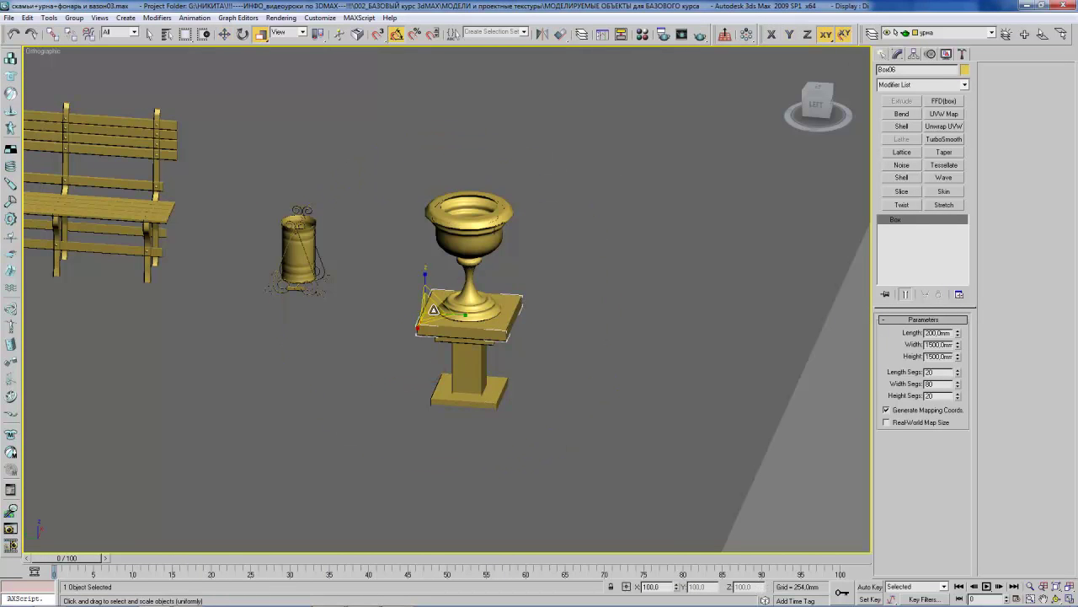
left_click_drag(432, 310, 435, 343)
key("ctrl+z")
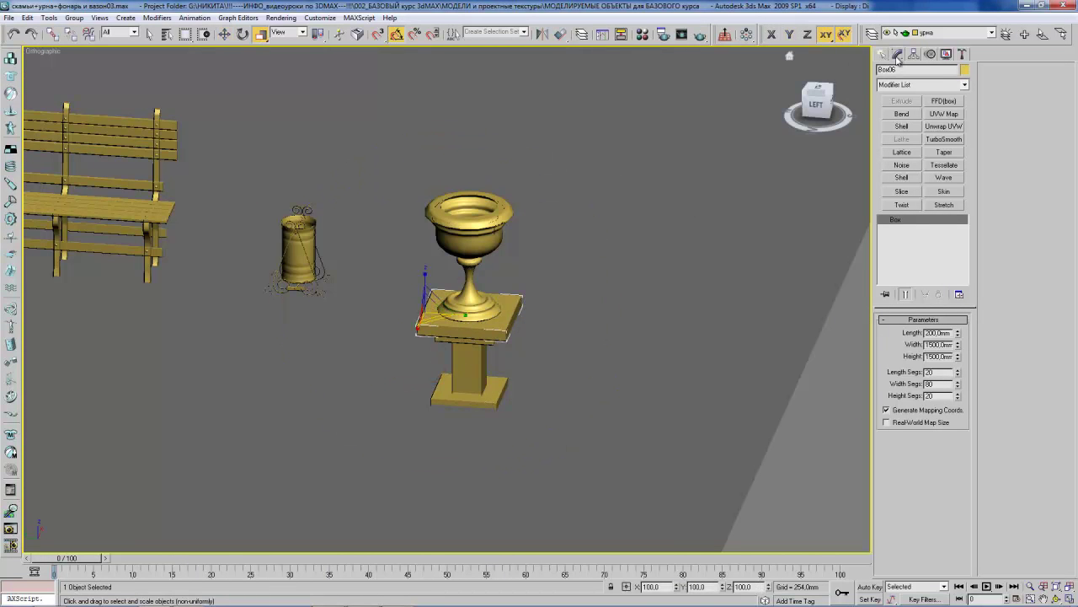
left_click(915, 53)
left_click(916, 125)
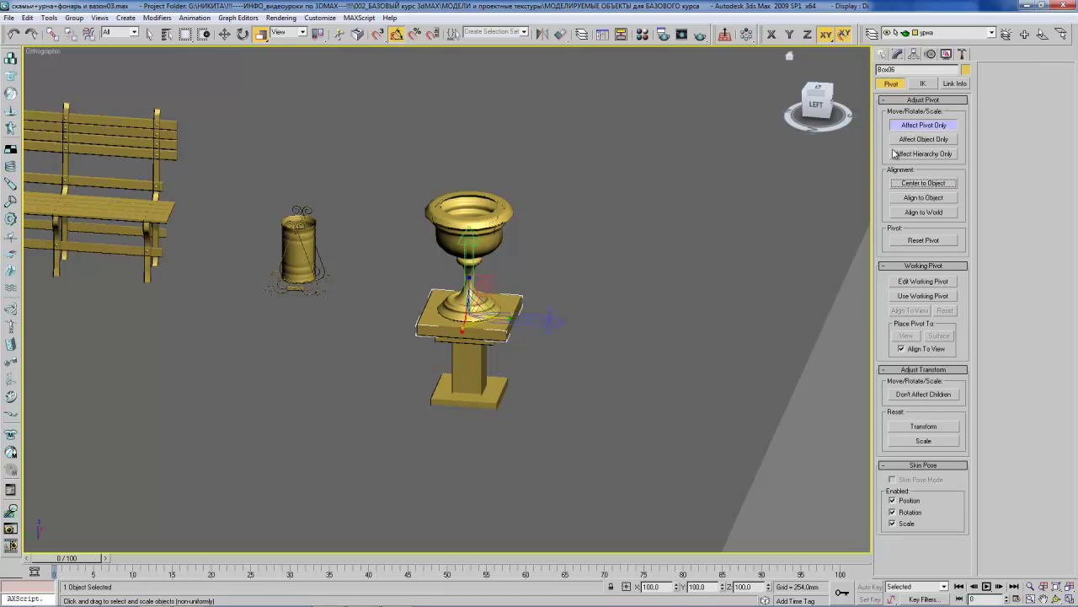
left_click(882, 56)
left_click_drag(510, 291, 475, 327)
mouse_move(475, 328)
middle_mouse_down("alt")
mouse_move(512, 248)
mouse_move(464, 288)
mouse_move(486, 272)
mouse_move(485, 295)
middle_mouse_up("alt")
Select the vase and the four pedestal pieces and choose Group.
key("w")
left_click_drag(421, 204, 531, 418)
middle_click_drag(217, 101, 319, 107)
left_click(74, 18)
left_click(84, 28)
type("вазон")
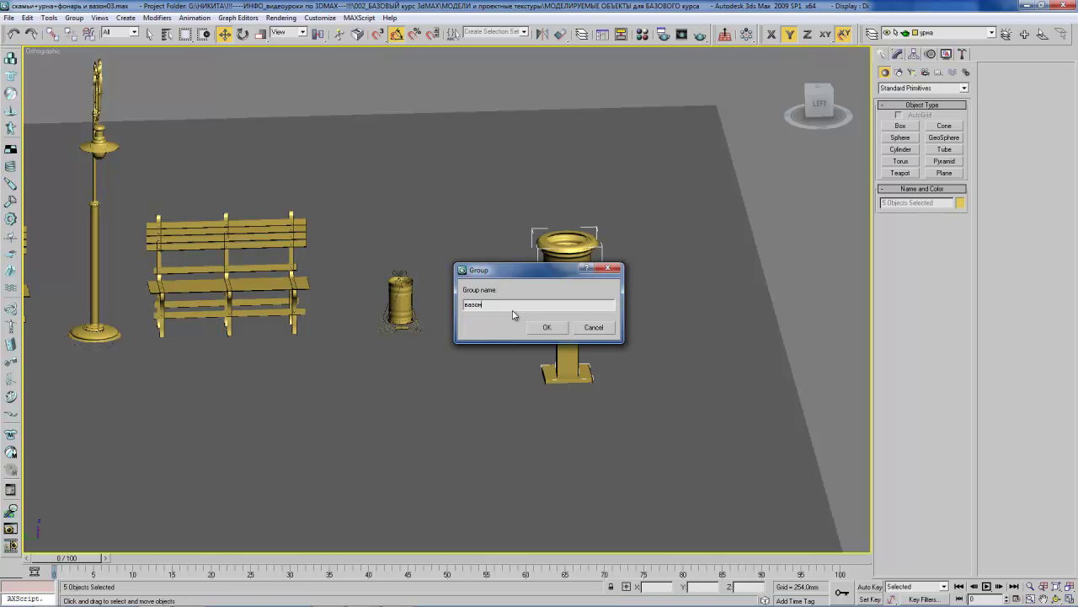
Create the 'вазон' group and move it along the alley.
key("Return")
middle_click_drag(512, 309, 477, 240, "alt")
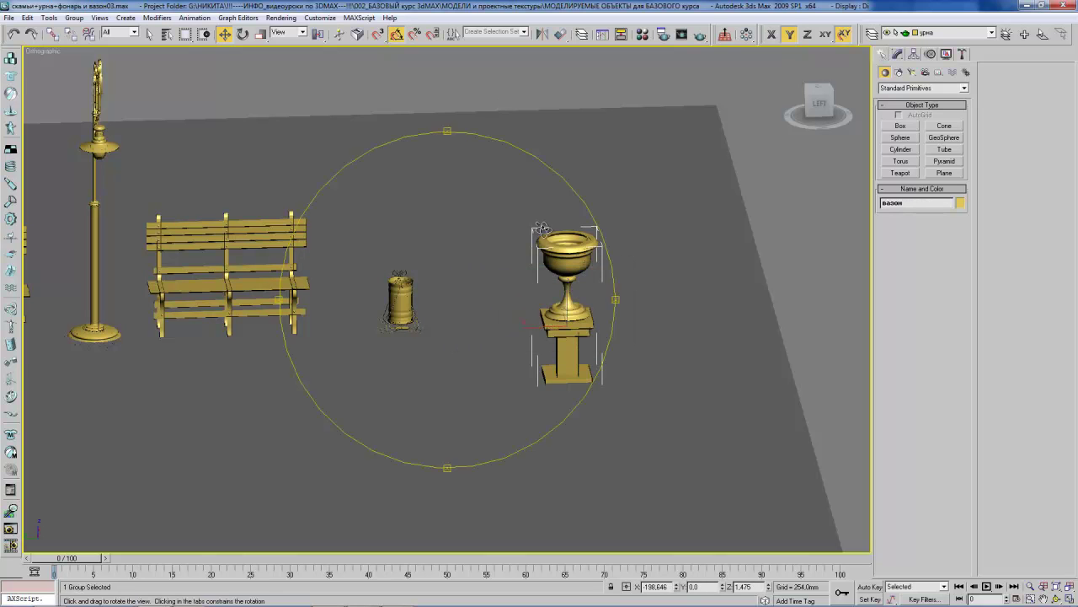
key("w")
left_click_drag(572, 308, 690, 254)
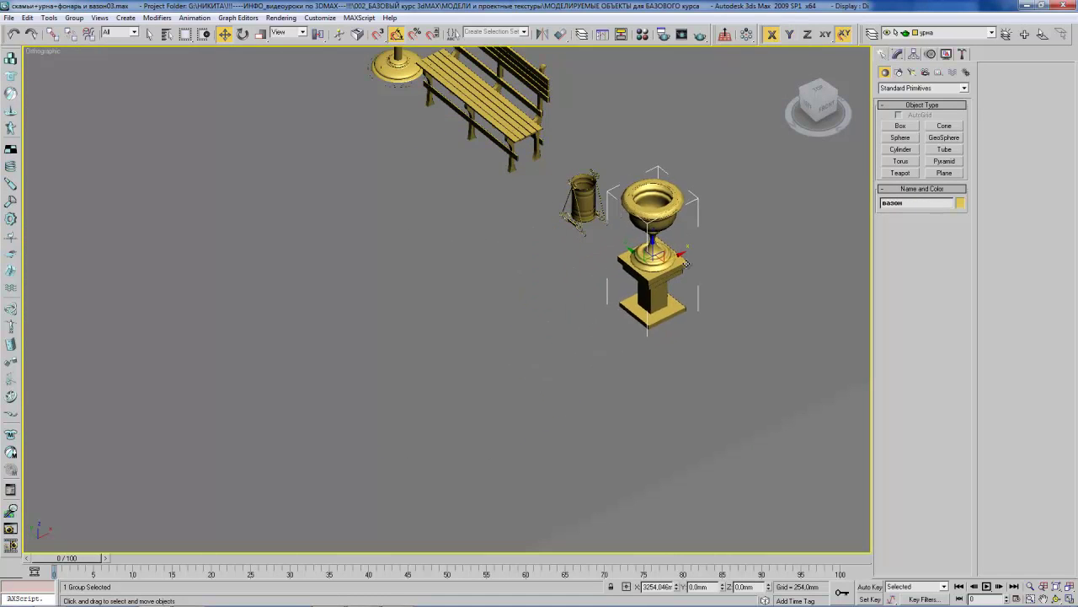
Shift-drag a copy of the vase group beside the original.
middle_click_drag(691, 255, 559, 219, "alt")
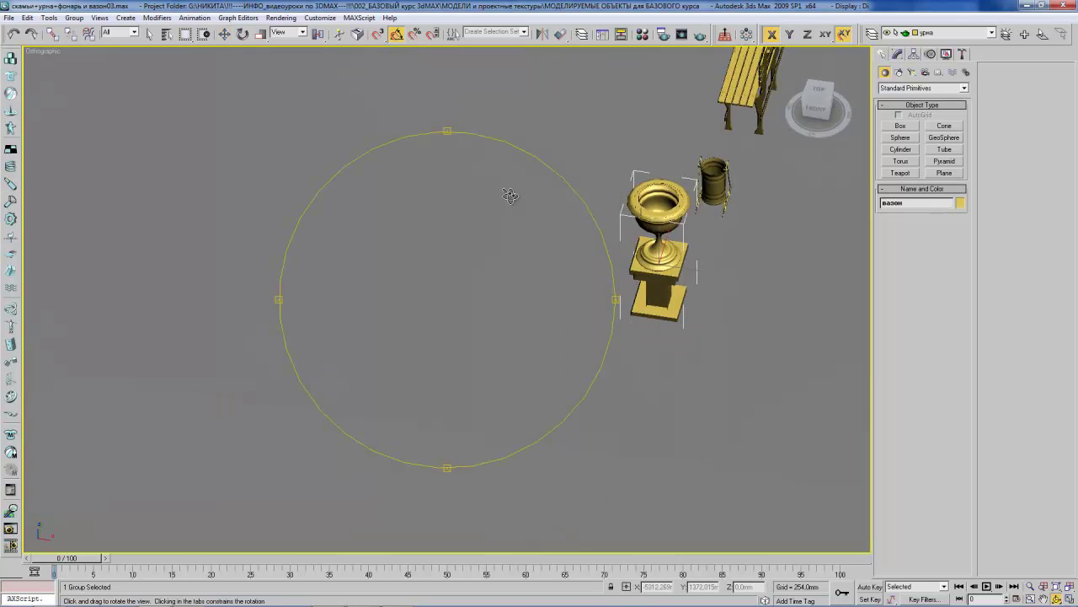
key("w")
left_click_drag(583, 254, 442, 293)
Confirm the vase copy, then clone both vases across the alley.
left_click(541, 360)
mouse_move(541, 360)
middle_mouse_down("alt")
mouse_move(570, 228)
mouse_move(490, 251)
mouse_move(406, 213)
mouse_move(584, 277)
middle_mouse_up("alt")
right_click(407, 213)
left_click(622, 286, "ctrl")
left_click_drag(580, 317, 282, 268, "shift")
left_click(537, 355)
Move all nine alley groups together up-left across the grid.
mouse_move(531, 354)
middle_mouse_down("alt")
mouse_move(383, 243)
mouse_move(475, 221)
middle_mouse_up("alt")
left_click_drag(284, 166, 595, 375)
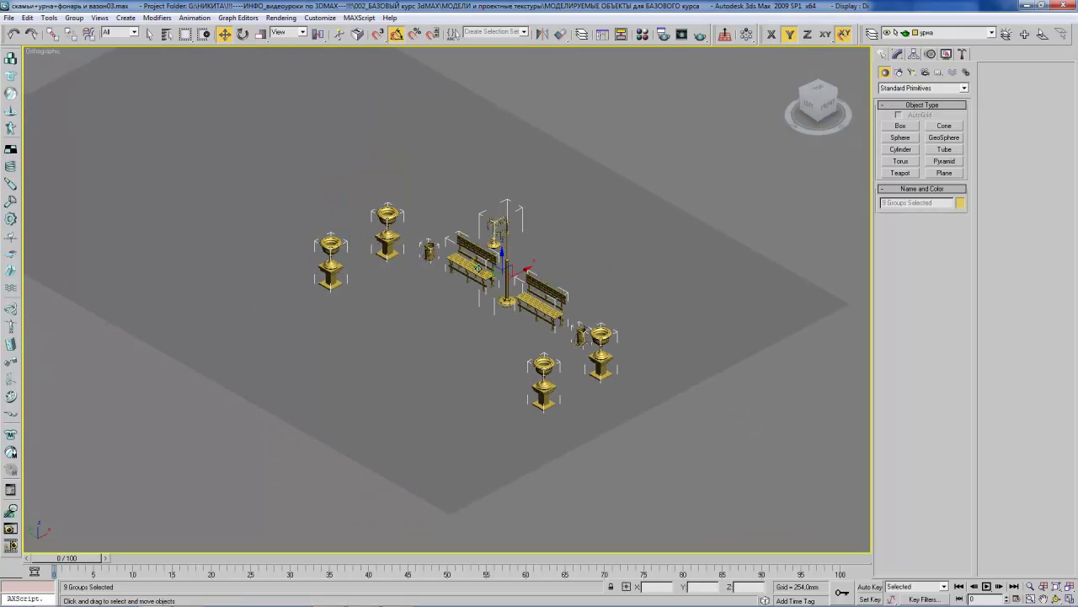
left_click_drag(478, 268, 328, 180)
Clone the five bench, lamp and bin groups and mirror the copy.
mouse_move(354, 193)
middle_mouse_down("alt")
mouse_move(477, 229)
mouse_move(471, 208)
middle_mouse_up("alt")
key("w")
mouse_move(297, 128)
left_mouse_down()
mouse_move(414, 224)
mouse_move(440, 265)
left_mouse_up()
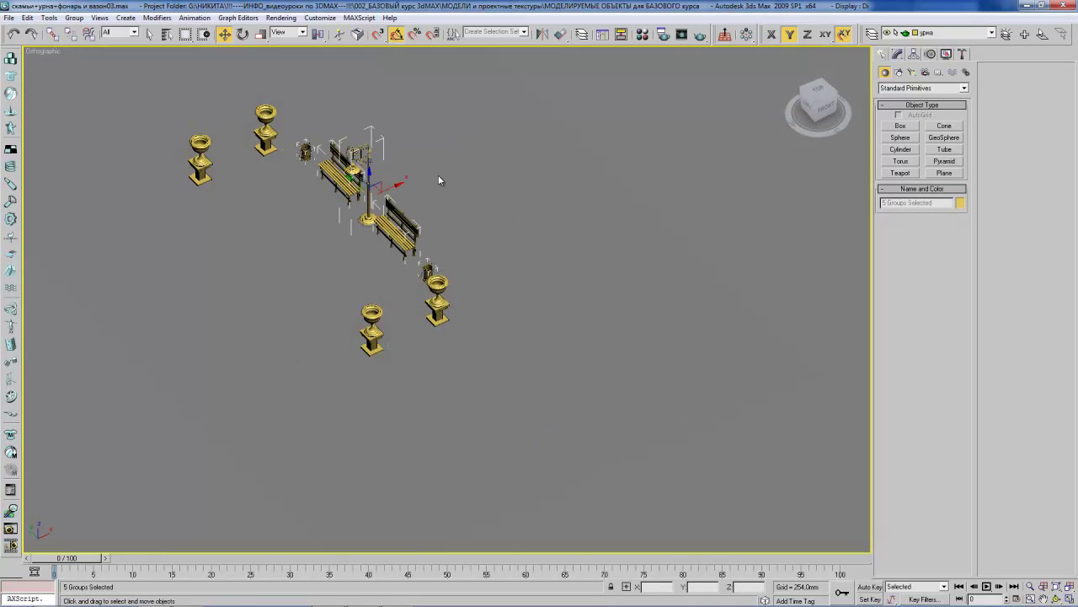
middle_click_drag(438, 179, 452, 199)
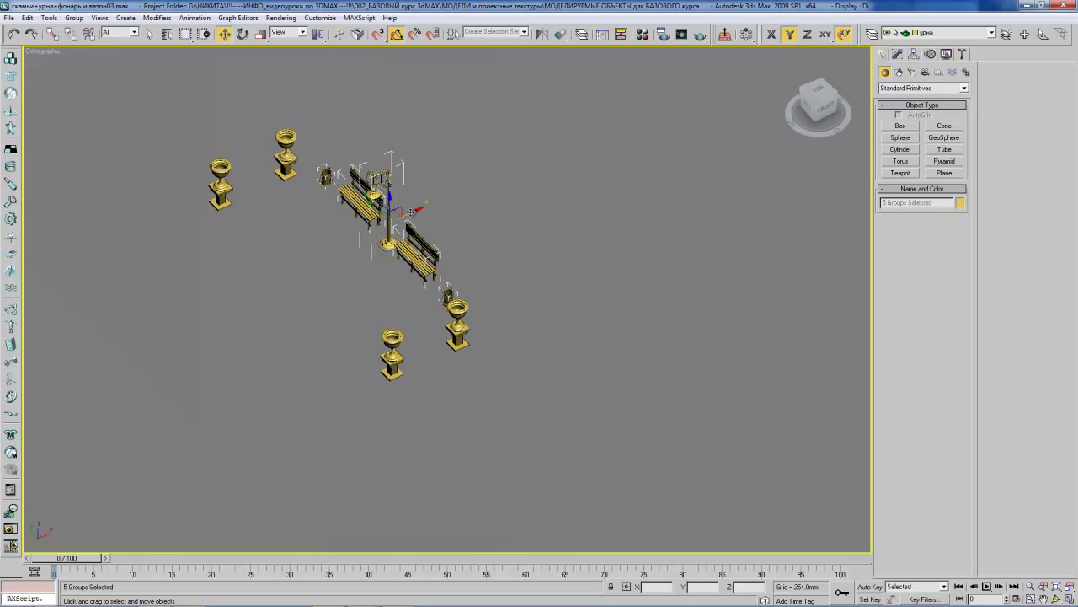
left_click_drag(411, 212, 315, 254, "shift")
left_click(539, 361)
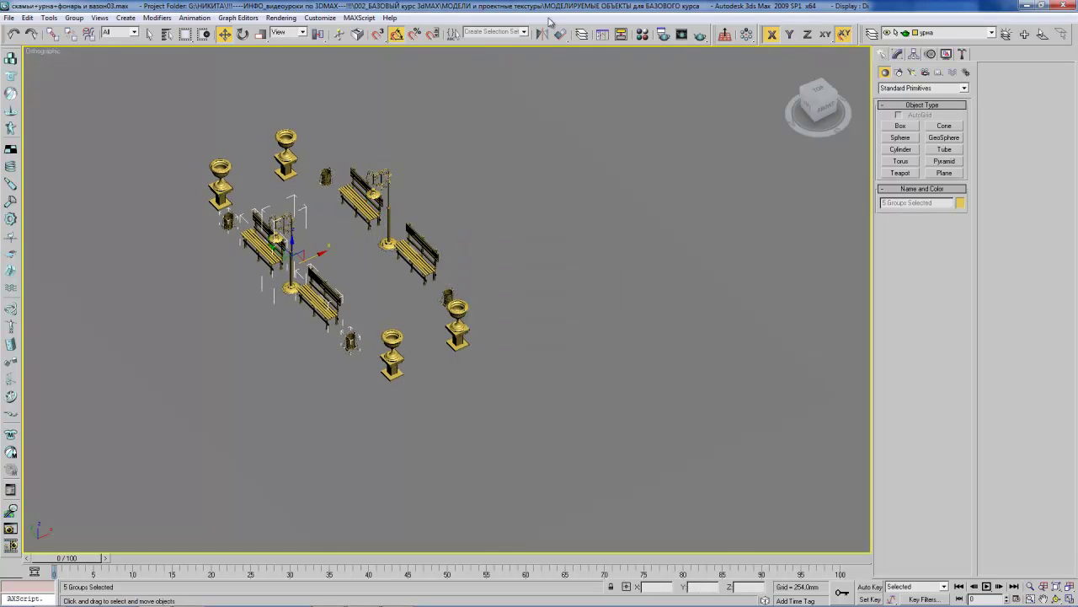
left_click(542, 35)
left_click(519, 390)
Move the pair of vases along Y, then return to Perspective view.
mouse_move(505, 353)
middle_mouse_down("alt")
mouse_move(472, 196)
mouse_move(453, 270)
middle_mouse_up("alt")
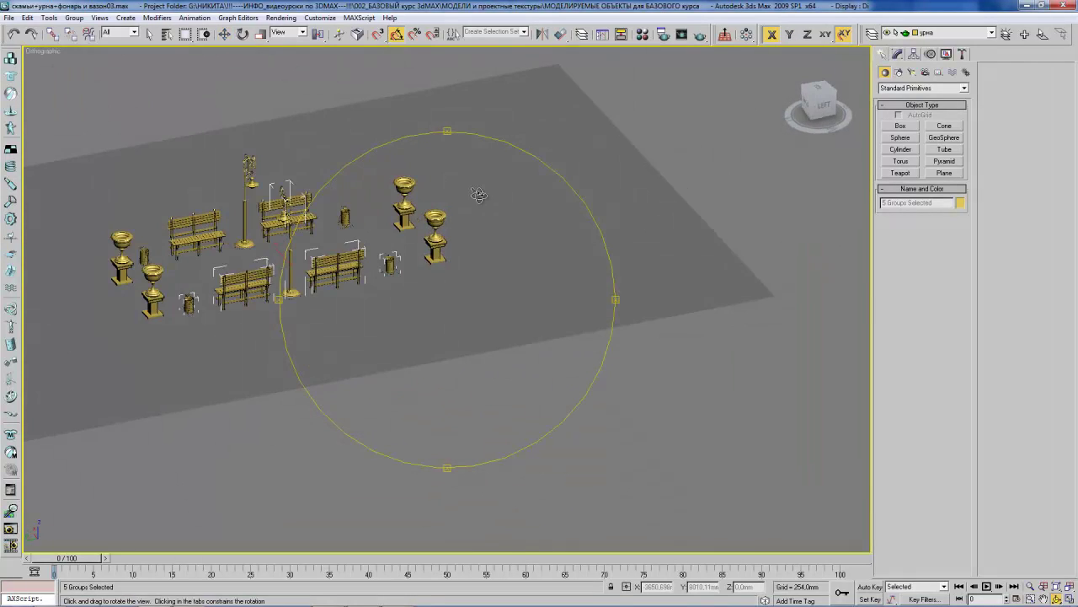
key("w")
left_click(453, 253)
left_click_drag(426, 251, 406, 250)
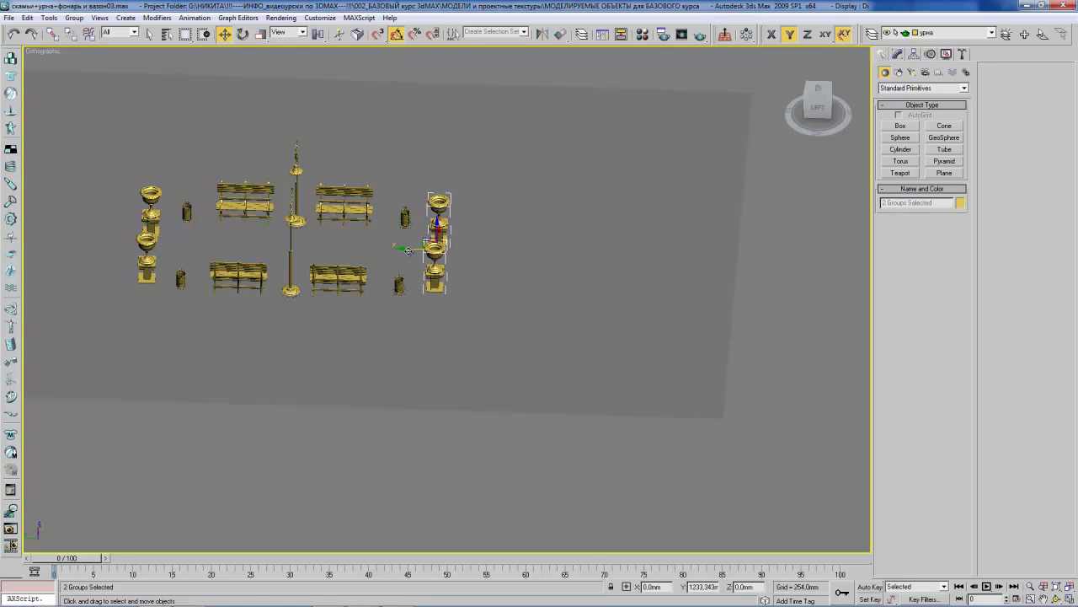
mouse_move(405, 250)
middle_mouse_down("alt")
mouse_move(385, 166)
mouse_move(532, 349)
mouse_move(439, 270)
middle_mouse_up("alt")
key("p")
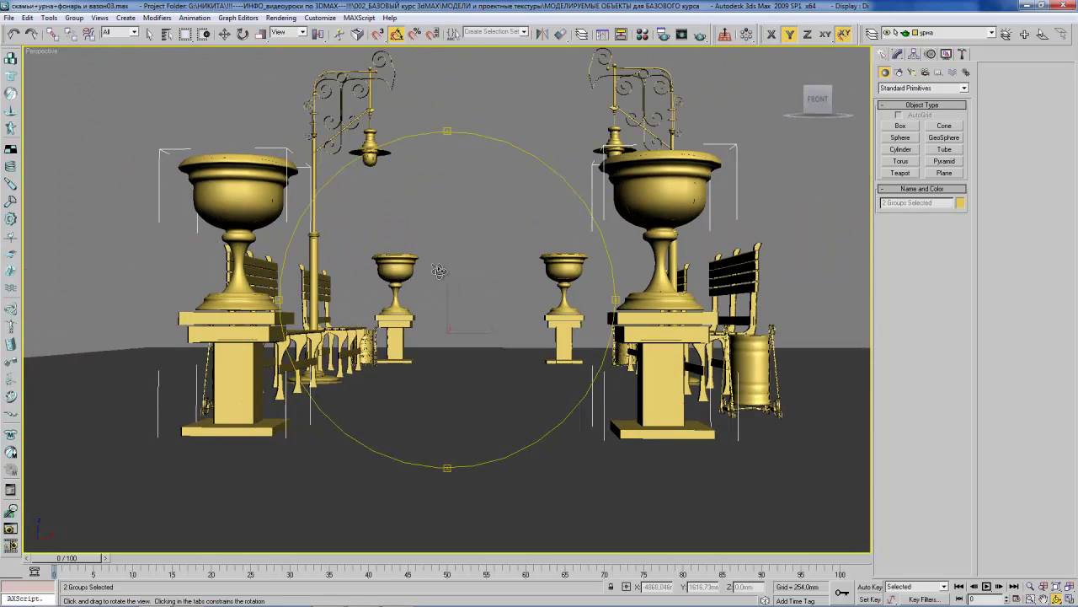
Delete the three extra vase copies, keeping the left vase.
middle_click_drag(439, 270, 297, 258, "alt")
left_click_drag(297, 258, 249, 317)
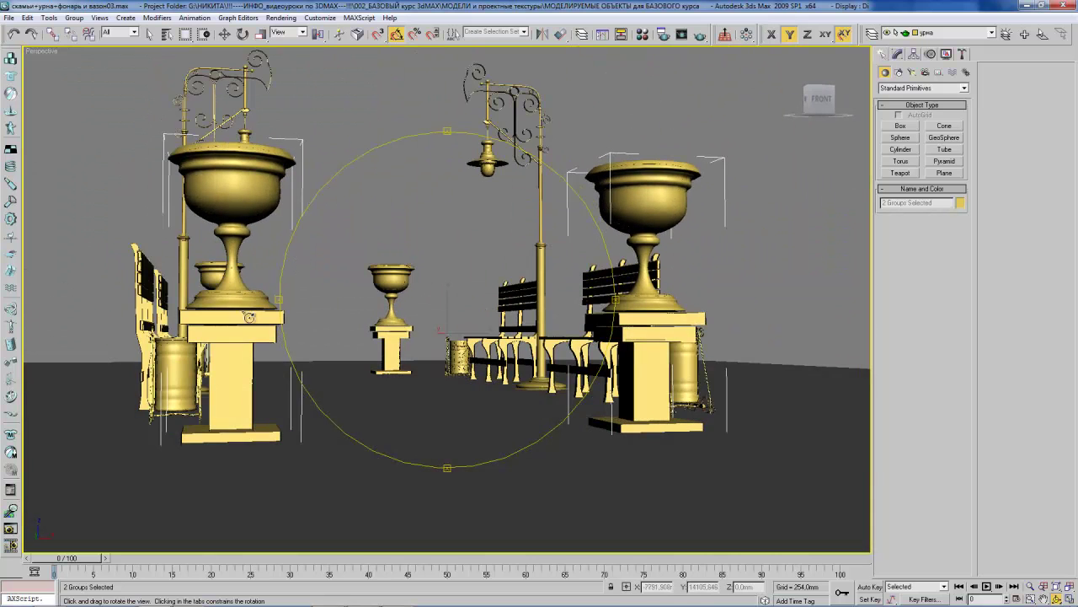
mouse_move(506, 278)
left_mouse_down()
mouse_move(495, 291)
mouse_move(448, 272)
left_mouse_up()
key("w")
left_click(347, 184)
left_click(497, 186, "ctrl")
left_click(578, 229, "ctrl")
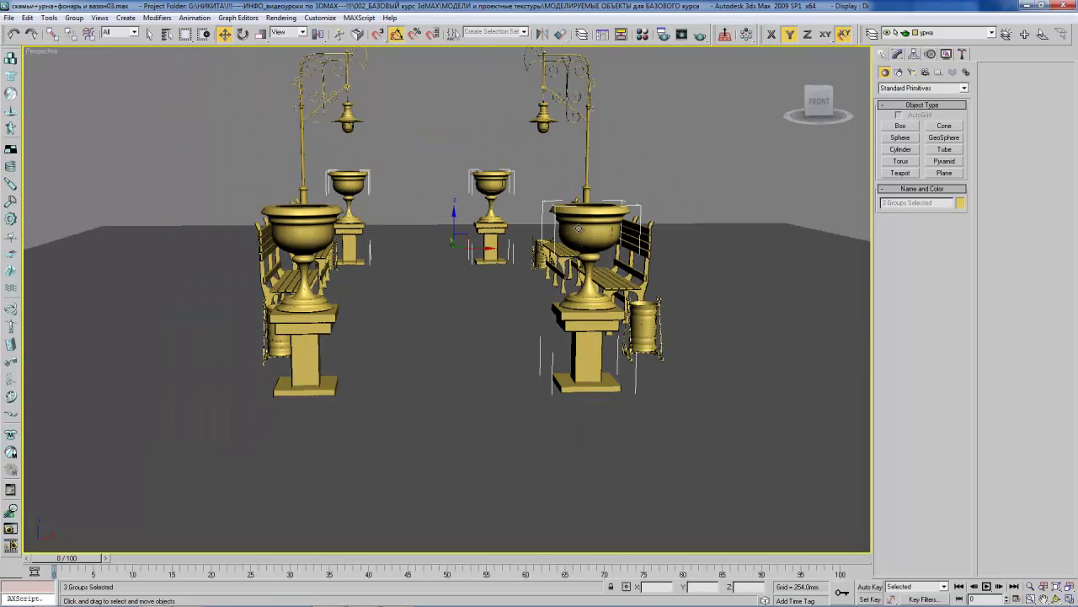
key("Delete")
Isolate the вазон01 vase group and show it in Front view.
left_click(327, 236)
key("alt+q")
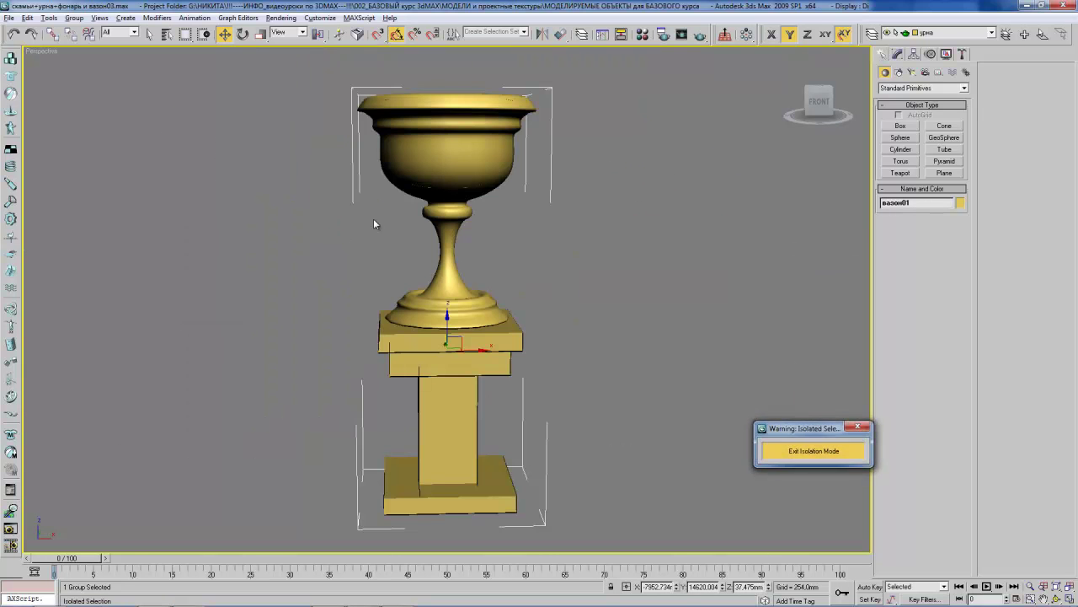
left_click(796, 451)
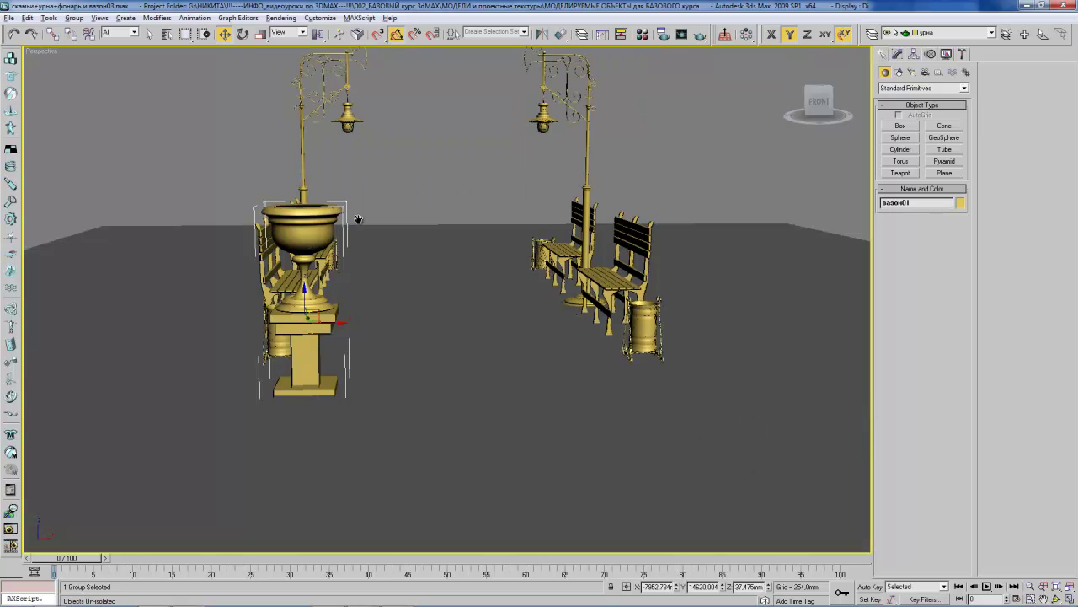
left_click(311, 221)
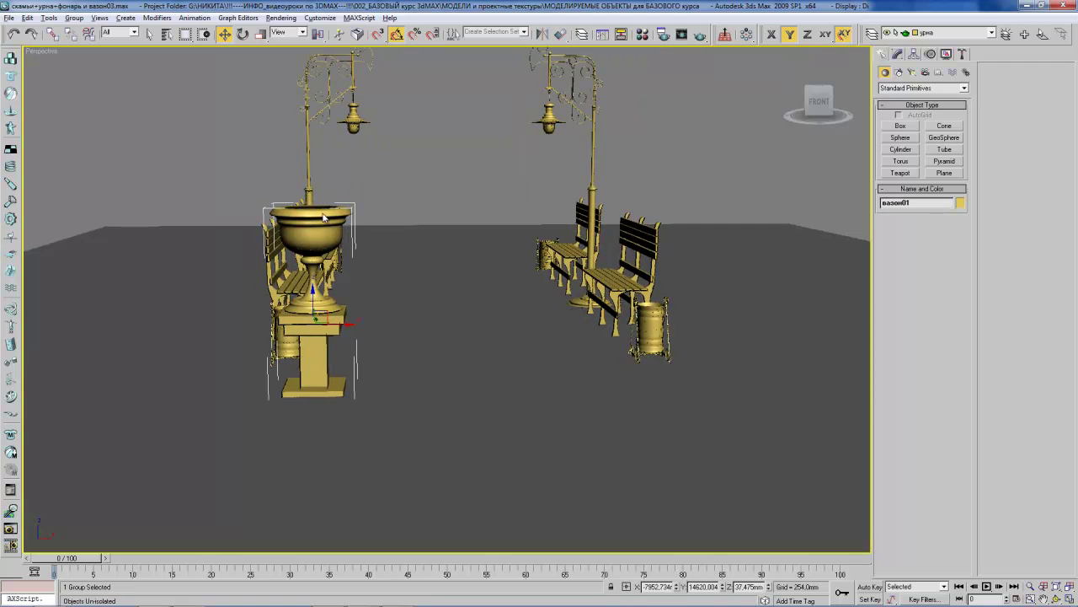
right_click(310, 220)
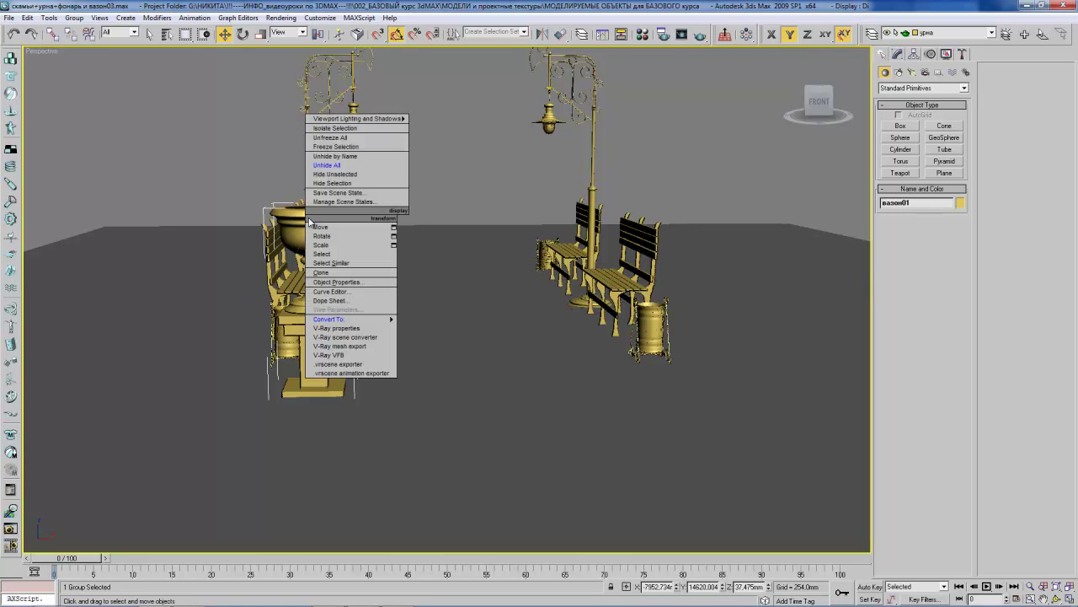
left_click(333, 128)
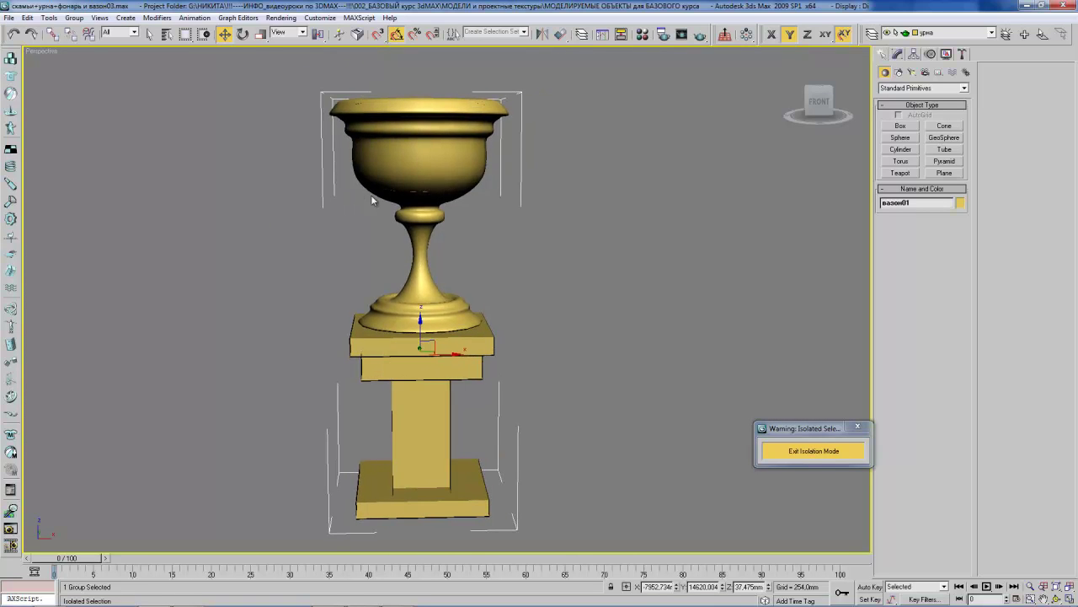
key("f")
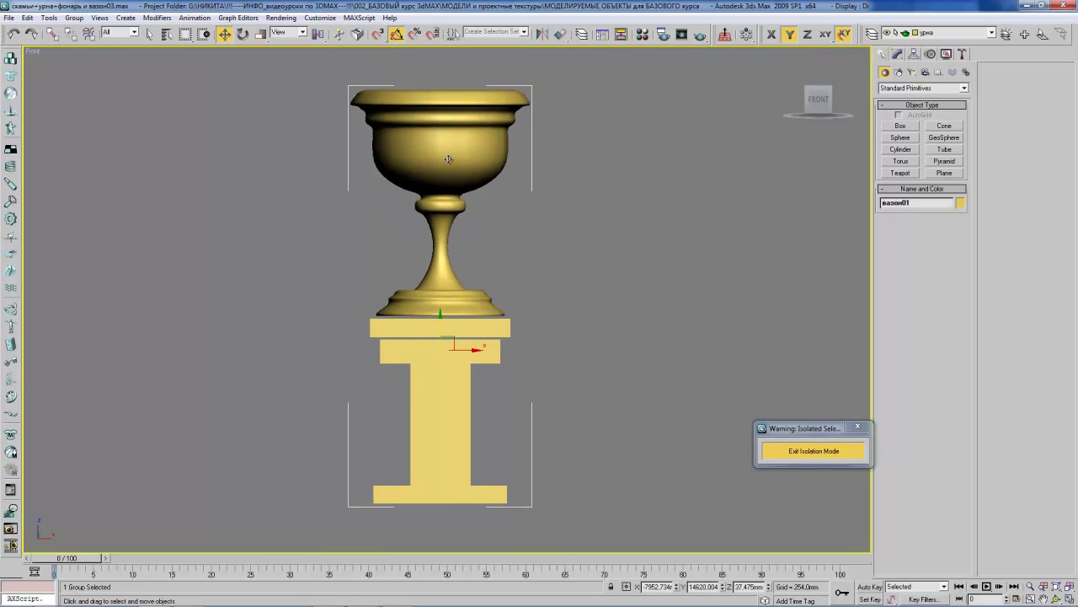
Open the вазон01 group, lower the bowl onto its pedestal, and close it.
left_click(75, 18)
left_click(93, 62)
left_click(423, 141)
left_click_drag(440, 233, 496, 281)
left_click(463, 331, "ctrl")
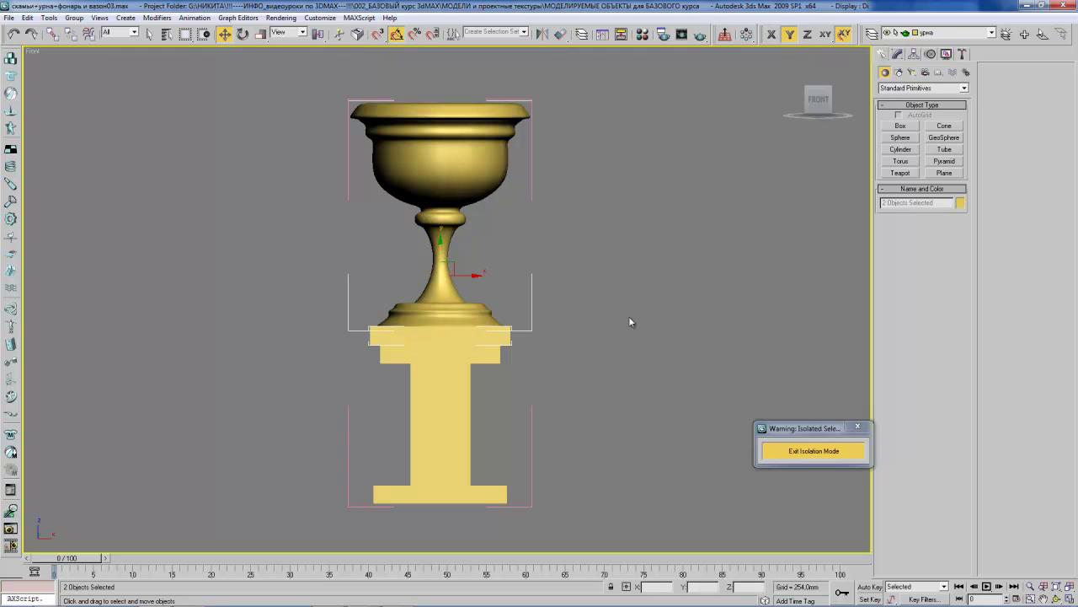
left_click(74, 17)
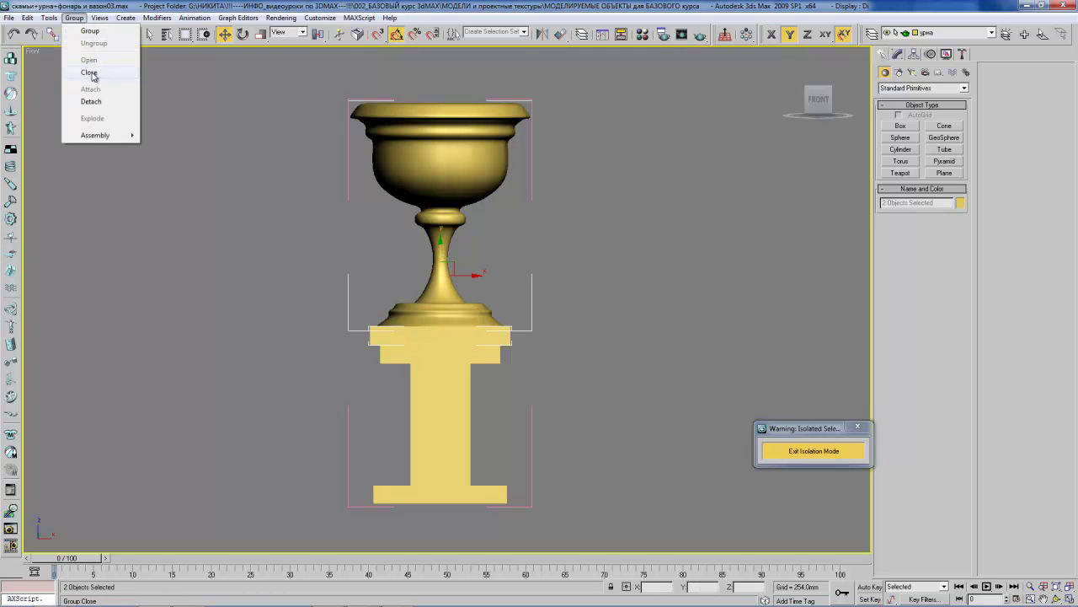
left_click(81, 73)
Exit isolation and orbit to an angled view of the whole scene.
left_click(796, 451)
middle_click_drag(472, 219, 477, 264, "alt")
scroll(478, 264, "down", 5)
left_click_drag(477, 263, 387, 312)
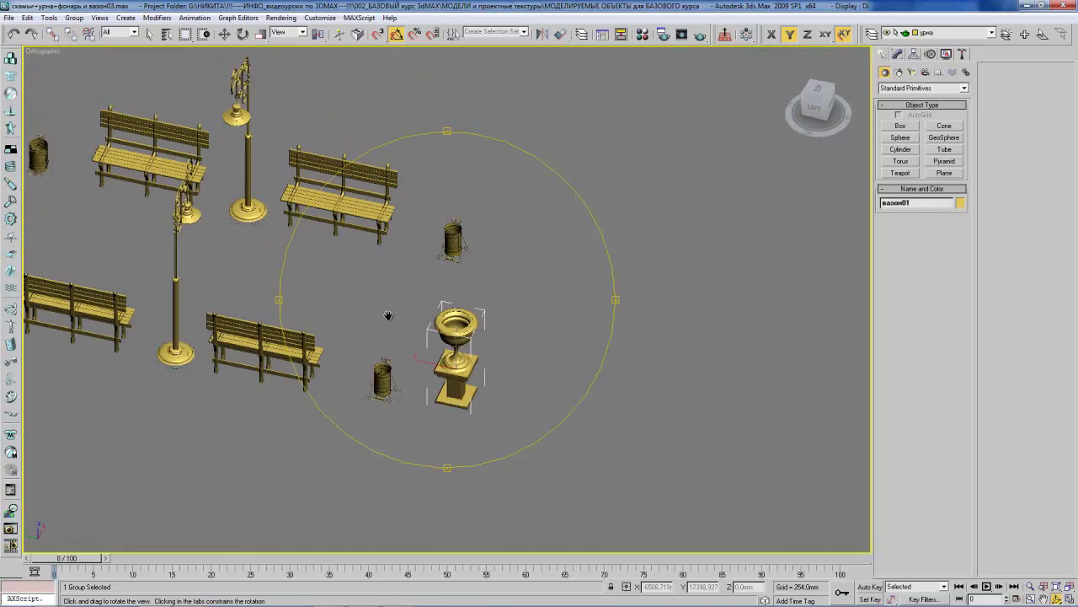
In Top view, clone the vase along X to the other side.
key("t")
key("z")
scroll(430, 301, "down", 10)
scroll(433, 312, "down", 5)
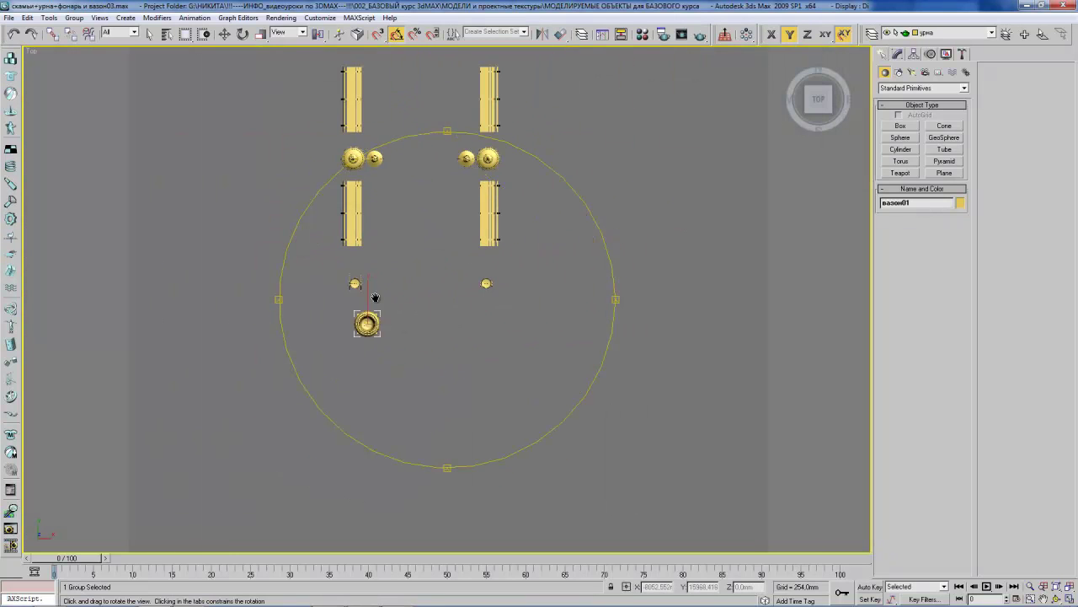
right_click(438, 333)
left_click_drag(388, 330, 506, 337, "shift")
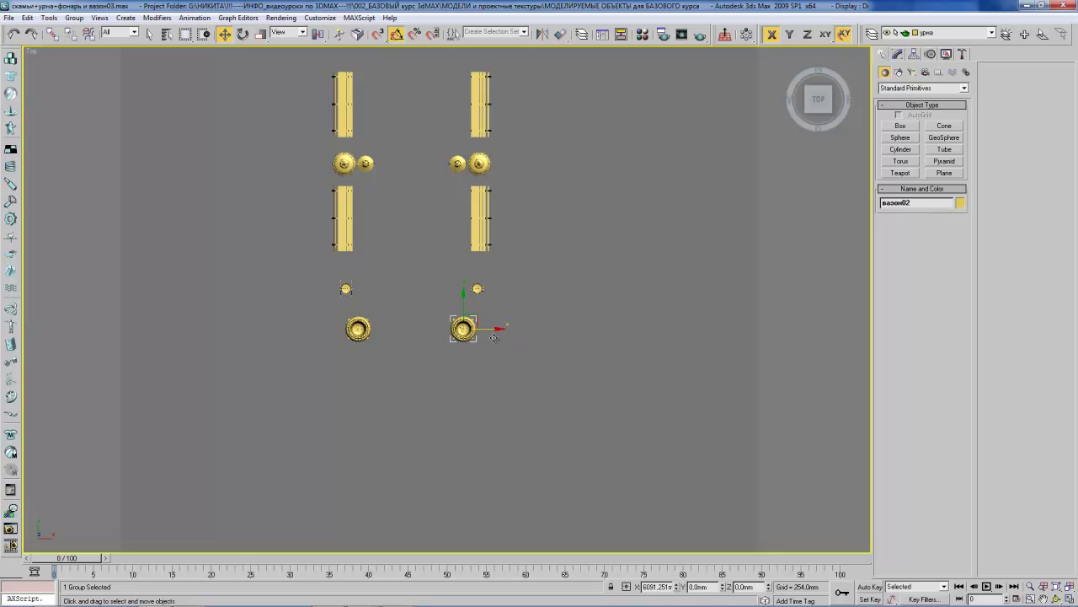
left_click_drag(507, 337, 494, 337, "shift")
left_click(540, 356)
Copy both end vases along Y to the far end of the alley.
left_click(352, 333, "ctrl")
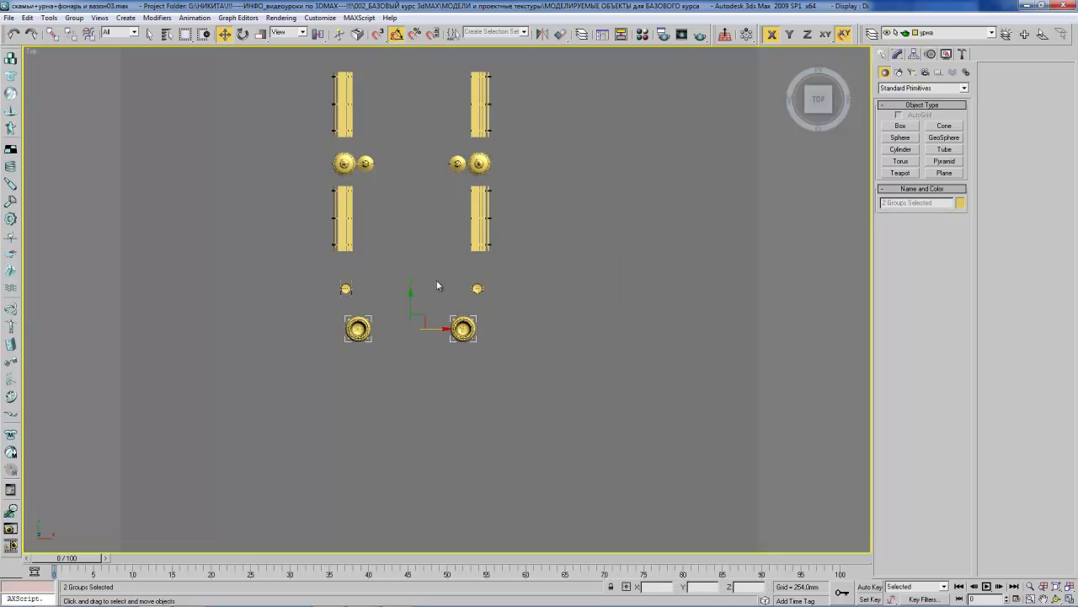
middle_click_drag(436, 280, 414, 390)
left_click_drag(411, 411, 413, 95, "shift")
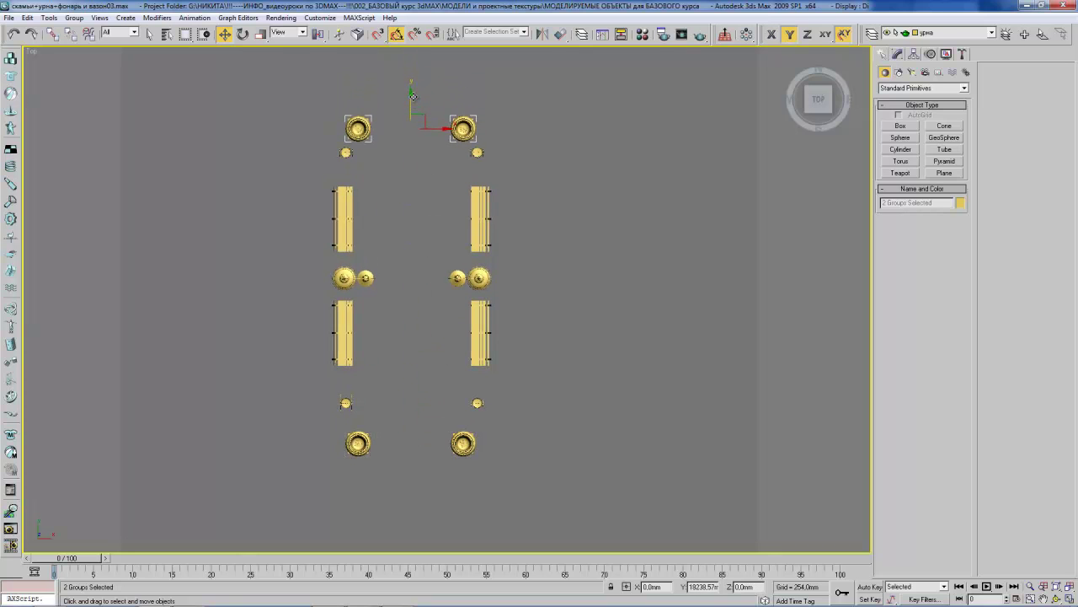
left_click(540, 355)
Nudge the two top bins slightly down, then select the four bottom-end objects.
left_click(345, 151)
left_click(475, 151, "ctrl")
left_click_drag(410, 119, 411, 129)
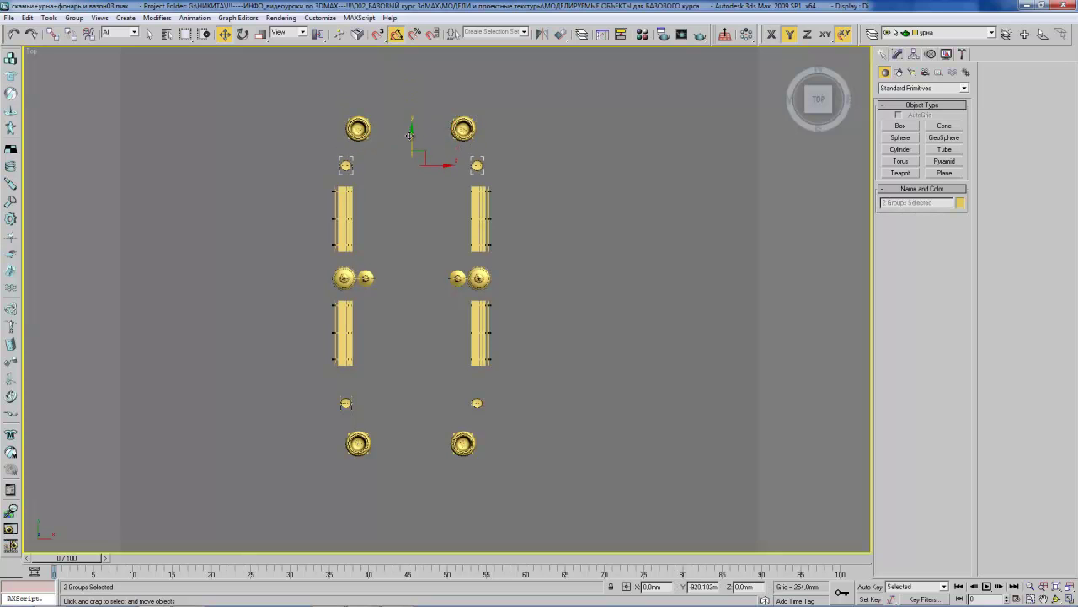
left_click_drag(323, 393, 515, 476)
Tilt into Perspective view and zoom in to look straight down the alley.
key("ctrl+r")
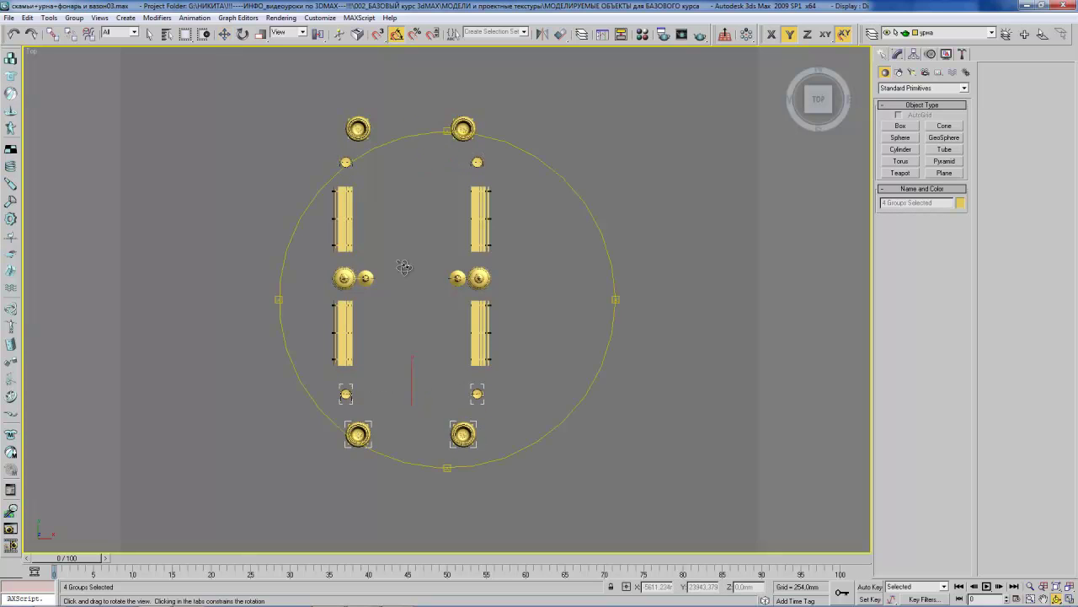
left_click_drag(400, 270, 394, 202)
key("p")
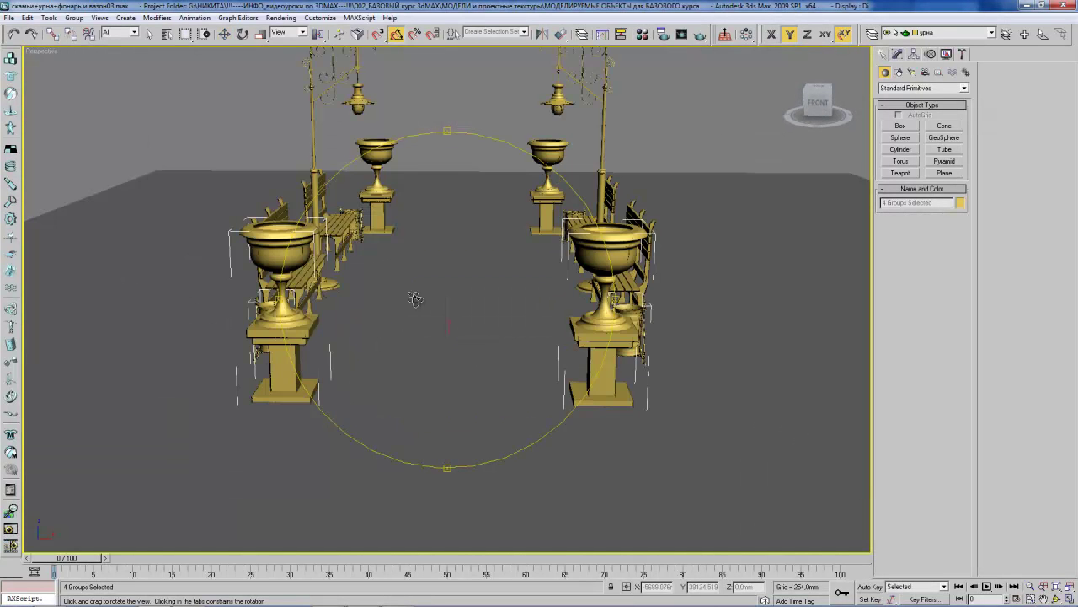
left_click_drag(450, 265, 452, 257)
scroll(464, 245, "up", 1)
scroll(447, 262, "up", 1)
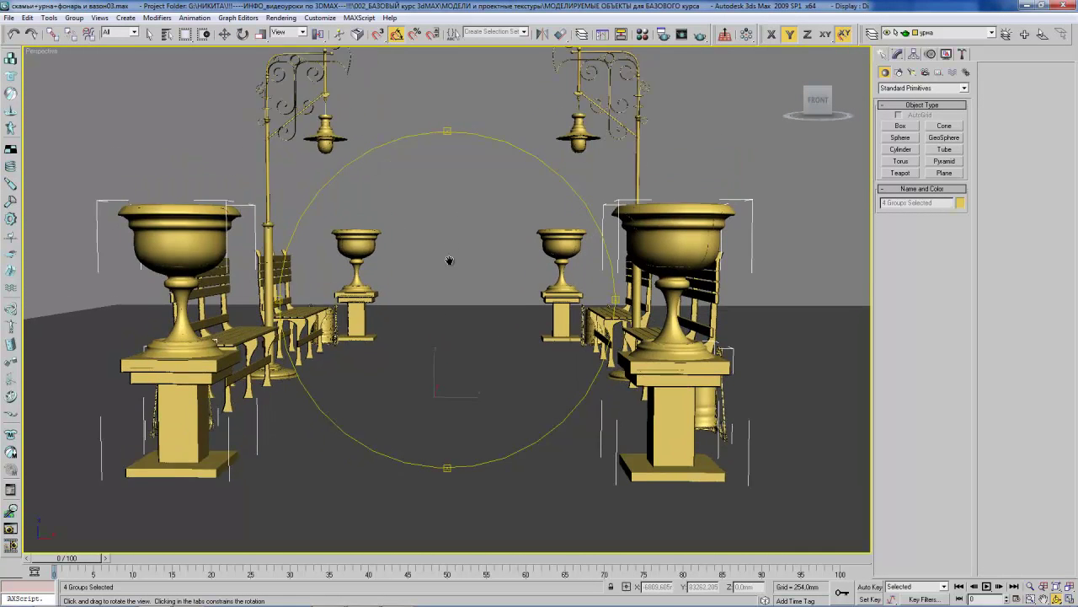
scroll(463, 270, "up", 2)
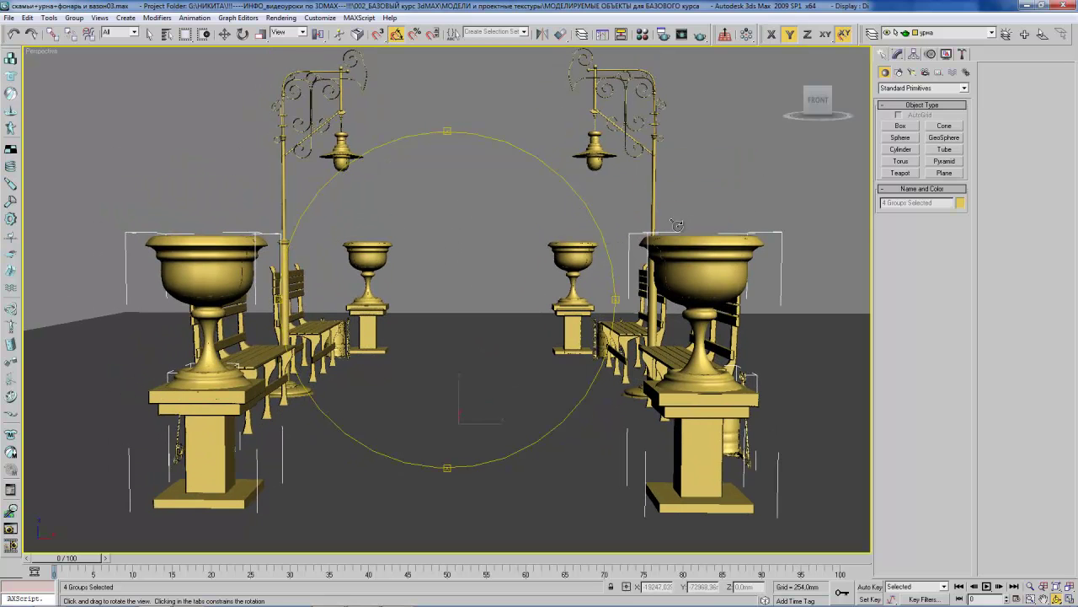
middle_click_drag(475, 234, 475, 227)
mouse_move(474, 226)
left_mouse_down()
mouse_move(489, 229)
mouse_move(491, 255)
mouse_move(534, 250)
left_mouse_up()
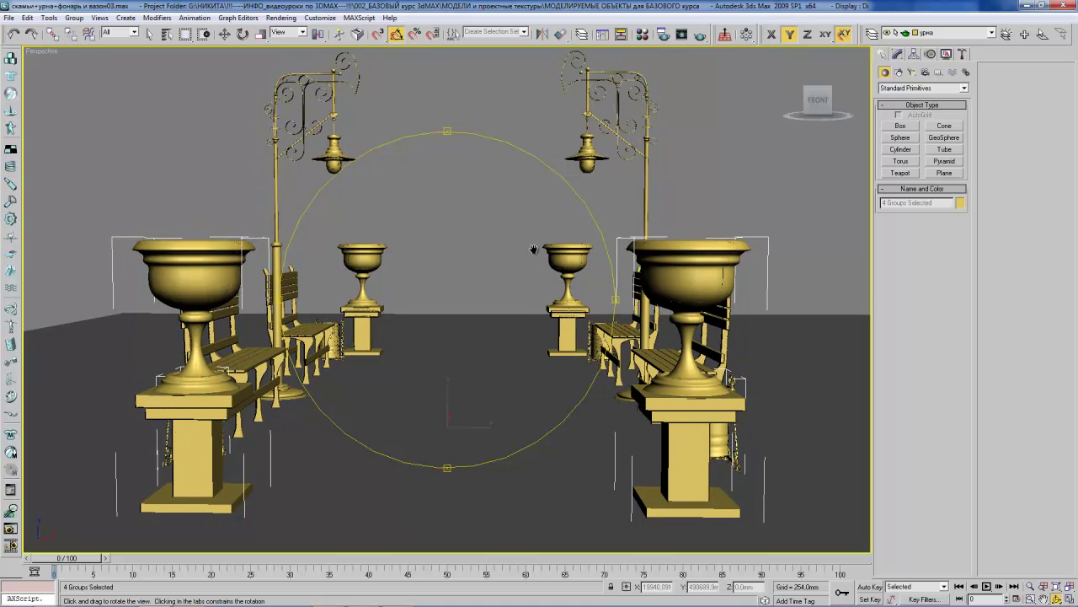